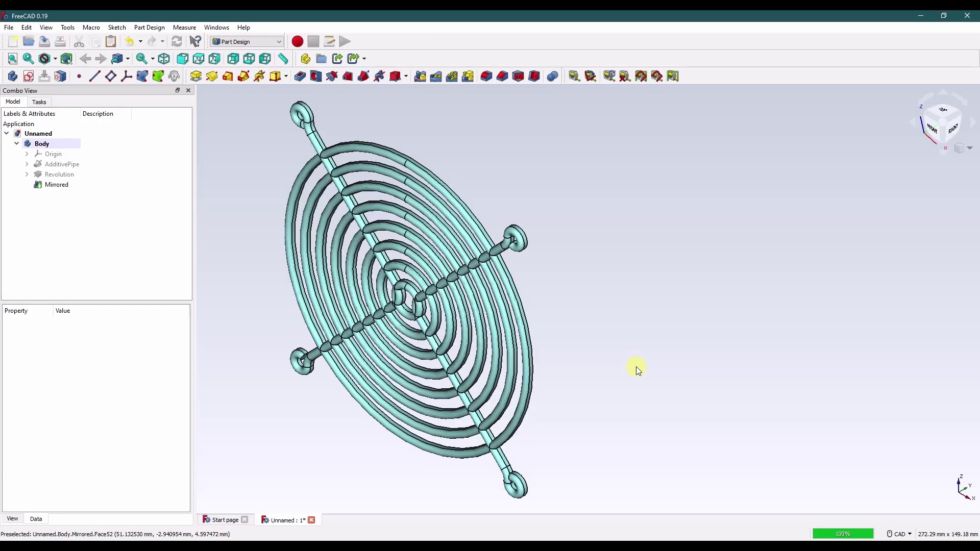
{"action": "middle_click_drag", "start_coordinate": [590, 364], "coordinate": [906, 209]}
{"action": "left_click", "coordinate": [963, 153]}
{"action": "left_click", "coordinate": [941, 180]}
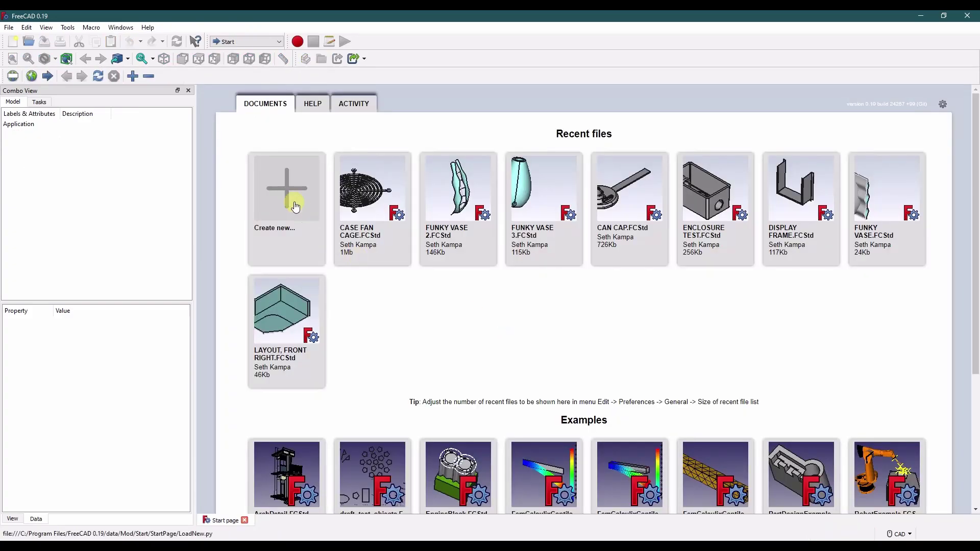
Create a new document and switch to the Part Design workbench
{"action": "left_click", "coordinate": [291, 195]}
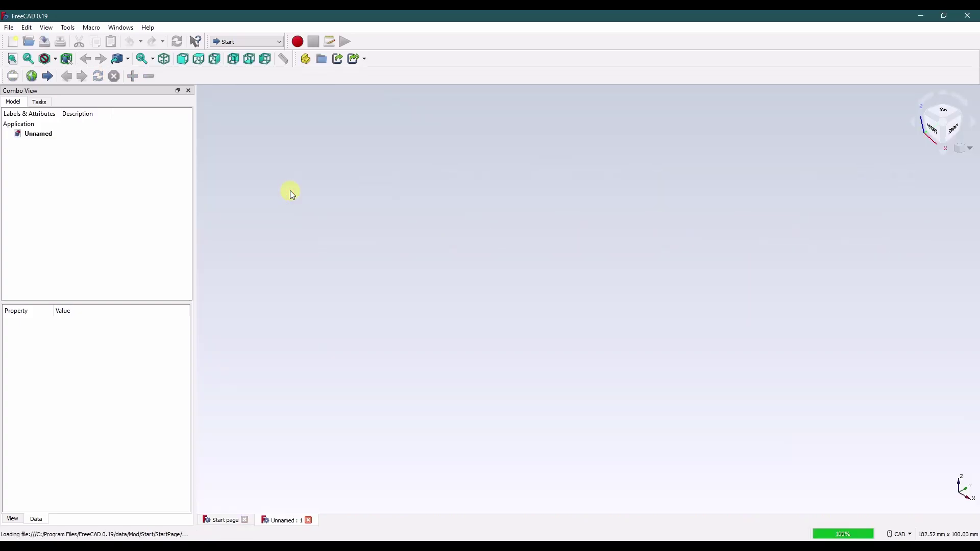
{"action": "left_click", "coordinate": [236, 40]}
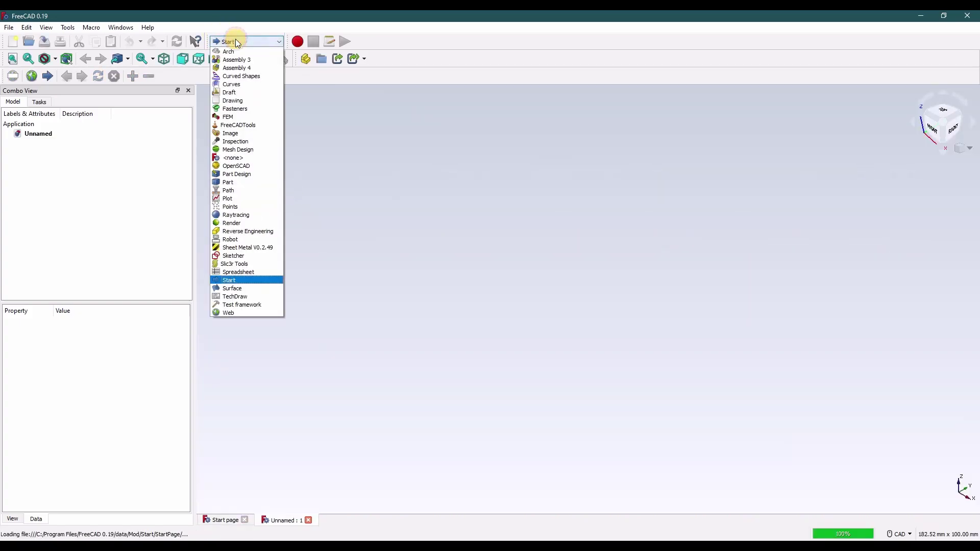
{"action": "left_click", "coordinate": [244, 174]}
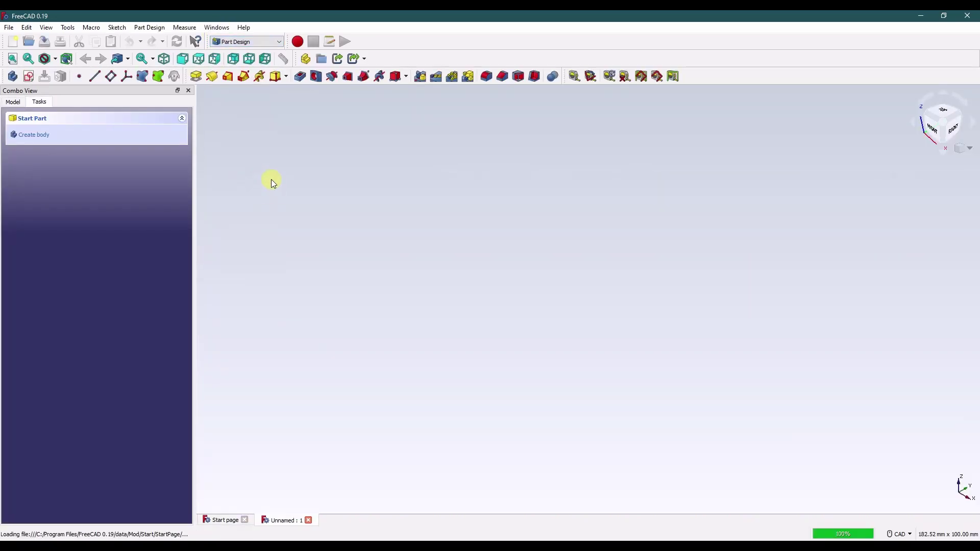
Create a body and start a new sketch on the XZ plane
{"action": "left_click", "coordinate": [41, 139]}
{"action": "left_click", "coordinate": [47, 135]}
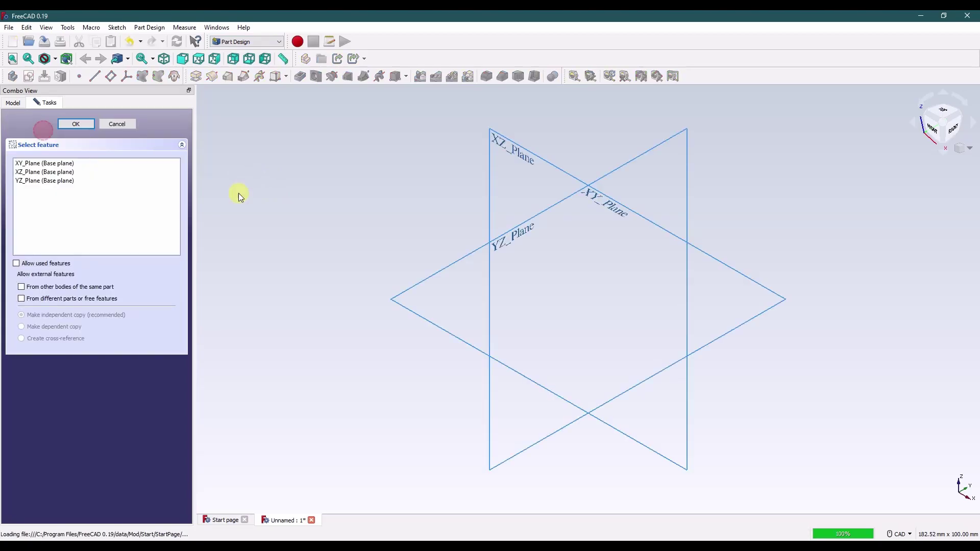
{"action": "left_click", "coordinate": [516, 145]}
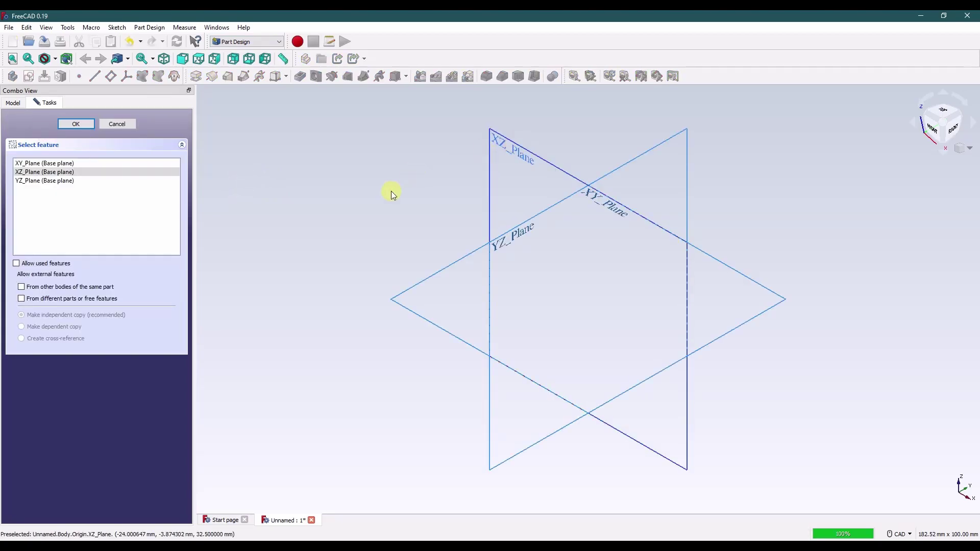
{"action": "left_click", "coordinate": [76, 125]}
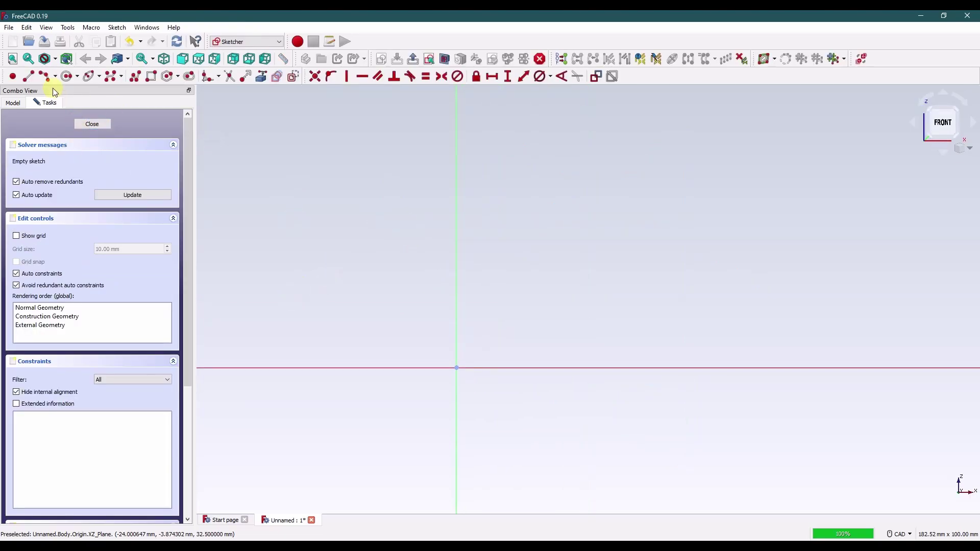
Sketch a slanted line from the horizontal axis just beside the origin up to about (39.6, 42.8) mm
{"action": "left_click", "coordinate": [27, 77]}
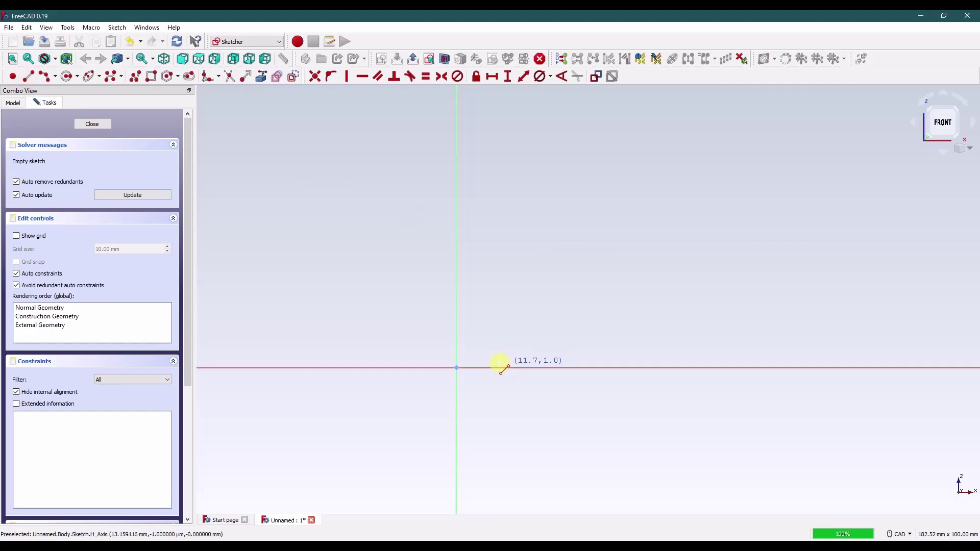
{"action": "left_click", "coordinate": [481, 368]}
{"action": "left_click", "coordinate": [626, 184]}
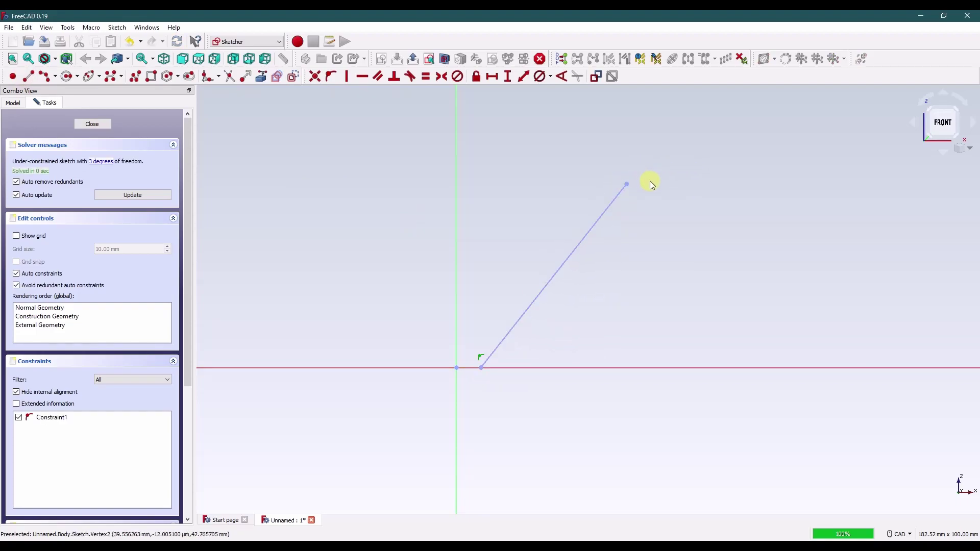
Draw a short arc from the line's upper end and a connected, open hook-shaped arc of about 3.9 mm radius
{"action": "middle_click_drag", "start_coordinate": [649, 182], "coordinate": [595, 242]}
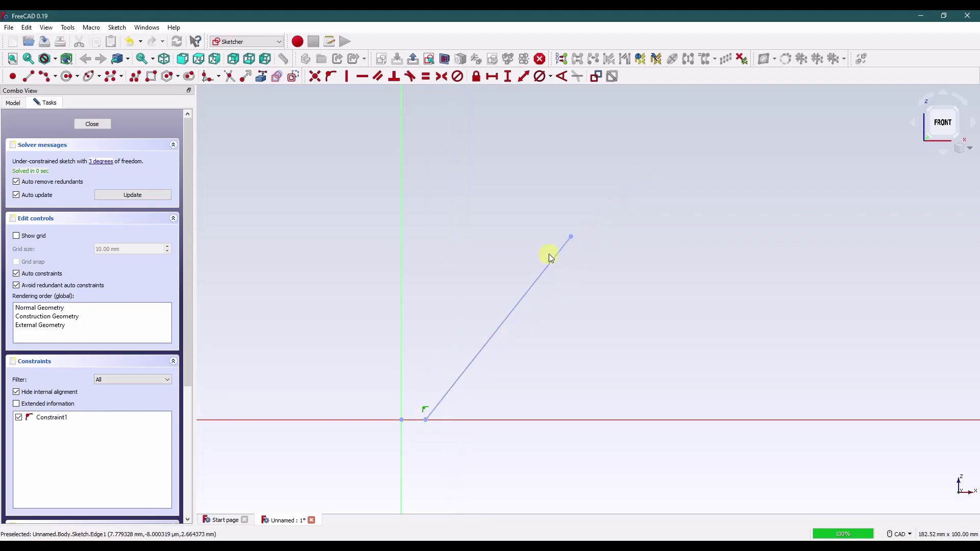
{"action": "left_click", "coordinate": [44, 76]}
{"action": "scroll", "coordinate": [583, 224], "scroll_direction": "up", "scroll_amount": 6}
{"action": "left_click", "coordinate": [554, 244]}
{"action": "left_click", "coordinate": [544, 176]}
{"action": "left_click", "coordinate": [559, 206]}
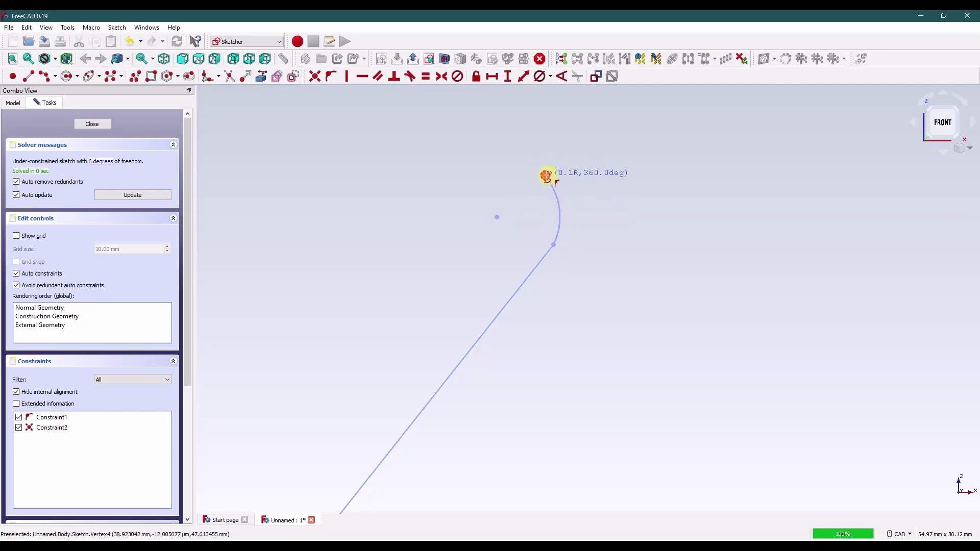
{"action": "left_click", "coordinate": [545, 175]}
{"action": "left_click", "coordinate": [602, 248]}
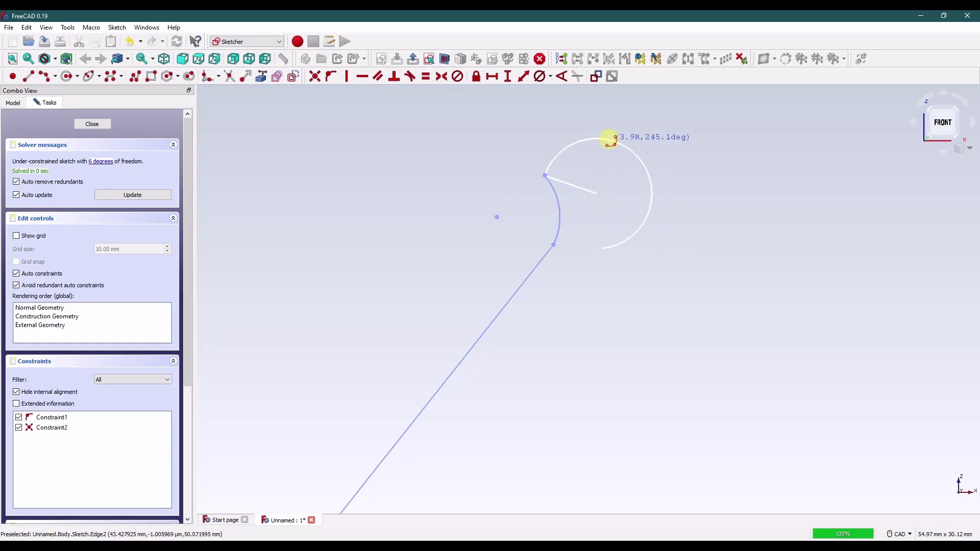
{"action": "left_click", "coordinate": [610, 136]}
Make the short arc tangent to the slanted line and to the hook arc
{"action": "left_click", "coordinate": [560, 233]}
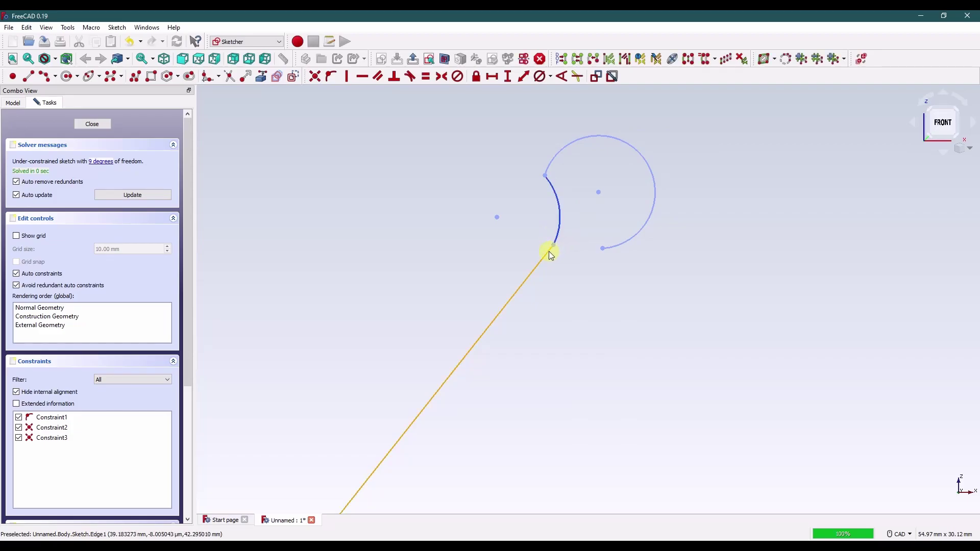
{"action": "left_click", "coordinate": [549, 251]}
{"action": "key", "text": "t"}
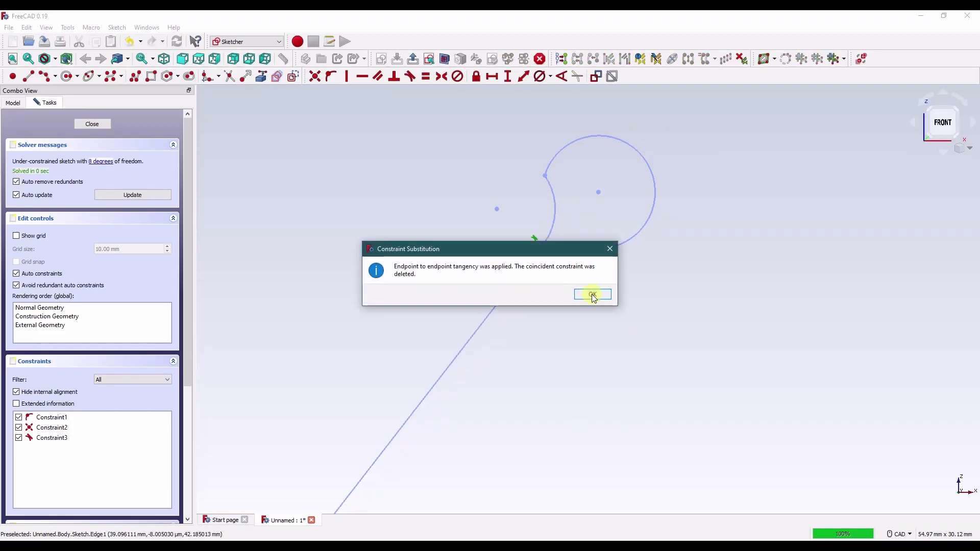
{"action": "left_click", "coordinate": [591, 294]}
{"action": "left_click", "coordinate": [556, 155]}
{"action": "left_click", "coordinate": [554, 192]}
{"action": "key", "text": "t"}
{"action": "left_click", "coordinate": [590, 294]}
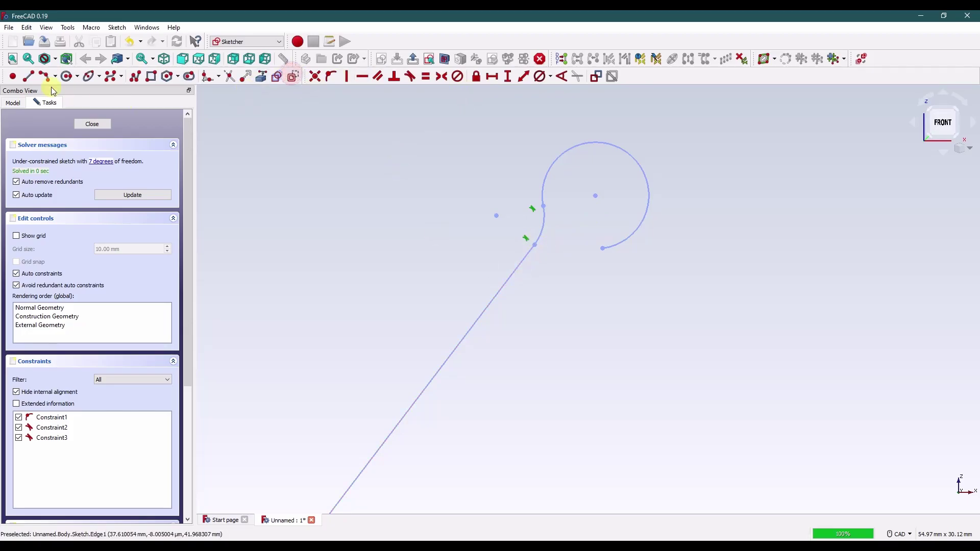
Draw a construction line from the slanted line's upper end to the hook arc's centre and make it parallel to the slanted line
{"action": "left_click", "coordinate": [29, 81]}
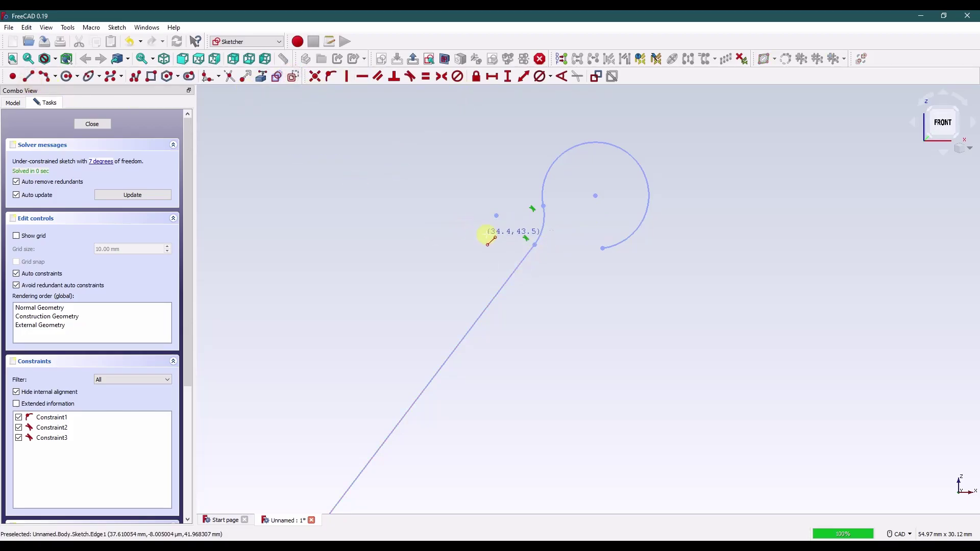
{"action": "left_click", "coordinate": [534, 245]}
{"action": "left_click", "coordinate": [594, 196]}
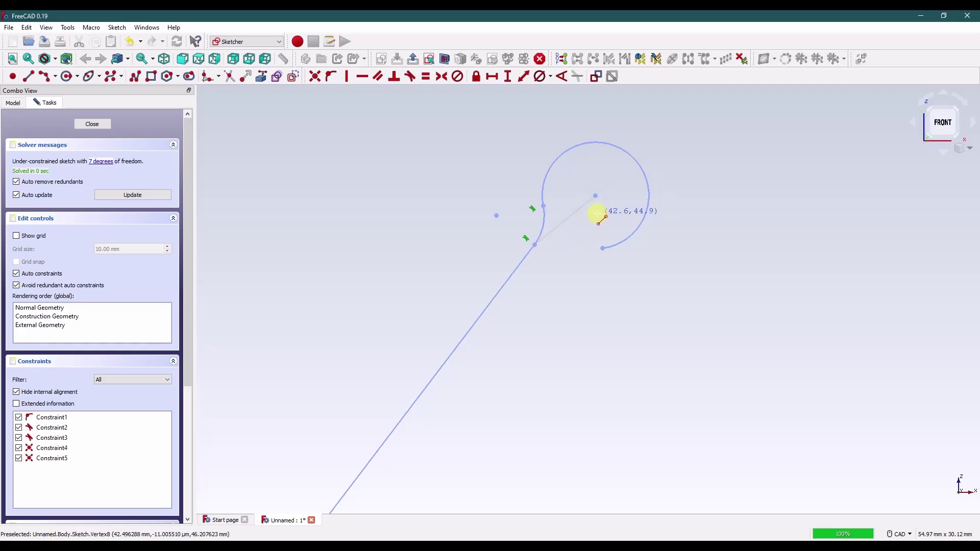
{"action": "left_click", "coordinate": [560, 226]}
{"action": "left_click", "coordinate": [525, 256]}
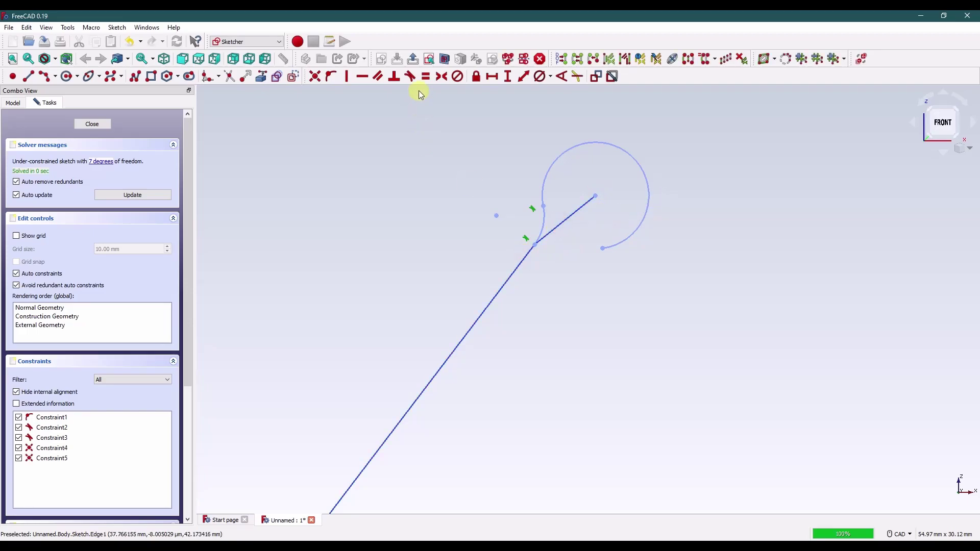
{"action": "left_click", "coordinate": [378, 78]}
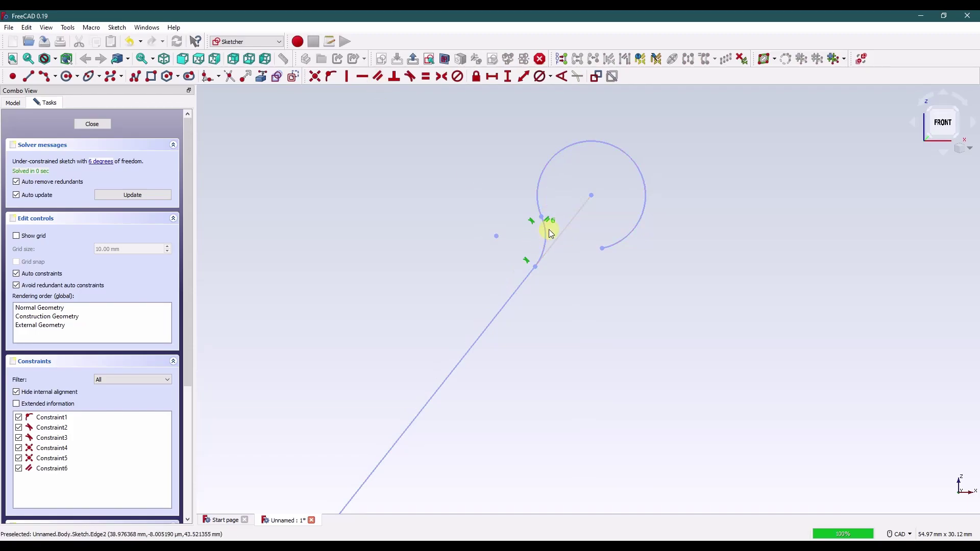
Constrain the hook arc's diameter to 3.5 mm
{"action": "left_click", "coordinate": [584, 141]}
{"action": "left_click", "coordinate": [550, 77]}
{"action": "left_click", "coordinate": [567, 102]}
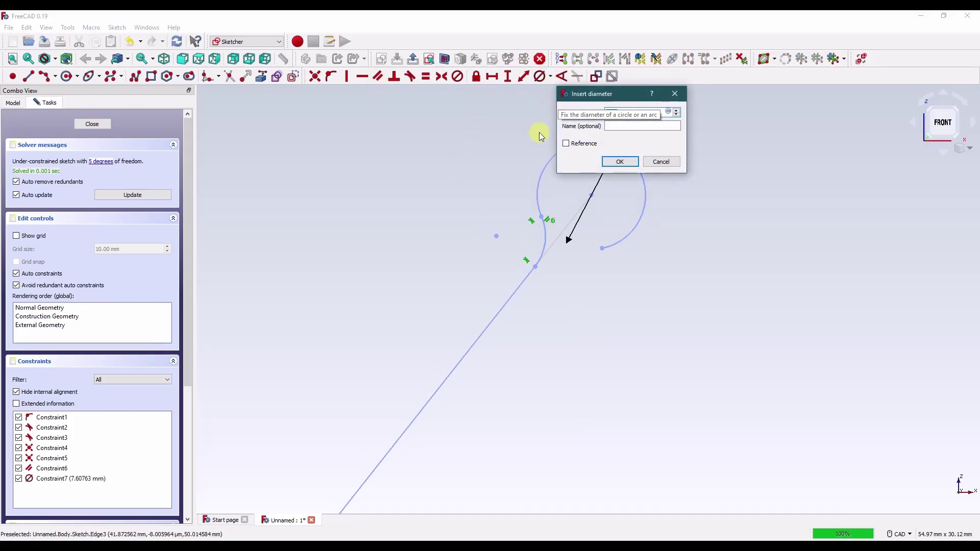
{"action": "type", "text": "3.5"}
{"action": "key", "text": "Return"}
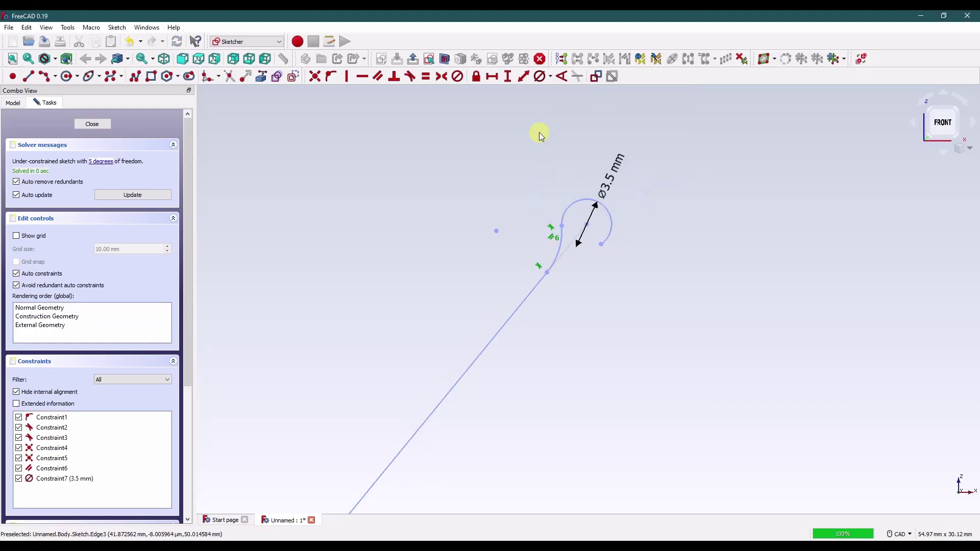
Constrain the short connecting arc's radius to 6 mm and move the radius and diameter labels clear of the geometry
{"action": "left_click", "coordinate": [563, 250]}
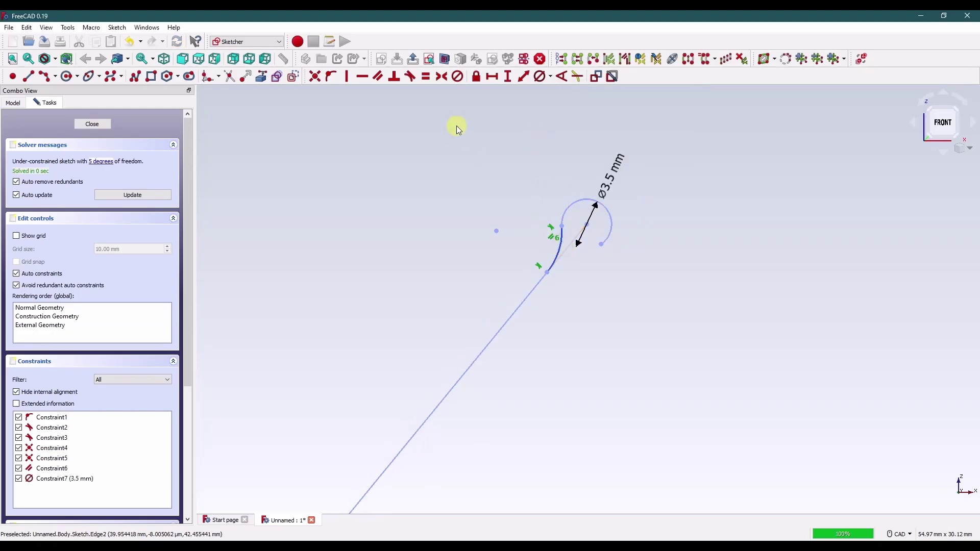
{"action": "left_click", "coordinate": [550, 76]}
{"action": "left_click", "coordinate": [567, 92]}
{"action": "type", "text": "6"}
{"action": "key", "text": "Return"}
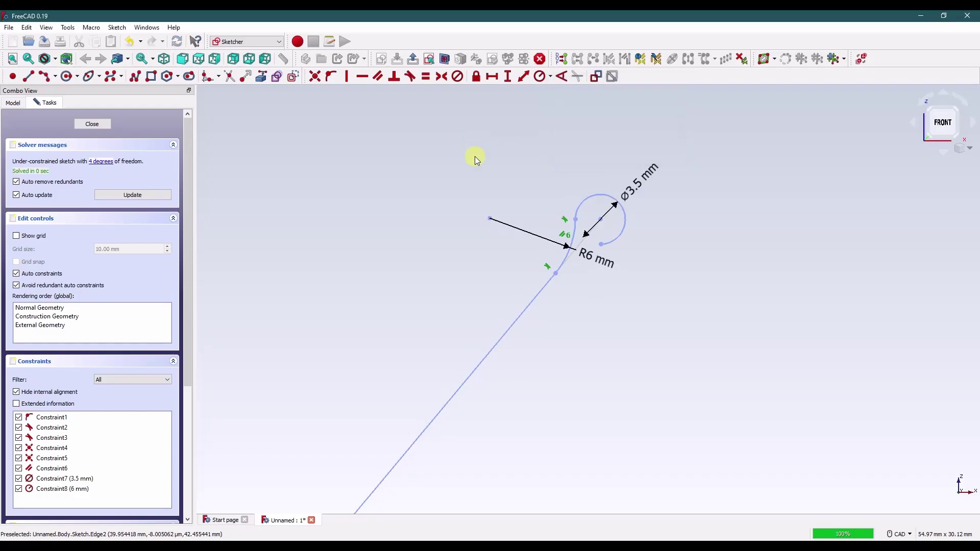
{"action": "left_click_drag", "start_coordinate": [608, 268], "coordinate": [631, 312]}
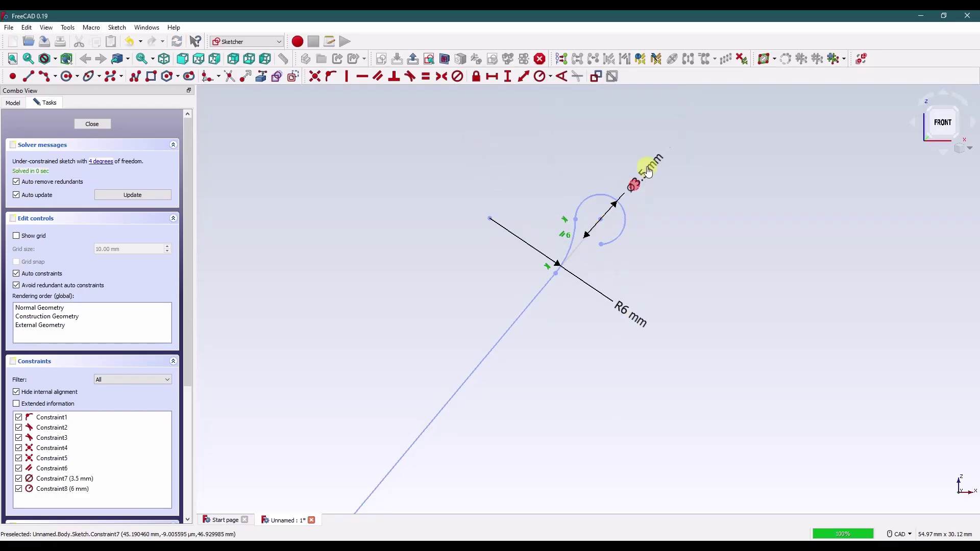
{"action": "mouse_move", "coordinate": [648, 172]}
{"action": "left_mouse_down"}
{"action": "mouse_move", "coordinate": [585, 136]}
{"action": "mouse_move", "coordinate": [602, 147]}
{"action": "left_mouse_up"}
Place a point on the opposite side of the vertical axis and make it symmetric to the hook arc's centre about that axis
{"action": "scroll", "coordinate": [508, 235], "scroll_direction": "down", "scroll_amount": 8}
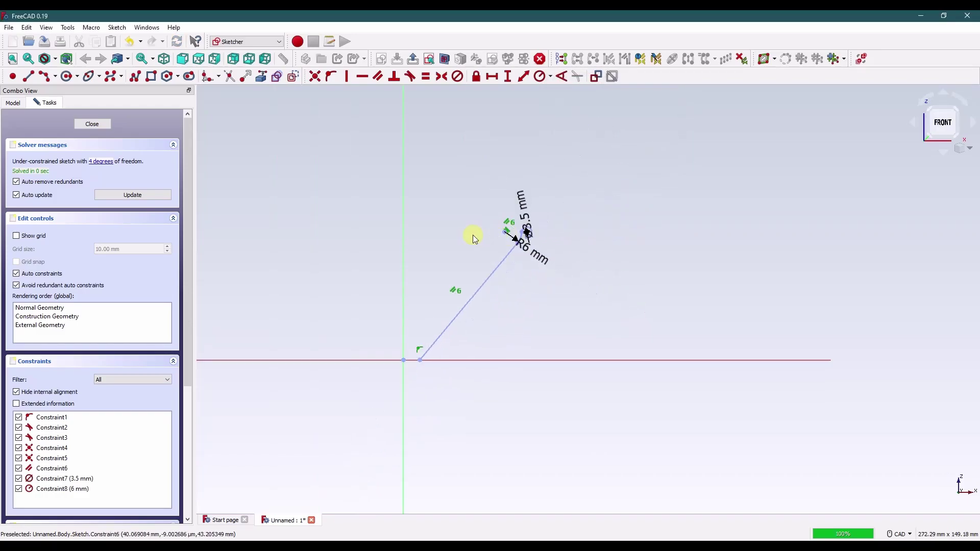
{"action": "scroll", "coordinate": [525, 231], "scroll_direction": "up", "scroll_amount": 5}
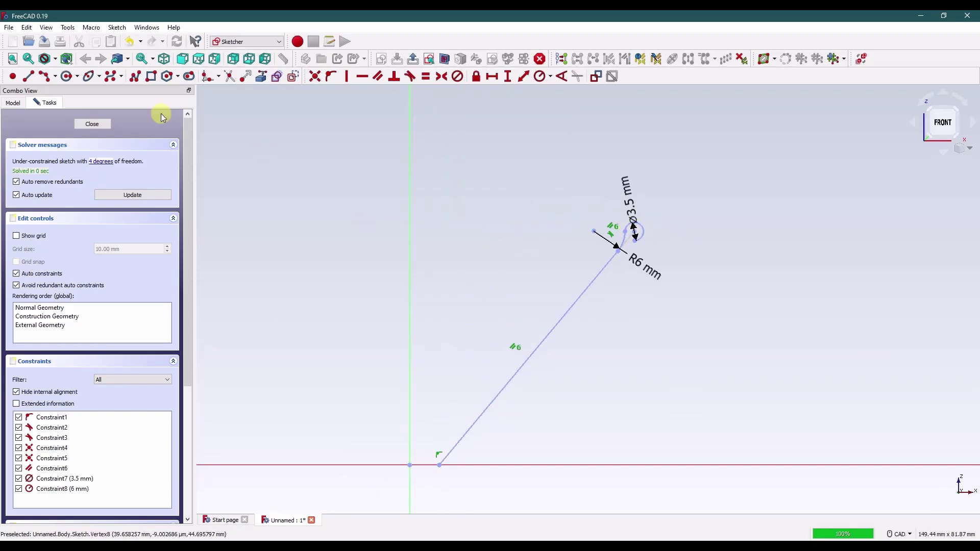
{"action": "left_click", "coordinate": [13, 76]}
{"action": "left_click", "coordinate": [284, 233]}
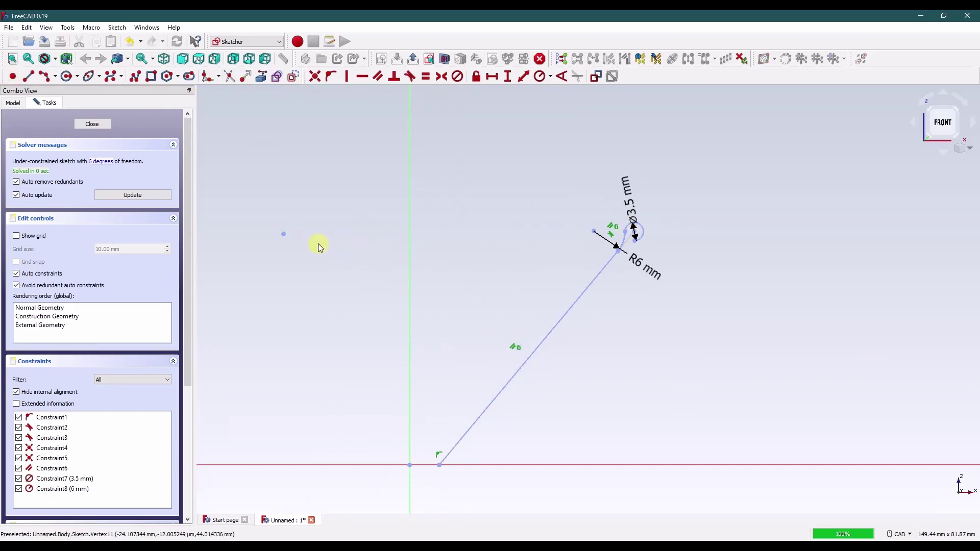
{"action": "left_click", "coordinate": [283, 234]}
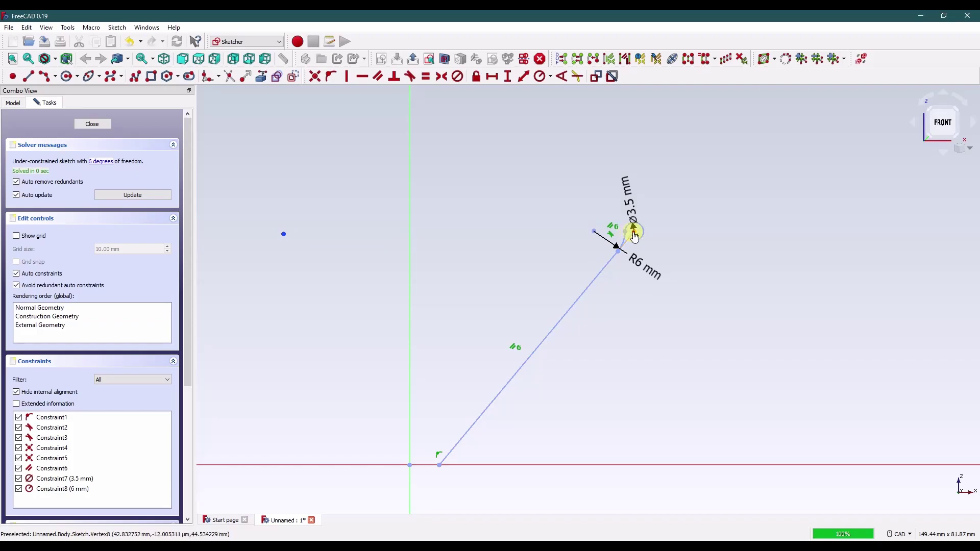
{"action": "left_click", "coordinate": [634, 232]}
{"action": "left_click", "coordinate": [411, 219]}
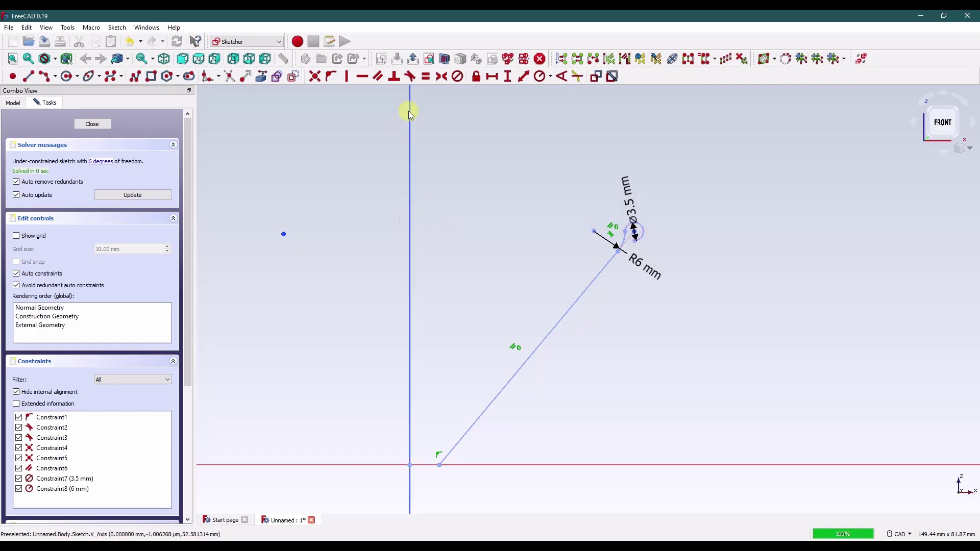
{"action": "left_click", "coordinate": [440, 76]}
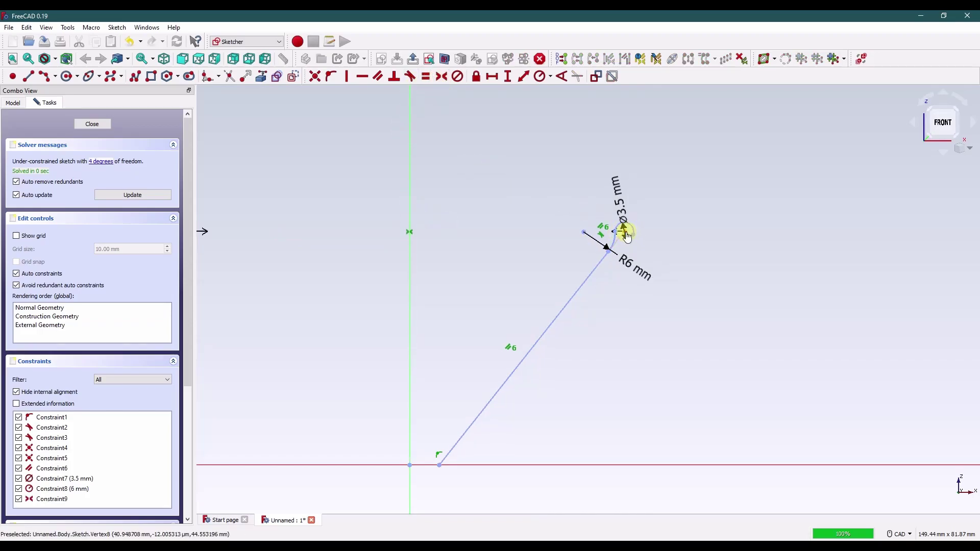
Constrain the horizontal distance between the mirrored point and the hook arc's centre to 105 mm and move its label higher
{"action": "middle_click_drag", "start_coordinate": [250, 233], "coordinate": [280, 235]}
{"action": "left_click", "coordinate": [228, 232]}
{"action": "left_click", "coordinate": [490, 76]}
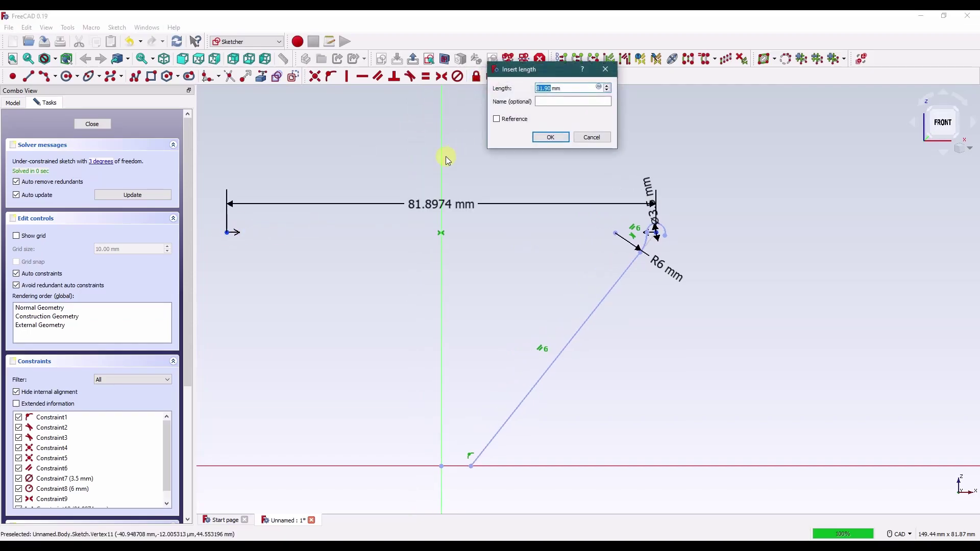
{"action": "type", "text": "105"}
{"action": "left_click", "coordinate": [546, 138]}
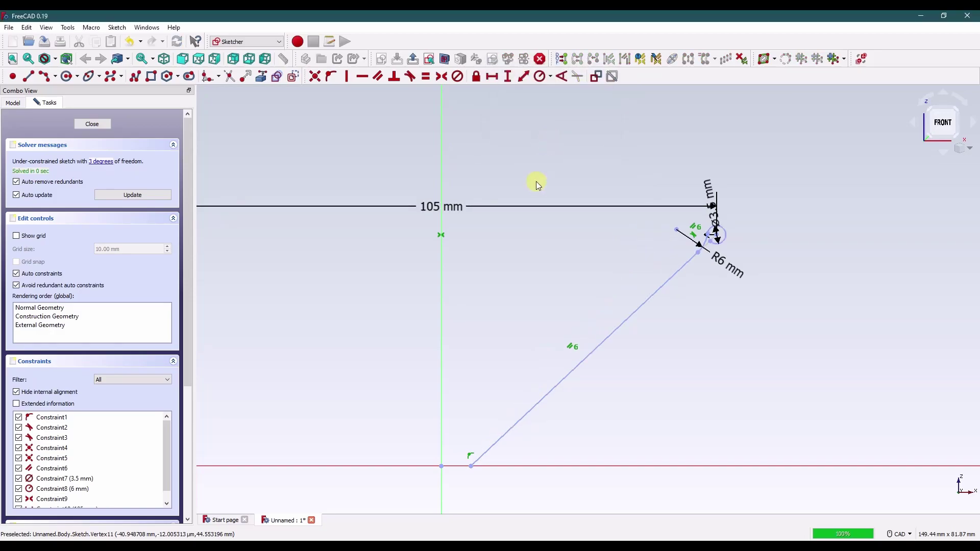
{"action": "left_click_drag", "start_coordinate": [452, 212], "coordinate": [394, 171]}
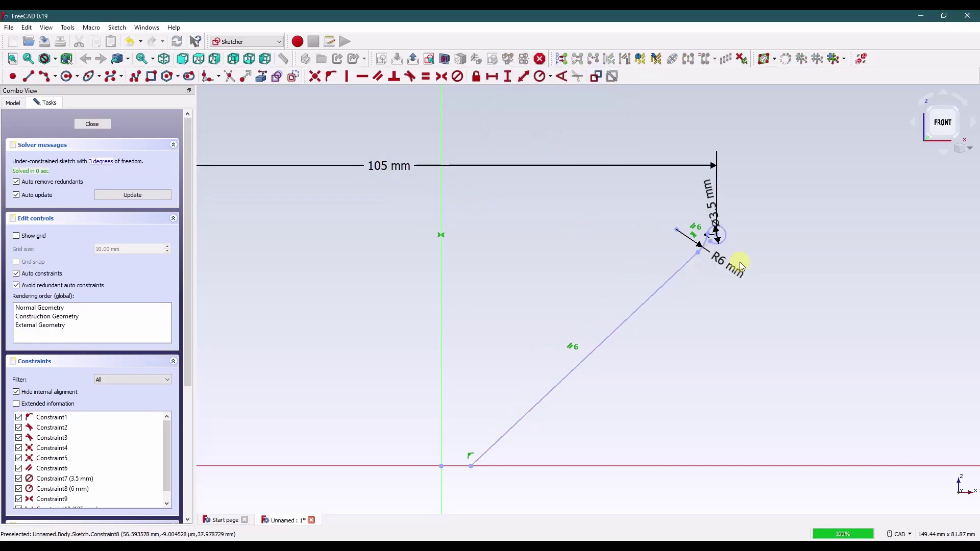
{"action": "middle_click_drag", "start_coordinate": [714, 283], "coordinate": [655, 235]}
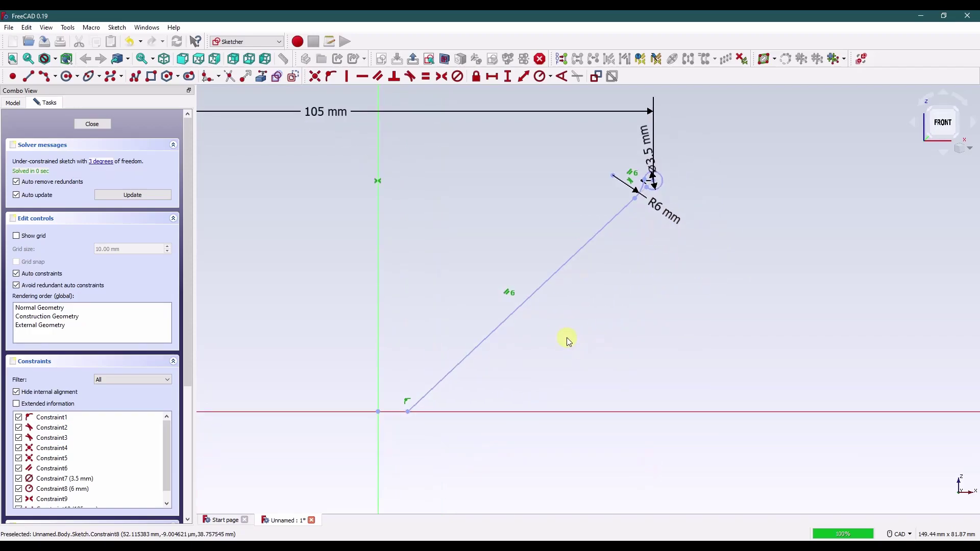
{"action": "scroll", "coordinate": [646, 194], "scroll_direction": "up", "scroll_amount": 5}
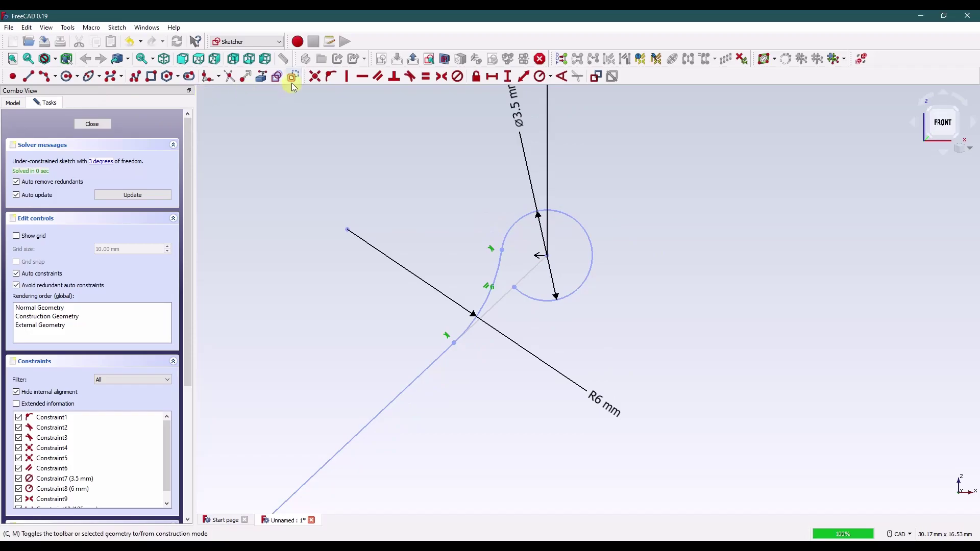
Draw a construction circle about 2 mm in diameter centred on the hook arc's centre
{"action": "left_click", "coordinate": [67, 76]}
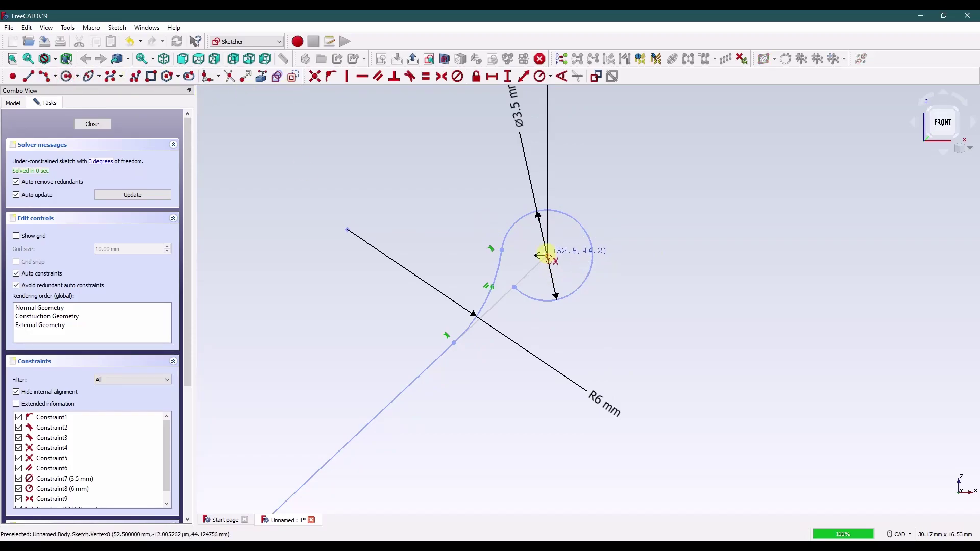
{"action": "left_click", "coordinate": [547, 255]}
{"action": "left_click", "coordinate": [572, 249]}
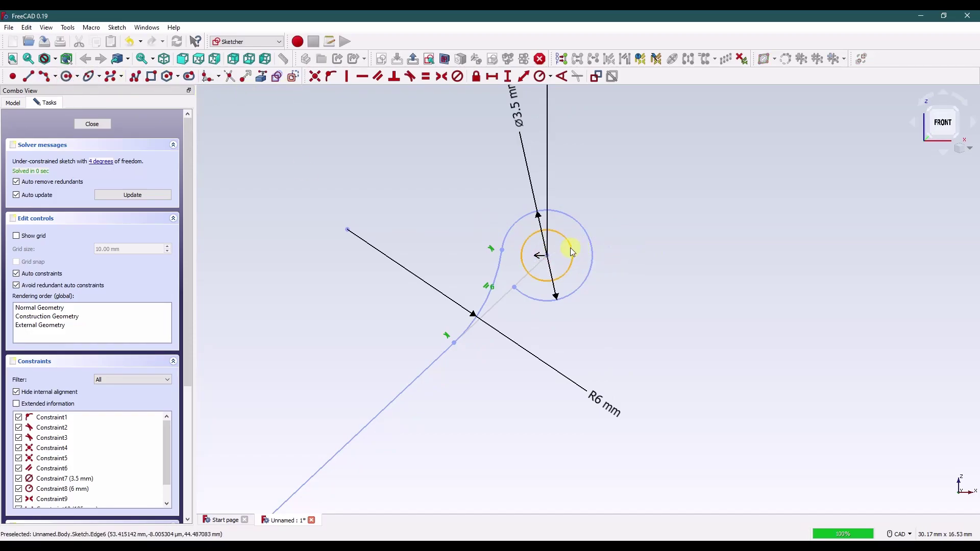
{"action": "left_click", "coordinate": [571, 247]}
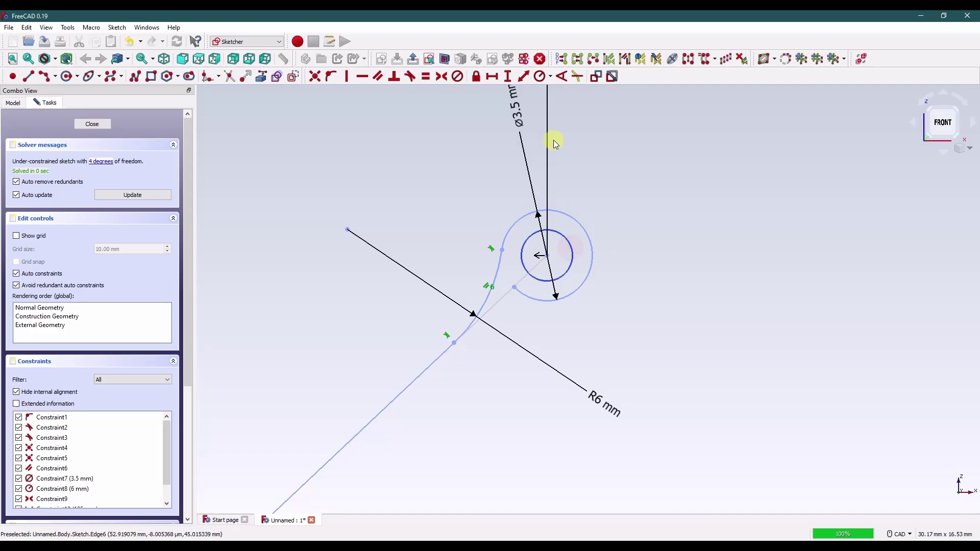
{"action": "left_click", "coordinate": [550, 79]}
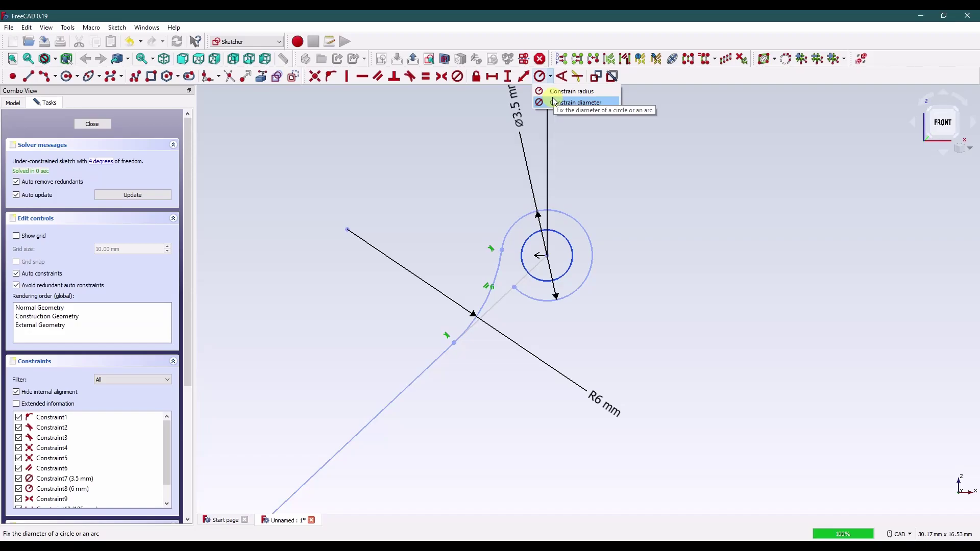
{"action": "left_click", "coordinate": [666, 203]}
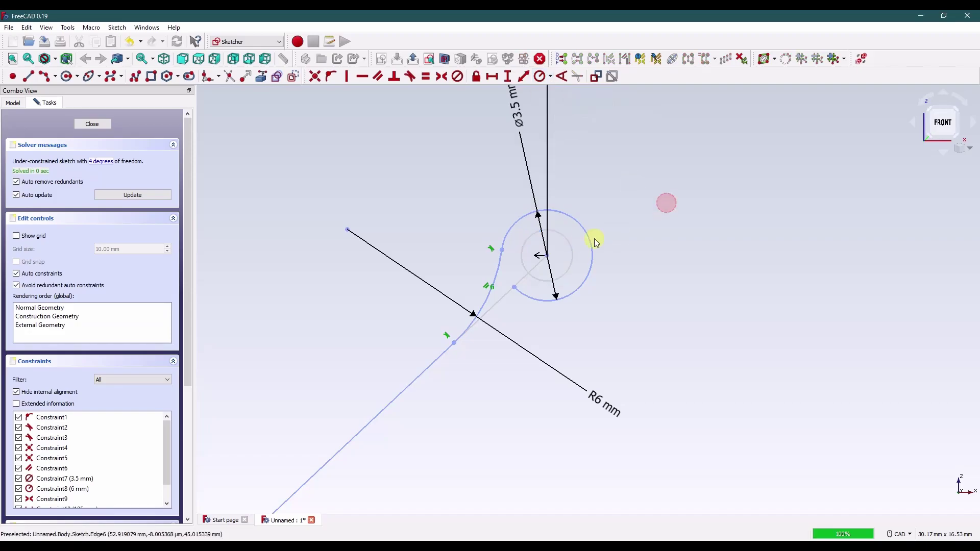
Delete the hook arc's diameter constraint and enlarge the arc well beyond the construction circle
{"action": "left_click", "coordinate": [518, 112]}
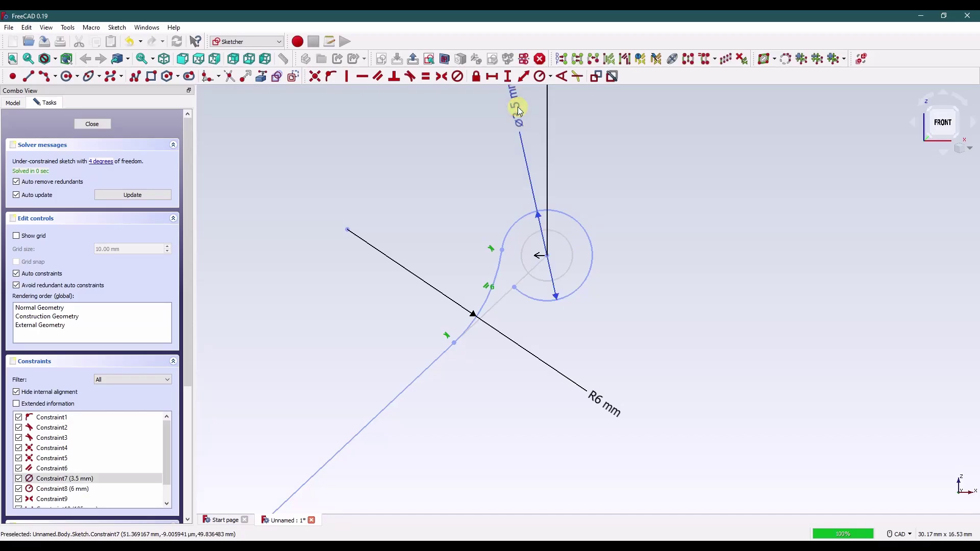
{"action": "key", "text": "Delete"}
{"action": "left_click_drag", "start_coordinate": [586, 236], "coordinate": [638, 211]}
Constrain the construction circle's diameter to 3.5 mm and move its label outside the hook arc
{"action": "left_click", "coordinate": [571, 248]}
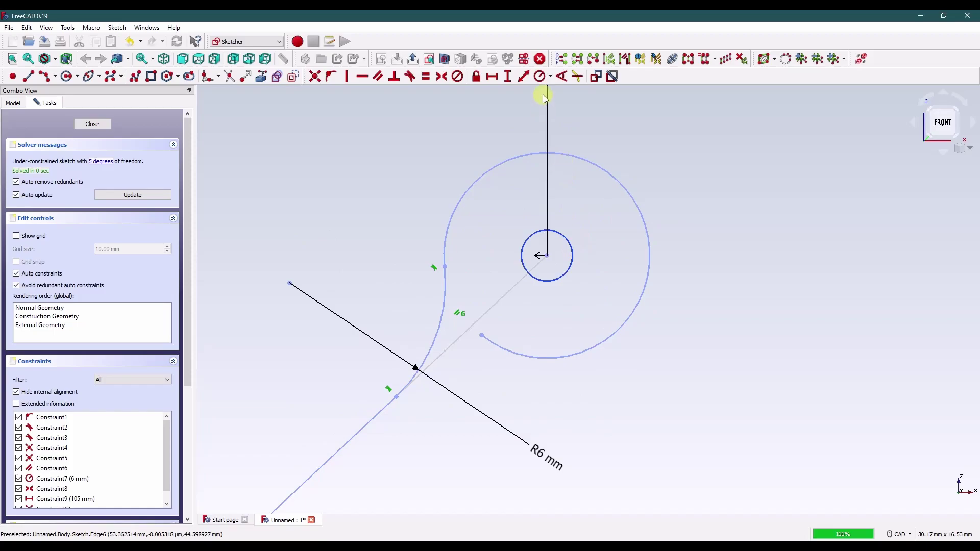
{"action": "left_click", "coordinate": [549, 76]}
{"action": "left_click", "coordinate": [543, 111]}
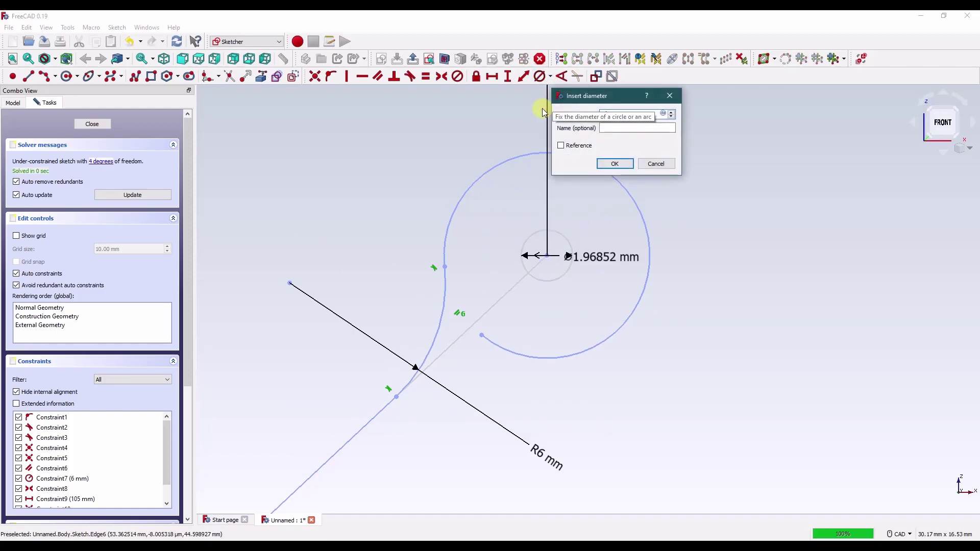
{"action": "type", "text": "3.5"}
{"action": "key", "text": "Return"}
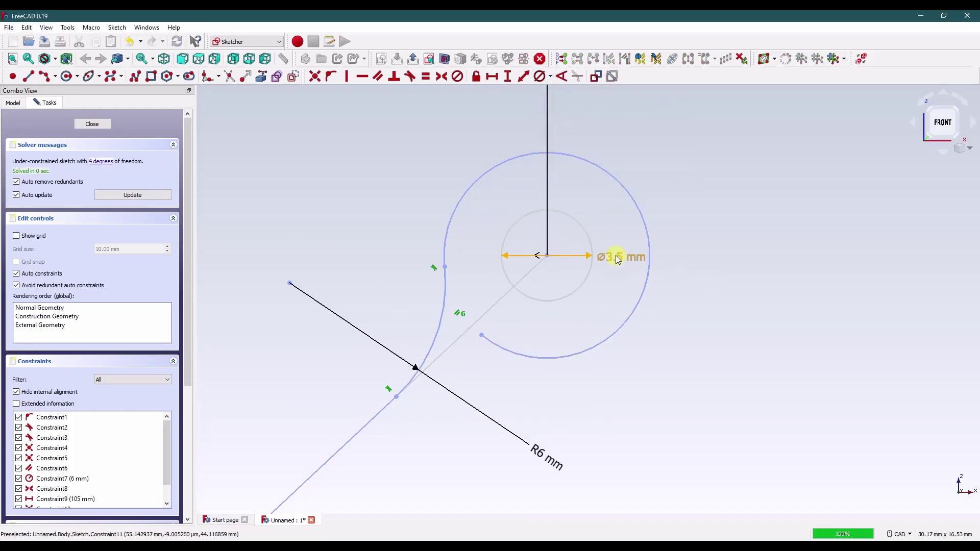
{"action": "left_click_drag", "start_coordinate": [618, 260], "coordinate": [750, 314]}
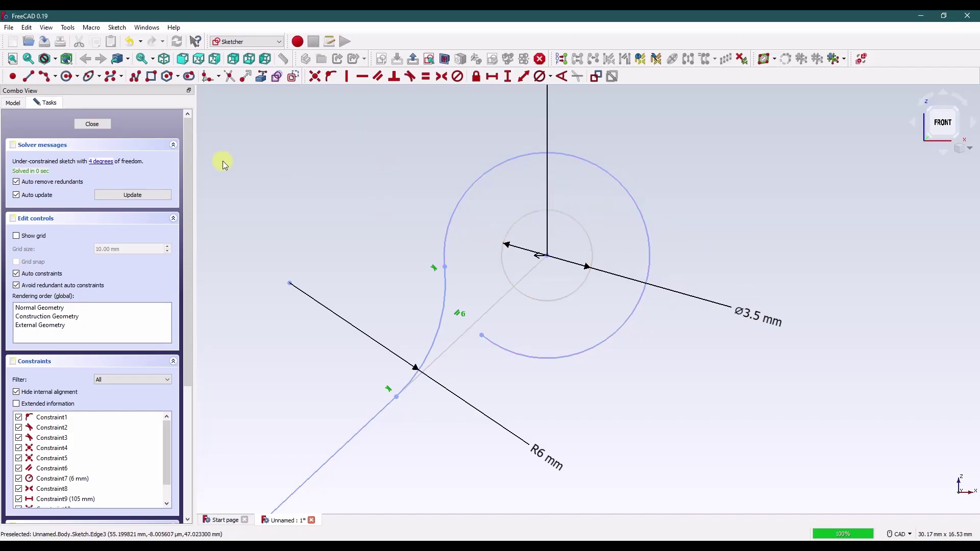
Draw a short construction line from the inner circle to the hook arc and make it parallel to the guide line through the centre
{"action": "left_click", "coordinate": [29, 76]}
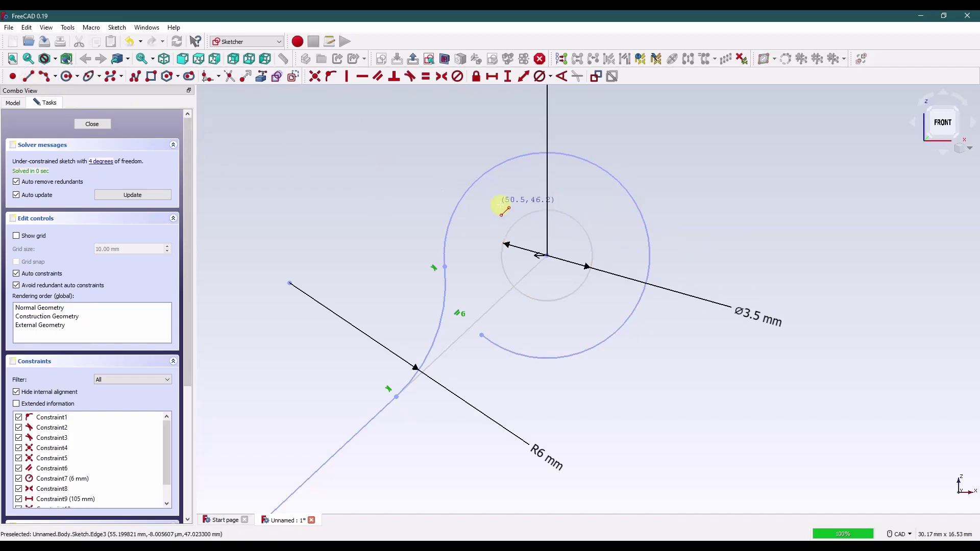
{"action": "left_click", "coordinate": [579, 221]}
{"action": "left_click", "coordinate": [616, 180]}
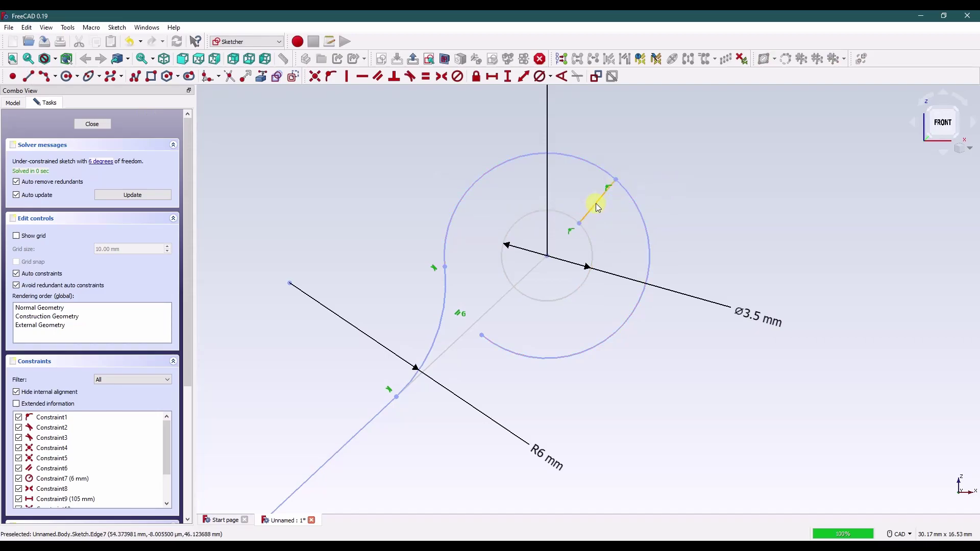
{"action": "left_click", "coordinate": [533, 270]}
{"action": "left_click", "coordinate": [378, 76]}
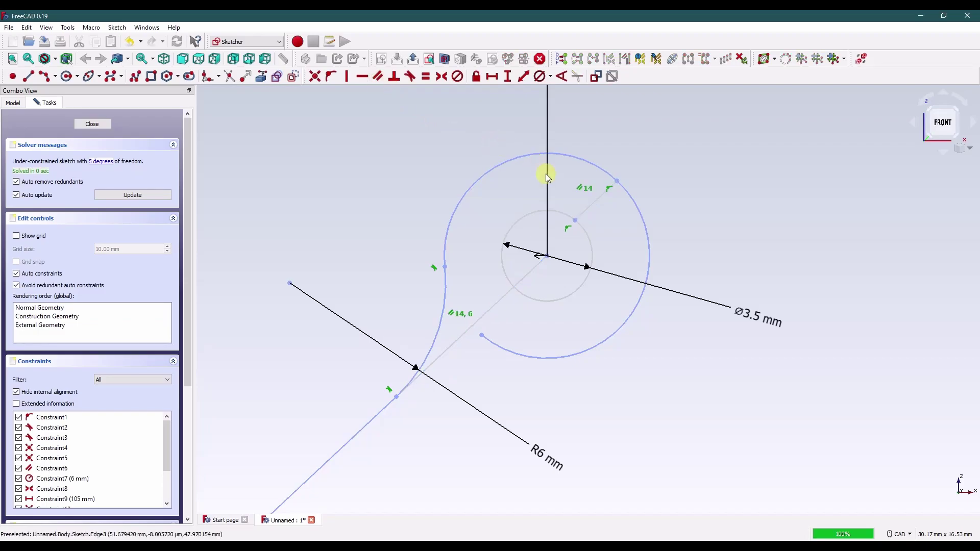
{"action": "left_click_drag", "start_coordinate": [590, 204], "coordinate": [598, 211]}
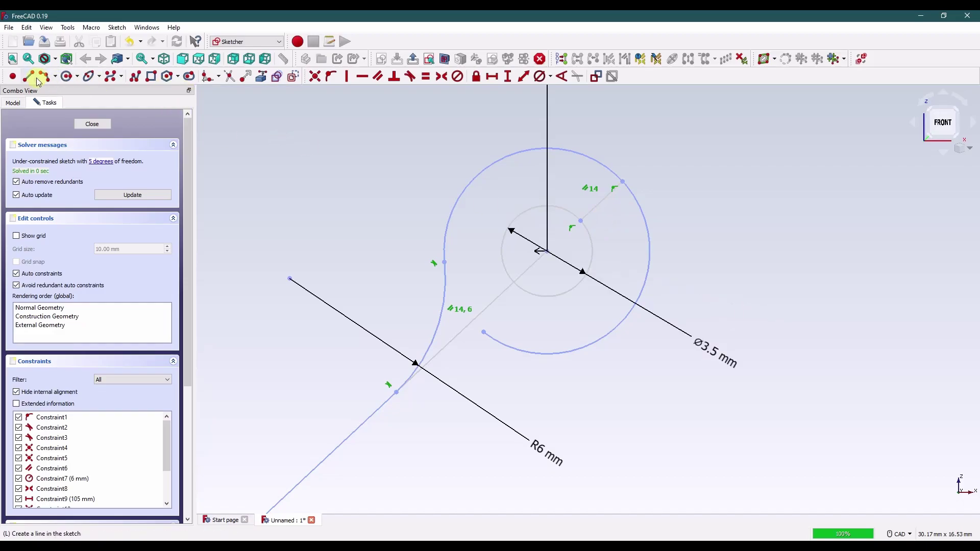
Draw a construction line from the hook's centre to the short line's inner end and make the two lines parallel
{"action": "left_click", "coordinate": [35, 78]}
{"action": "left_click", "coordinate": [547, 251]}
{"action": "left_click", "coordinate": [581, 220]}
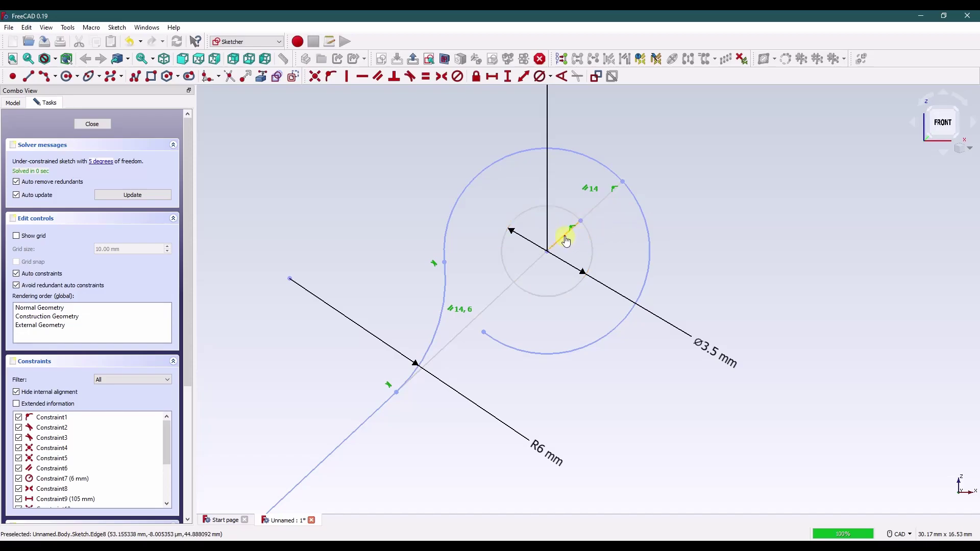
{"action": "right_click", "coordinate": [565, 237]}
{"action": "left_click", "coordinate": [593, 209]}
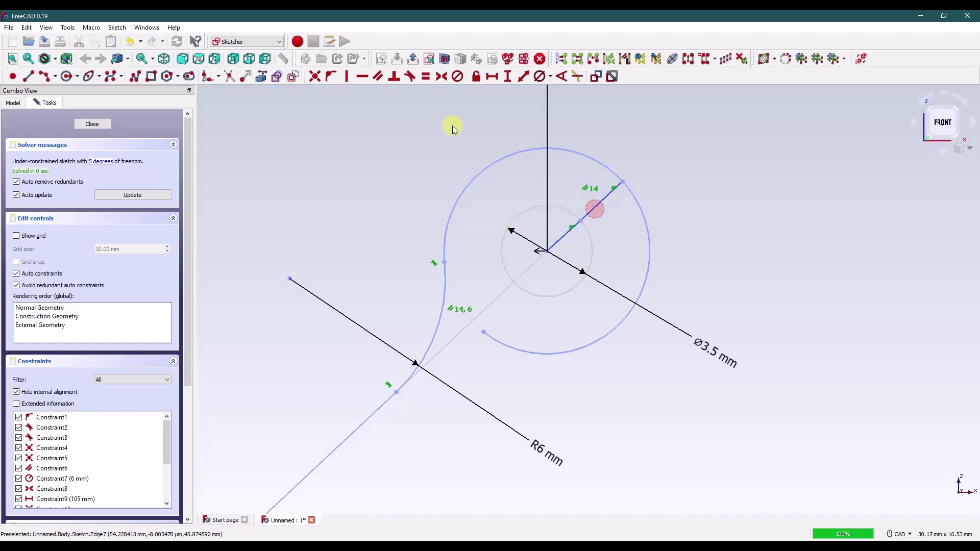
{"action": "left_click", "coordinate": [377, 76]}
{"action": "left_click", "coordinate": [704, 171]}
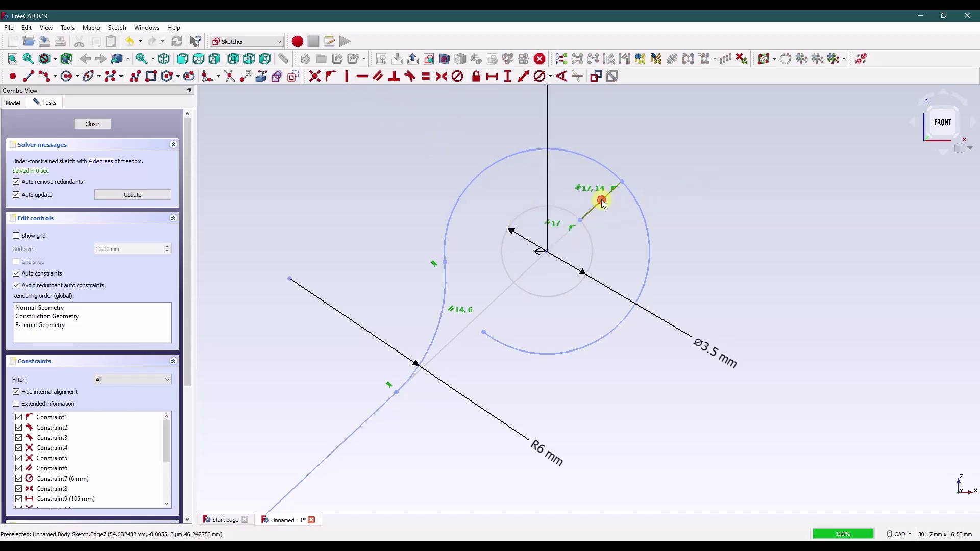
Constrain the length of the short line between the inner circle and the hook arc to 1.5 mm and move its label outside
{"action": "left_click", "coordinate": [600, 200]}
{"action": "left_click", "coordinate": [523, 77]}
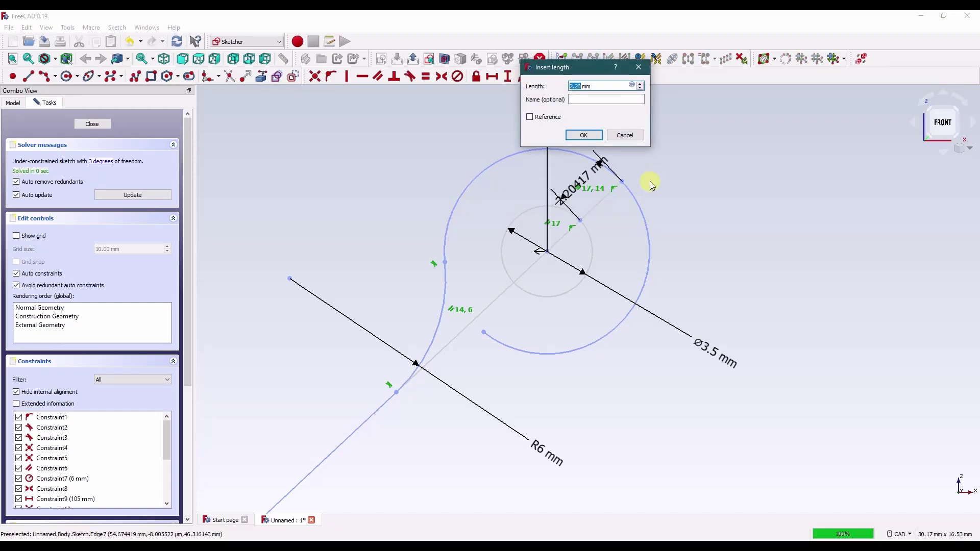
{"action": "type", "text": "1.5"}
{"action": "left_click", "coordinate": [586, 135]}
{"action": "mouse_move", "coordinate": [578, 174]}
{"action": "left_mouse_down"}
{"action": "mouse_move", "coordinate": [648, 126]}
{"action": "mouse_move", "coordinate": [690, 130]}
{"action": "left_mouse_up"}
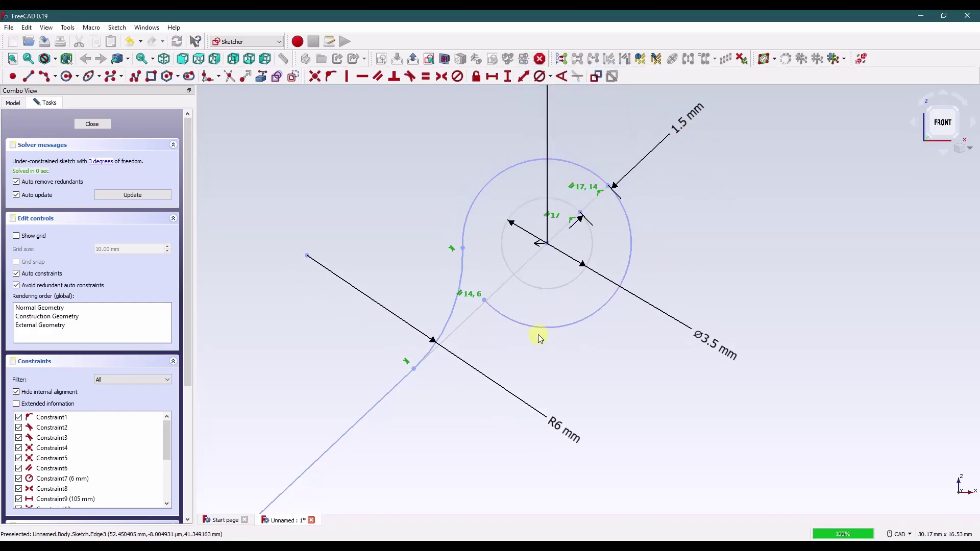
Pull the hook arc's free end away from the guide line and draw a construction line from the hook's centre to it
{"action": "left_click_drag", "start_coordinate": [484, 300], "coordinate": [509, 324]}
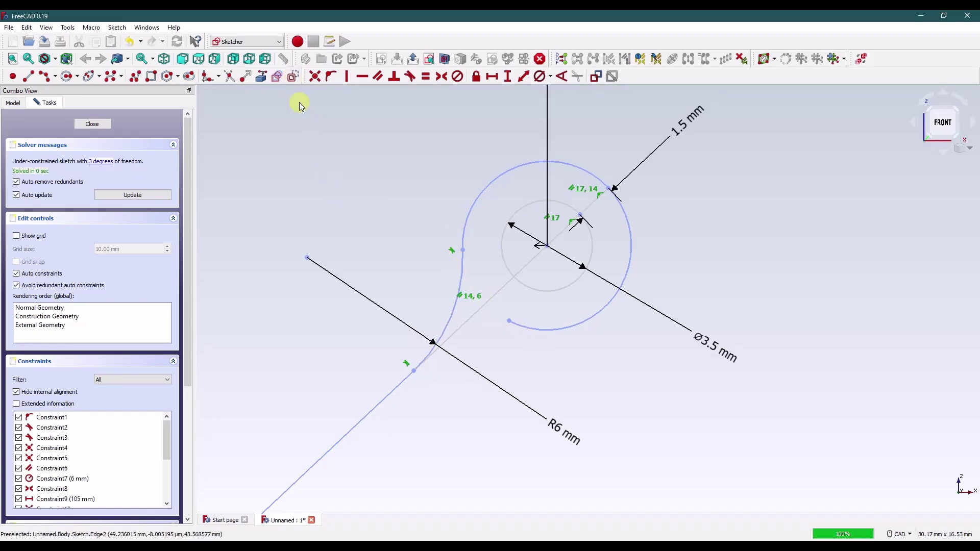
{"action": "left_click", "coordinate": [28, 77]}
{"action": "left_click", "coordinate": [547, 247]}
Constrain the angle between the guide line and the line to the hook's free end to 20° and move its label
{"action": "left_click", "coordinate": [515, 308]}
{"action": "left_click", "coordinate": [502, 287]}
{"action": "left_click", "coordinate": [562, 76]}
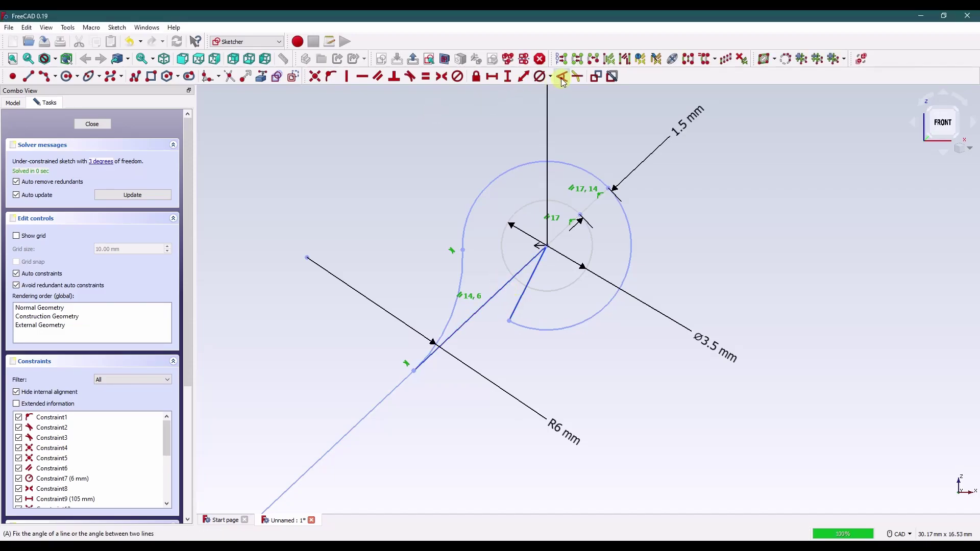
{"action": "left_click", "coordinate": [561, 78]}
{"action": "type", "text": "20"}
{"action": "key", "text": "Return"}
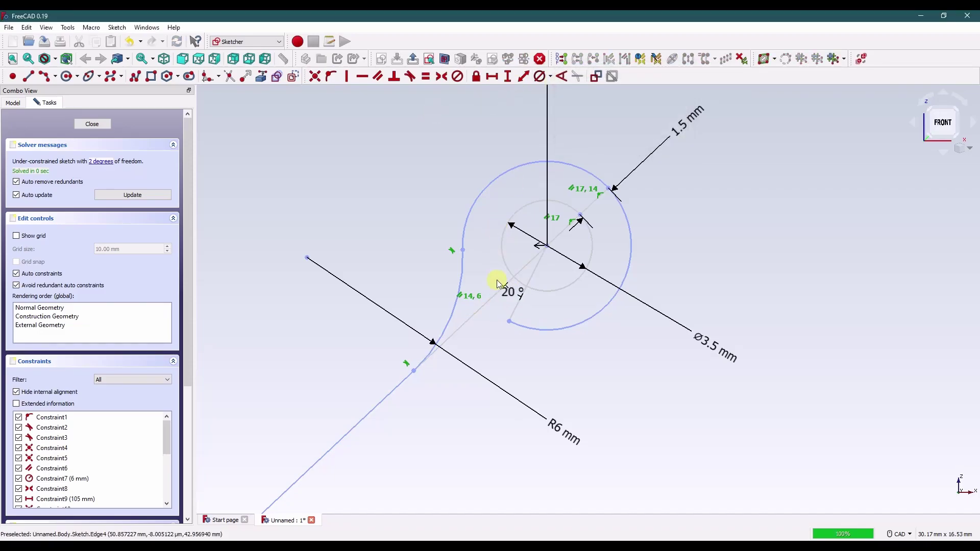
{"action": "left_click_drag", "start_coordinate": [500, 294], "coordinate": [487, 345]}
Mirror the arm's straight line, connecting arc and hook arc about the horizontal axis
{"action": "scroll", "coordinate": [522, 352], "scroll_direction": "down", "scroll_amount": 6}
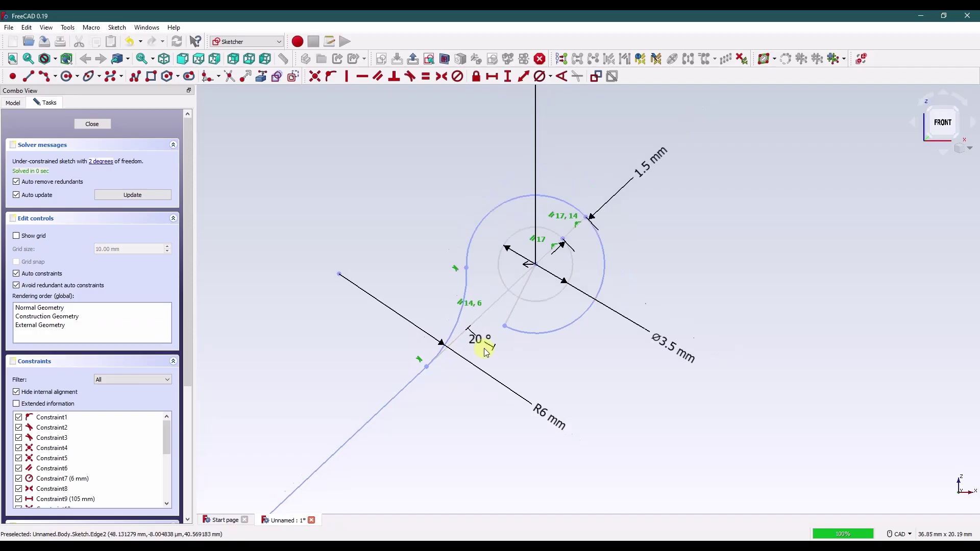
{"action": "scroll", "coordinate": [480, 332], "scroll_direction": "down", "scroll_amount": 1}
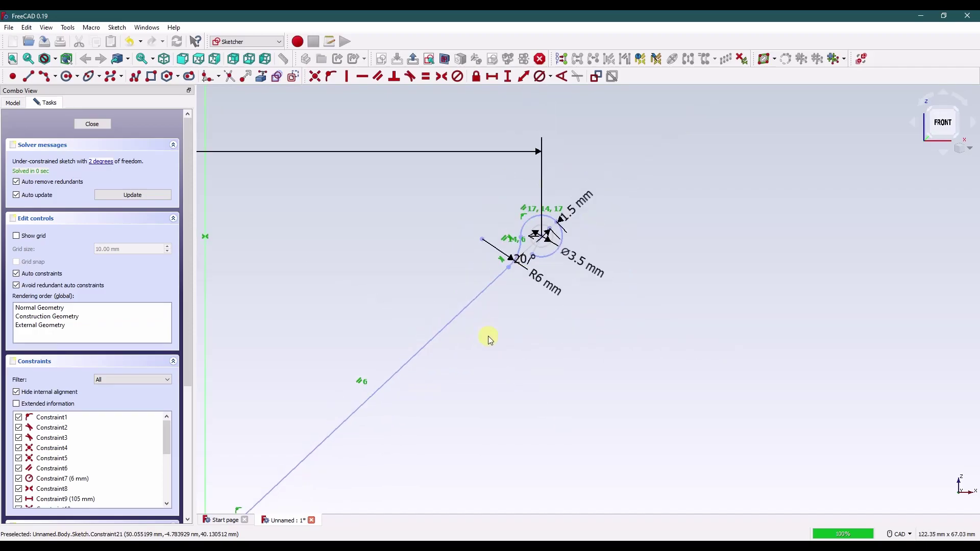
{"action": "scroll", "coordinate": [577, 179], "scroll_direction": "up", "scroll_amount": 3}
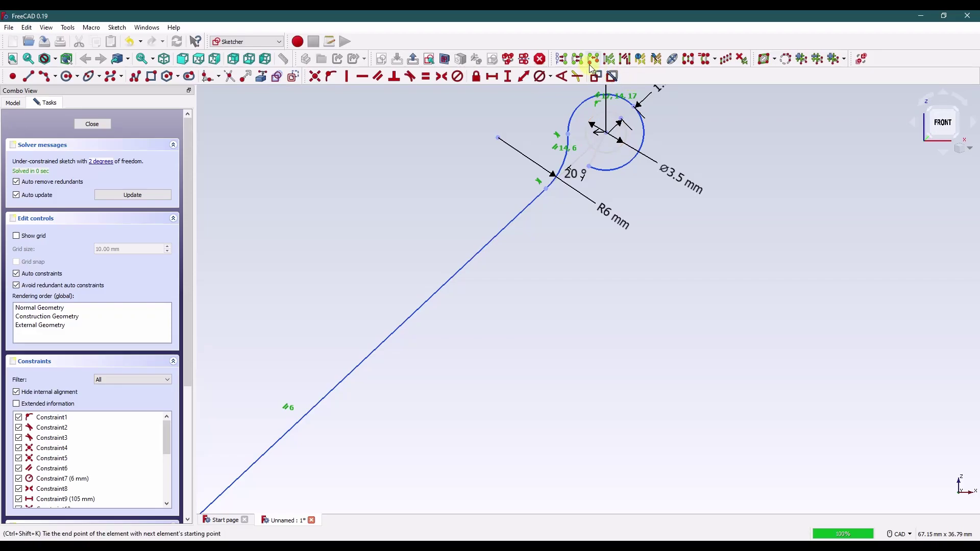
{"action": "scroll", "coordinate": [460, 283], "scroll_direction": "down", "scroll_amount": 3}
{"action": "middle_click_drag", "start_coordinate": [465, 286], "coordinate": [481, 256]}
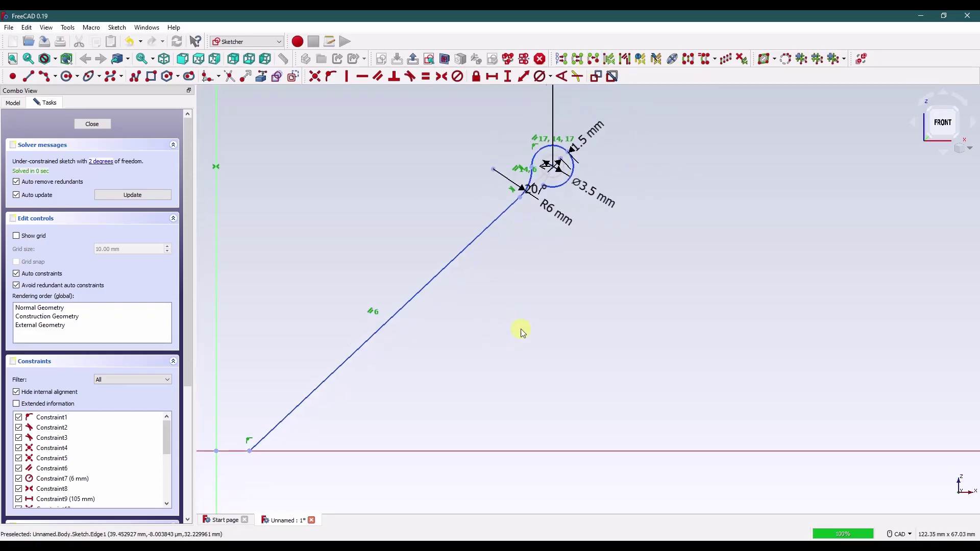
{"action": "left_click", "coordinate": [507, 451]}
{"action": "middle_click_drag", "start_coordinate": [631, 179], "coordinate": [628, 222]}
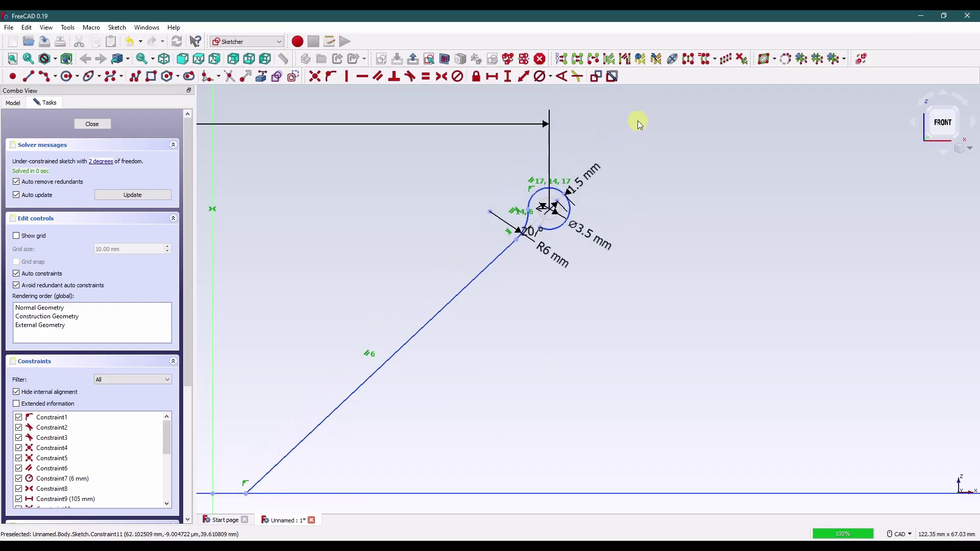
{"action": "left_click", "coordinate": [687, 58]}
{"action": "middle_click_drag", "start_coordinate": [527, 424], "coordinate": [565, 223]}
{"action": "scroll", "coordinate": [565, 223], "scroll_direction": "down", "scroll_amount": 3}
{"action": "mouse_move", "coordinate": [579, 289]}
{"action": "middle_mouse_down"}
{"action": "mouse_move", "coordinate": [561, 289]}
{"action": "mouse_move", "coordinate": [562, 274]}
{"action": "mouse_move", "coordinate": [545, 347]}
{"action": "middle_mouse_up"}
{"action": "scroll", "coordinate": [562, 288], "scroll_direction": "up", "scroll_amount": 1}
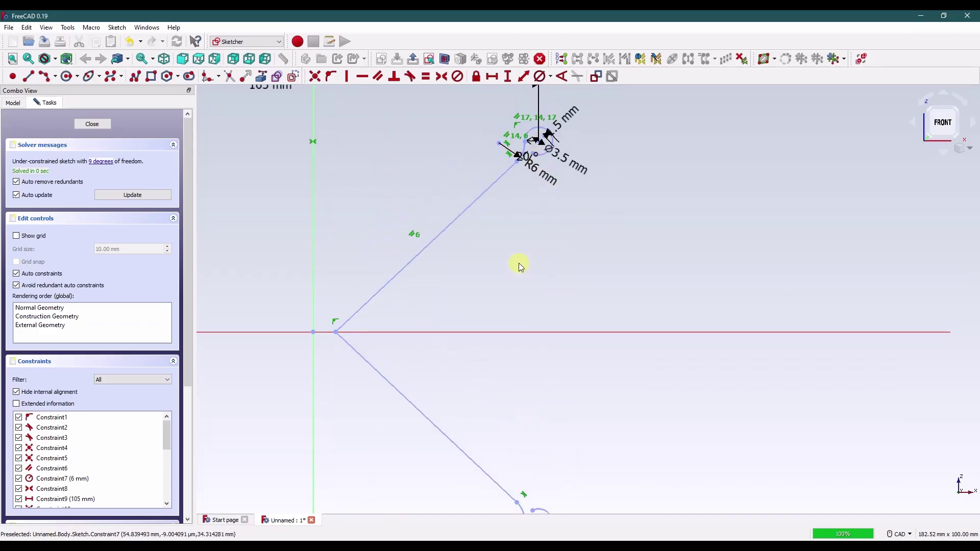
Constrain the mirrored arm's straight line to equal the length of the original one
{"action": "left_click", "coordinate": [389, 280]}
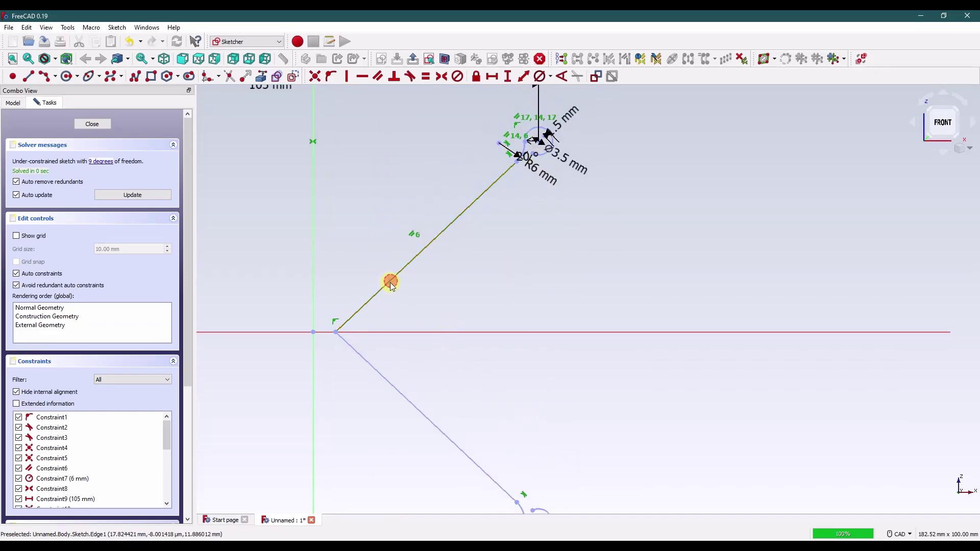
{"action": "left_click", "coordinate": [381, 373]}
{"action": "left_click", "coordinate": [426, 77]}
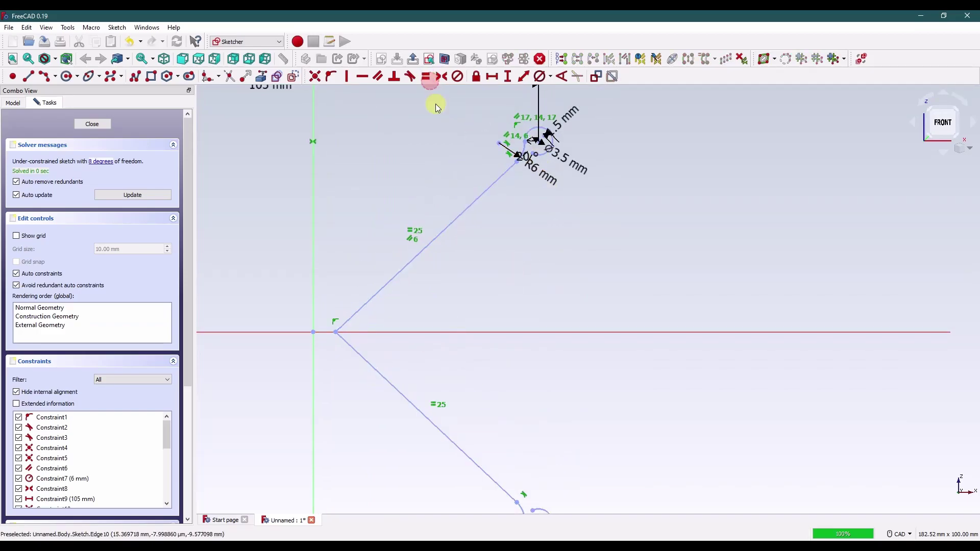
Constrain the mirrored arm's hook arc to equal the radius of the original hook arc
{"action": "middle_click_drag", "start_coordinate": [571, 295], "coordinate": [554, 219]}
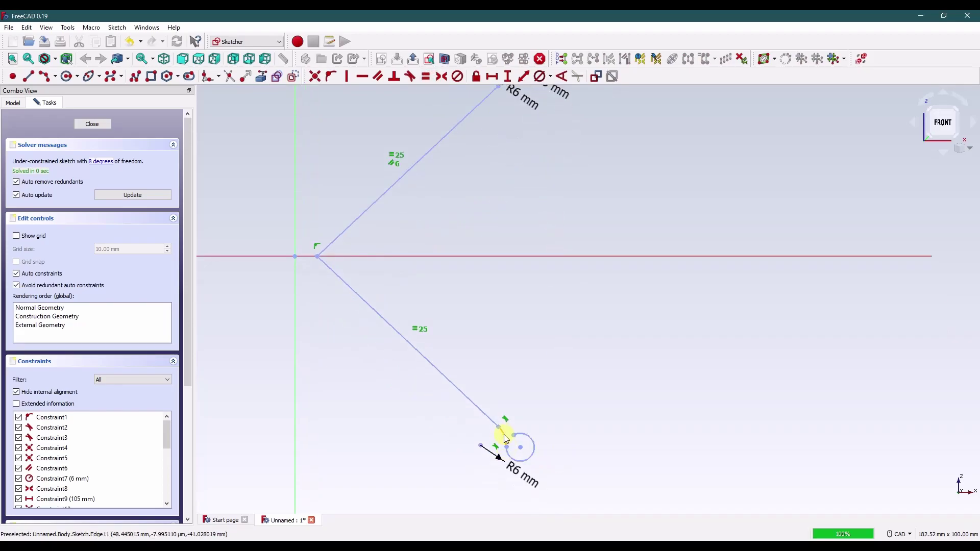
{"action": "middle_click_drag", "start_coordinate": [519, 91], "coordinate": [518, 218]}
{"action": "scroll", "coordinate": [518, 203], "scroll_direction": "up", "scroll_amount": 4}
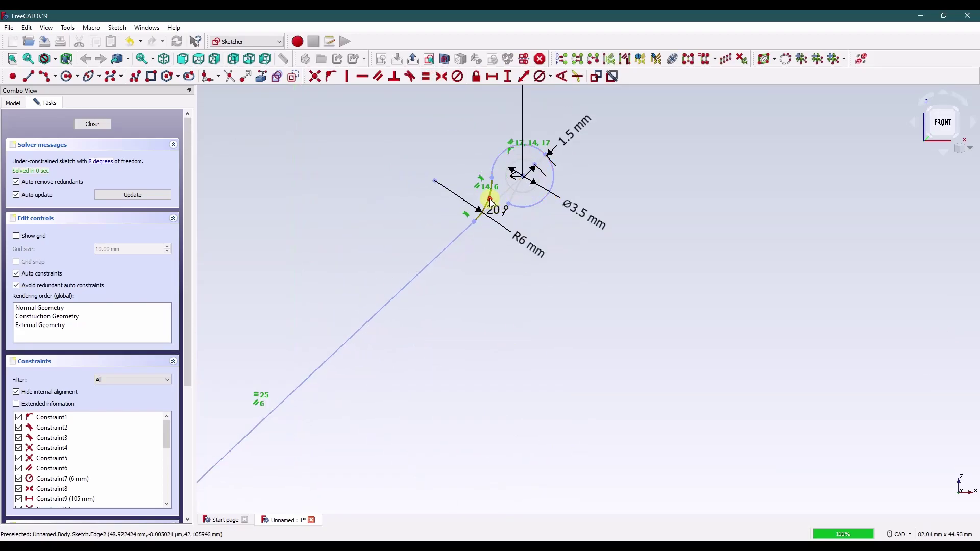
{"action": "left_click", "coordinate": [504, 152]}
{"action": "middle_click_drag", "start_coordinate": [531, 356], "coordinate": [587, 10]}
{"action": "middle_click_drag", "start_coordinate": [504, 337], "coordinate": [504, 153]}
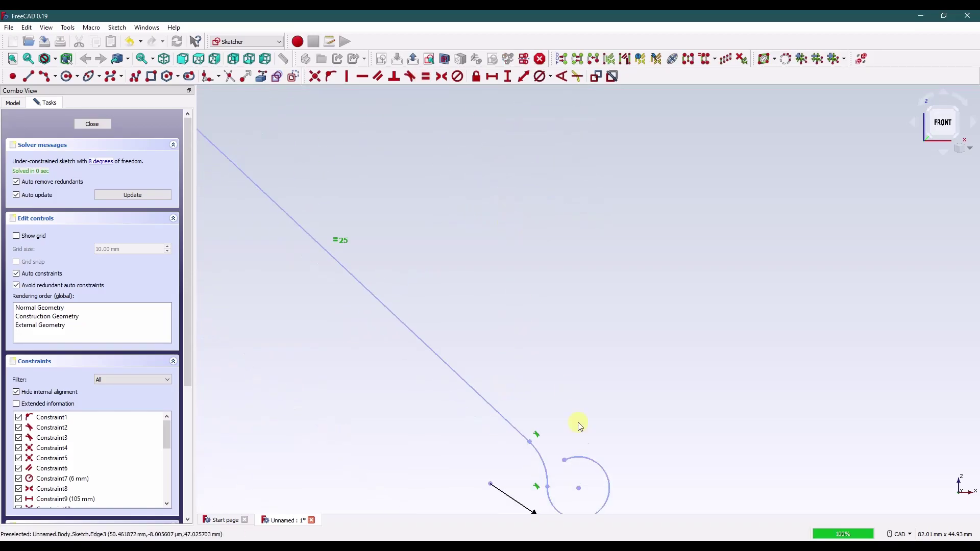
{"action": "left_click", "coordinate": [592, 465]}
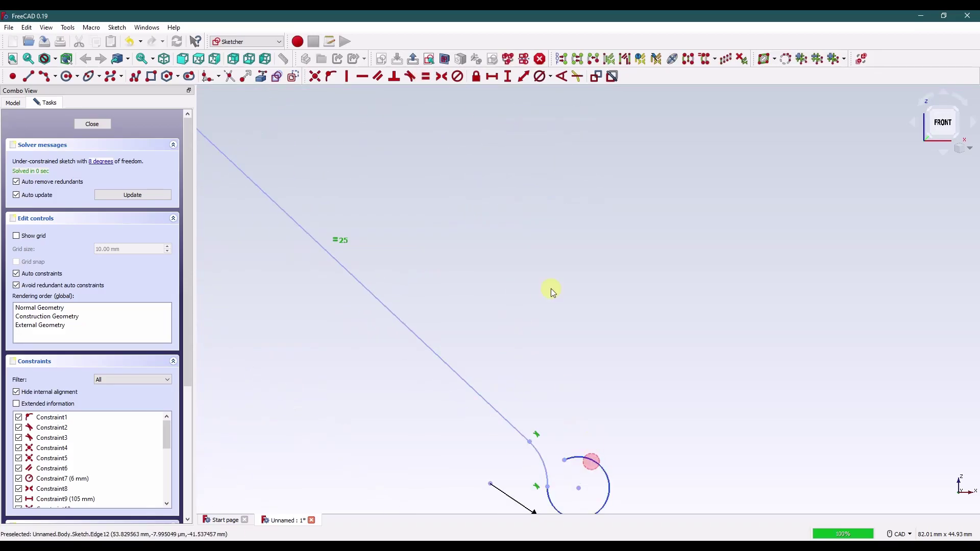
{"action": "left_click", "coordinate": [427, 78]}
Constrain the centres of the two hook arcs symmetric about the horizontal axis
{"action": "middle_click_drag", "start_coordinate": [606, 390], "coordinate": [607, 293]}
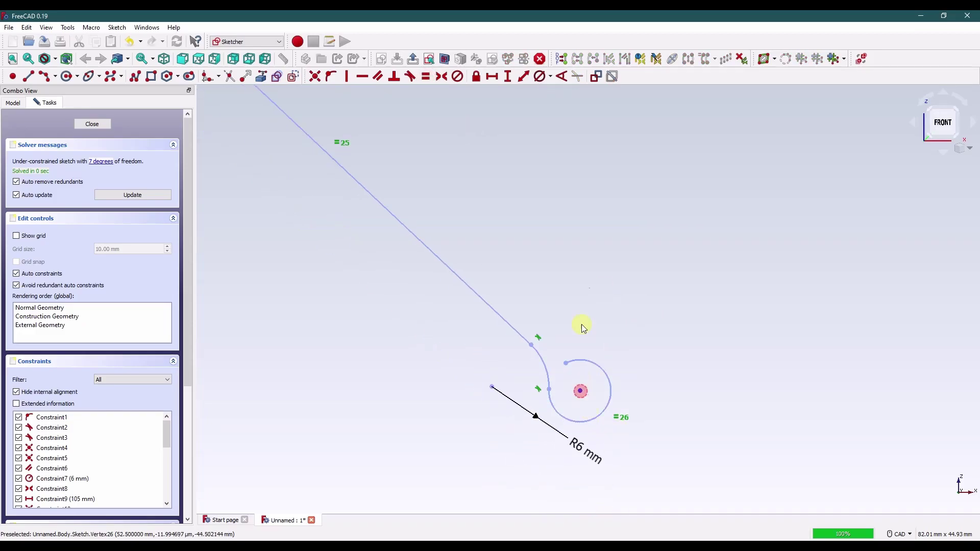
{"action": "middle_click_drag", "start_coordinate": [588, 191], "coordinate": [583, 412]}
{"action": "middle_click_drag", "start_coordinate": [552, 140], "coordinate": [531, 472]}
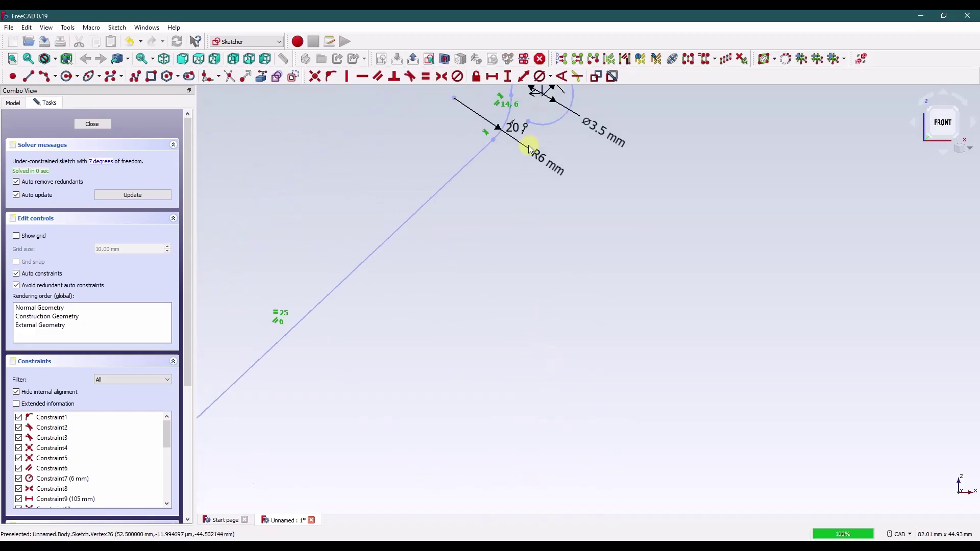
{"action": "left_click", "coordinate": [541, 94]}
{"action": "middle_click_drag", "start_coordinate": [568, 380], "coordinate": [565, 169]}
{"action": "left_click", "coordinate": [526, 308]}
{"action": "left_click", "coordinate": [442, 77]}
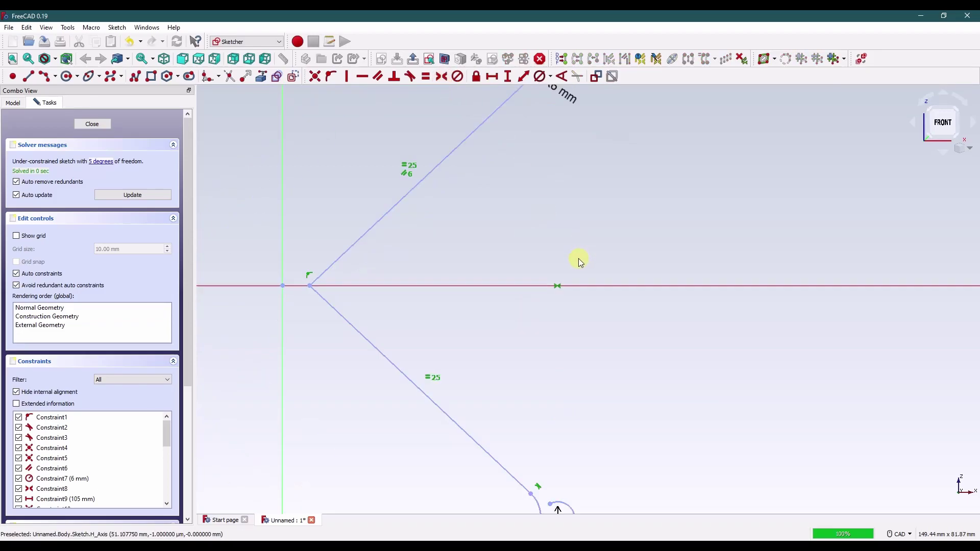
Constrain the vertical distance between the two hook centres to 105 mm
{"action": "scroll", "coordinate": [535, 158], "scroll_direction": "down", "scroll_amount": 3}
{"action": "scroll", "coordinate": [496, 207], "scroll_direction": "up", "scroll_amount": 4}
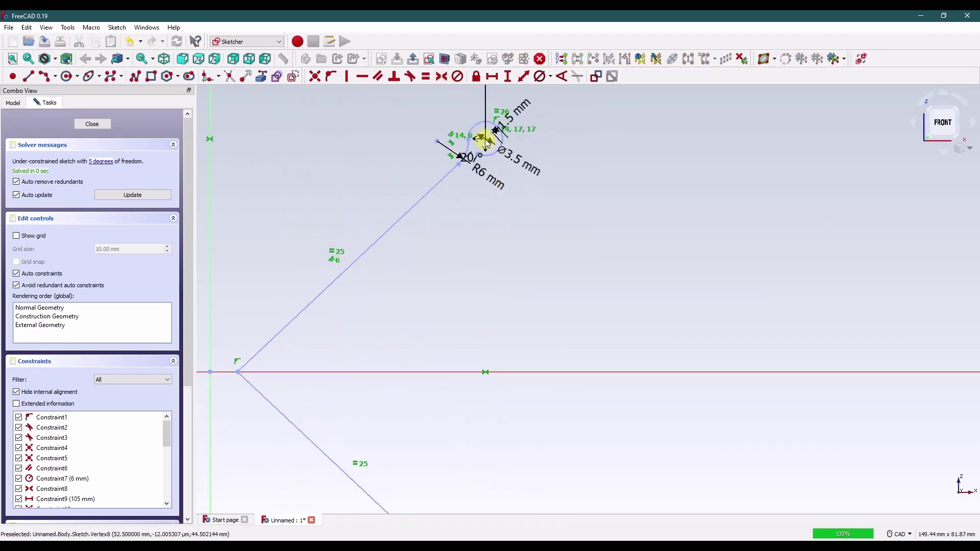
{"action": "left_click", "coordinate": [485, 140]}
{"action": "middle_click_drag", "start_coordinate": [515, 256], "coordinate": [532, 132]}
{"action": "left_click", "coordinate": [503, 480]}
{"action": "left_click", "coordinate": [508, 77]}
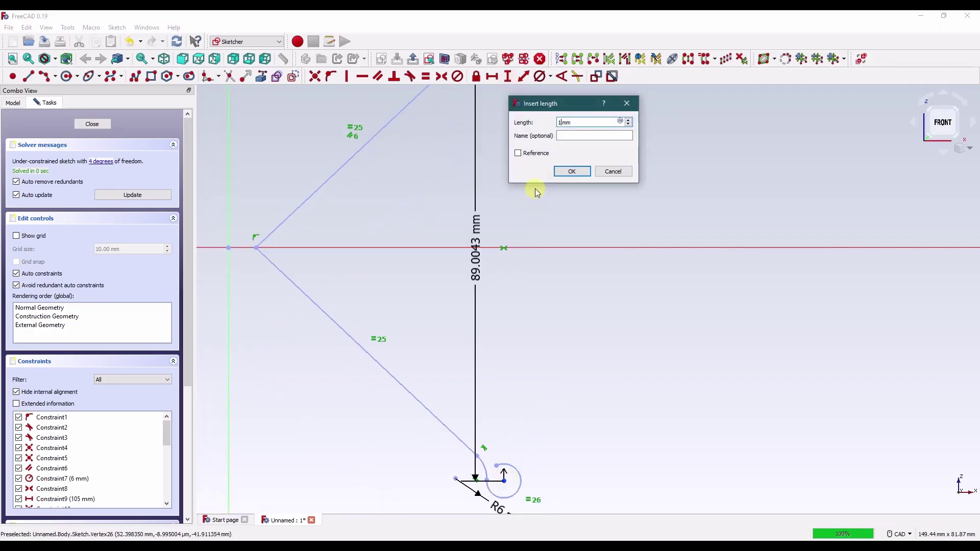
{"action": "left_click", "coordinate": [572, 172]}
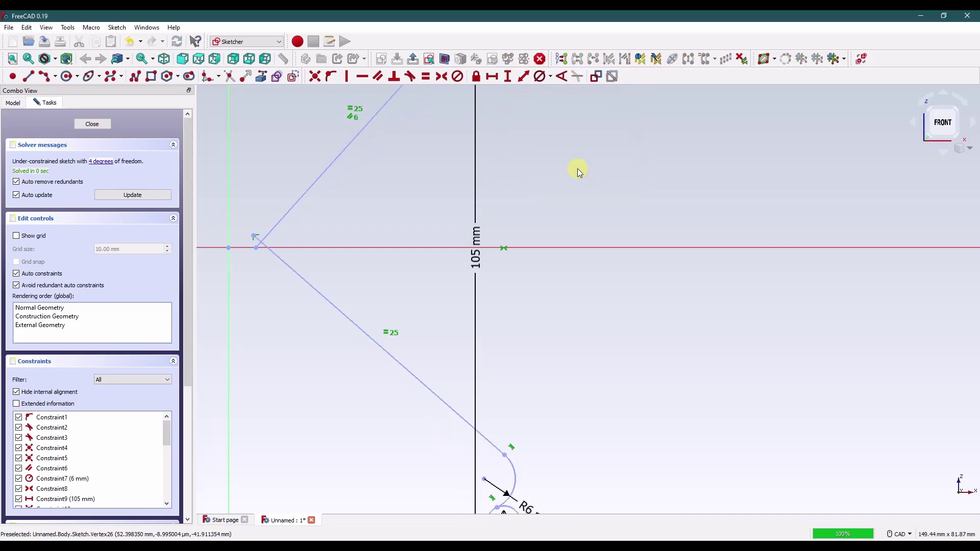
Pull the mirrored straight line's inner end clear and make it coincident with the original arm line's end on the horizontal axis
{"action": "middle_click_drag", "start_coordinate": [570, 424], "coordinate": [543, 397]}
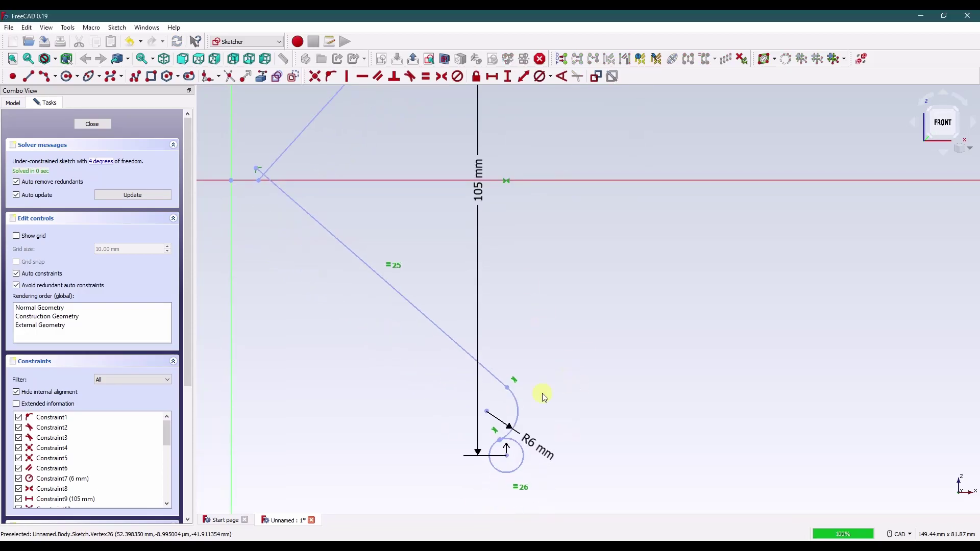
{"action": "scroll", "coordinate": [537, 406], "scroll_direction": "up", "scroll_amount": 2}
{"action": "left_click_drag", "start_coordinate": [493, 378], "coordinate": [442, 420]}
{"action": "mouse_move", "coordinate": [332, 235]}
{"action": "middle_mouse_down"}
{"action": "mouse_move", "coordinate": [718, 293]}
{"action": "mouse_move", "coordinate": [715, 344]}
{"action": "middle_mouse_up"}
{"action": "left_click", "coordinate": [376, 290]}
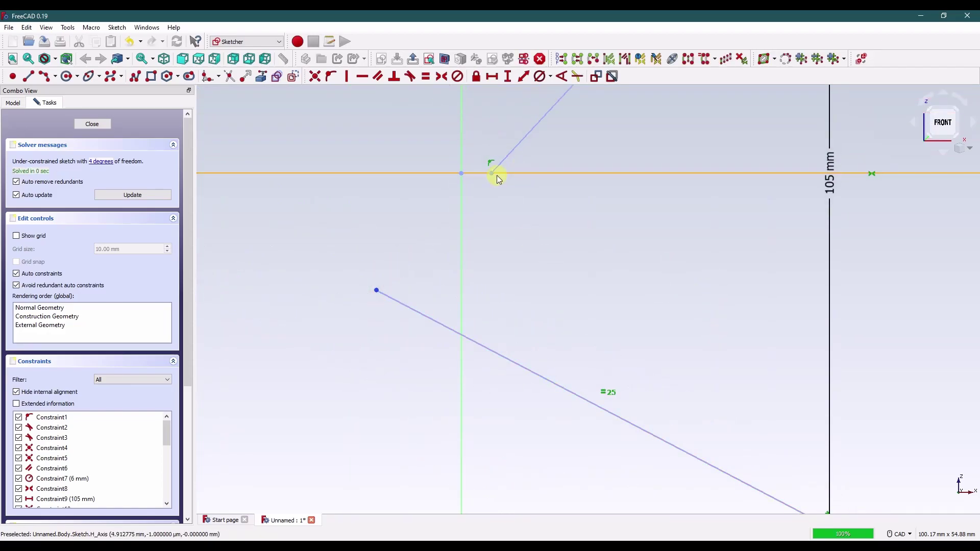
{"action": "left_click", "coordinate": [491, 174]}
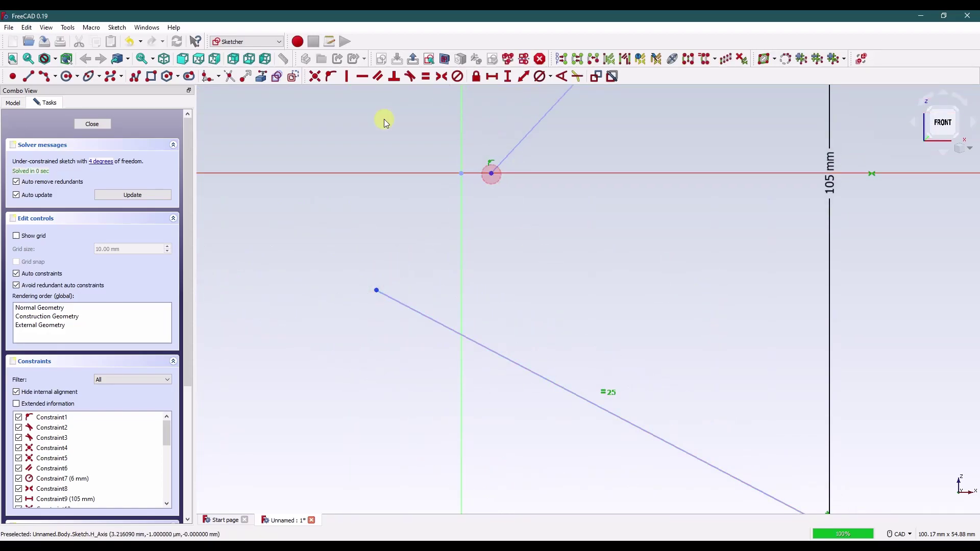
{"action": "left_click", "coordinate": [316, 78]}
Constrain the free ends of the two hook arcs symmetric about the horizontal axis
{"action": "middle_click_drag", "start_coordinate": [755, 310], "coordinate": [612, 279]}
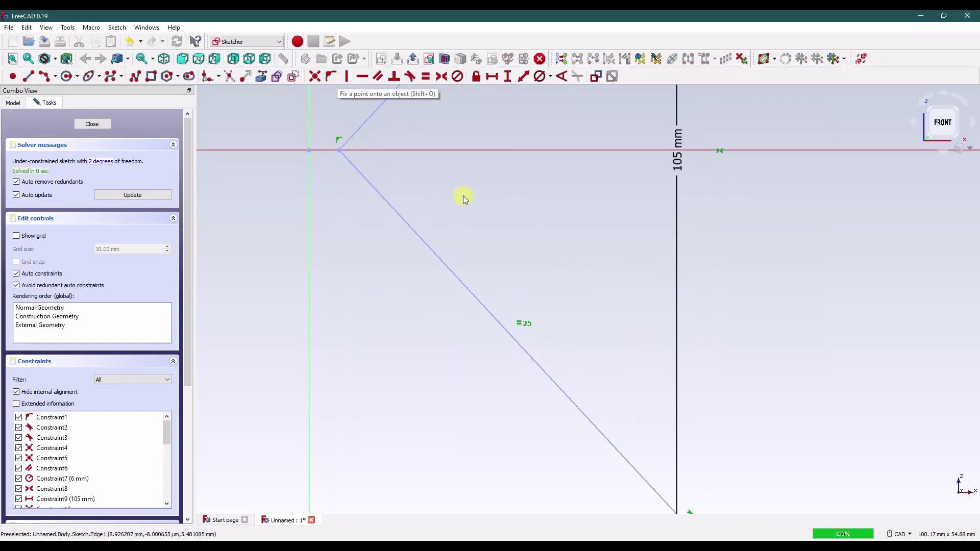
{"action": "middle_click_drag", "start_coordinate": [559, 250], "coordinate": [455, 152]}
{"action": "mouse_move", "coordinate": [499, 183]}
{"action": "middle_mouse_down"}
{"action": "mouse_move", "coordinate": [491, 197]}
{"action": "mouse_move", "coordinate": [492, 187]}
{"action": "middle_mouse_up"}
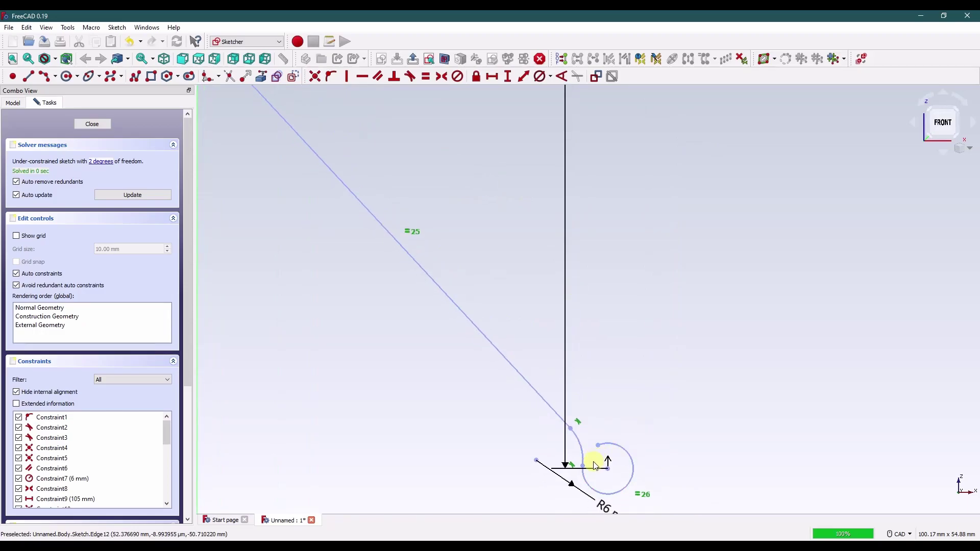
{"action": "left_click", "coordinate": [598, 445]}
{"action": "middle_click_drag", "start_coordinate": [627, 96], "coordinate": [611, 346]}
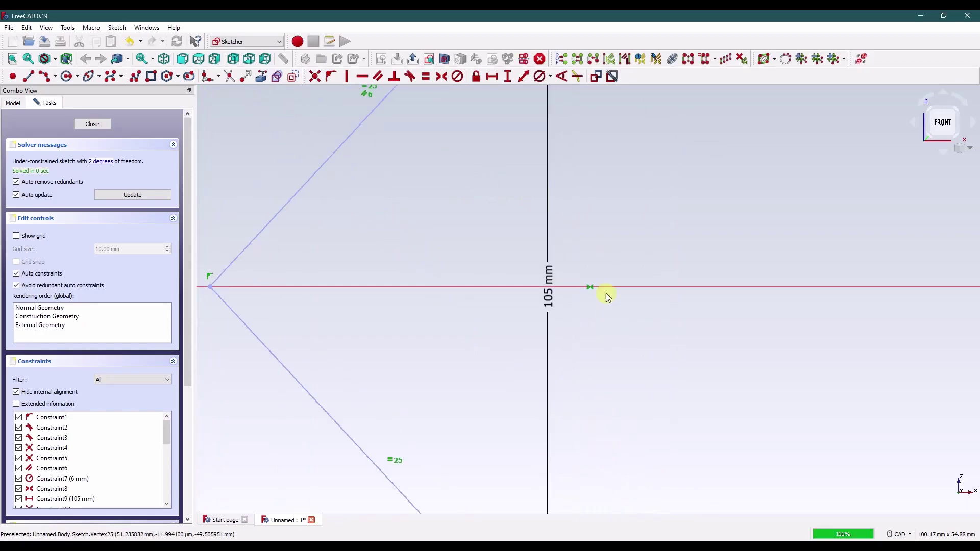
{"action": "middle_click_drag", "start_coordinate": [601, 175], "coordinate": [600, 419]}
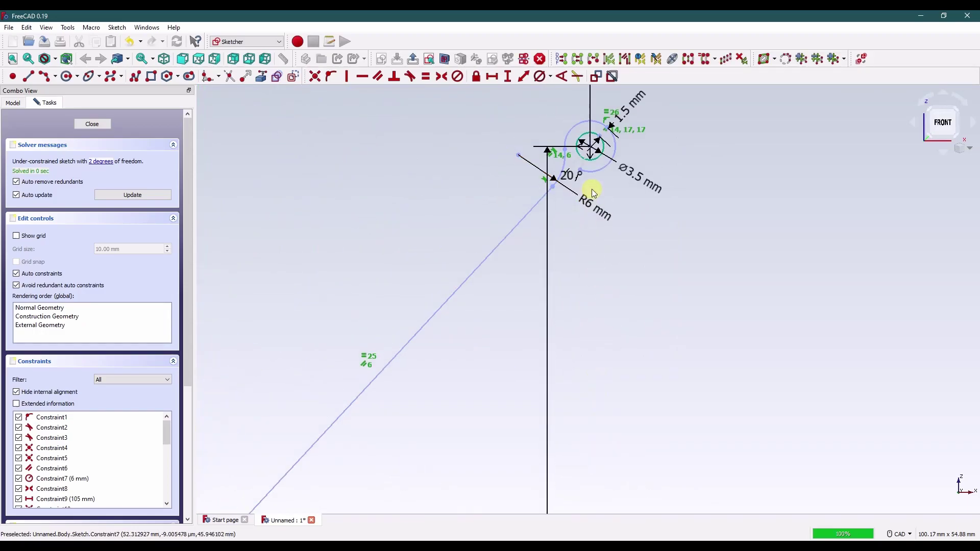
{"action": "left_click", "coordinate": [580, 166]}
{"action": "mouse_move", "coordinate": [608, 266]}
{"action": "middle_mouse_down"}
{"action": "mouse_move", "coordinate": [598, 210]}
{"action": "mouse_move", "coordinate": [586, 313]}
{"action": "middle_mouse_up"}
{"action": "left_click", "coordinate": [587, 335]}
{"action": "left_click", "coordinate": [441, 76]}
Constrain the matching end points of the two arms' connecting arcs symmetric about the horizontal axis
{"action": "mouse_move", "coordinate": [630, 239]}
{"action": "middle_mouse_down"}
{"action": "mouse_move", "coordinate": [520, 252]}
{"action": "mouse_move", "coordinate": [479, 279]}
{"action": "mouse_move", "coordinate": [443, 352]}
{"action": "middle_mouse_up"}
{"action": "left_click", "coordinate": [484, 201]}
{"action": "left_click", "coordinate": [442, 76]}
{"action": "middle_click_drag", "start_coordinate": [541, 320], "coordinate": [558, 197]}
{"action": "middle_click_drag", "start_coordinate": [548, 127], "coordinate": [515, 408]}
{"action": "left_click", "coordinate": [503, 194]}
{"action": "mouse_move", "coordinate": [502, 432]}
{"action": "middle_mouse_down"}
{"action": "mouse_move", "coordinate": [500, 333]}
{"action": "mouse_move", "coordinate": [516, 236]}
{"action": "middle_mouse_up"}
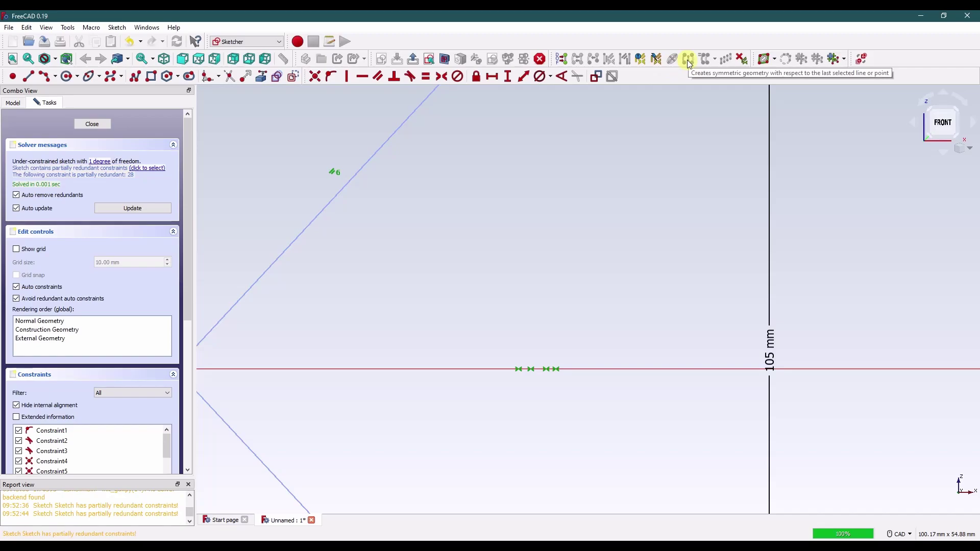
Round the corner where the two straight arm lines meet with a constraint-preserving sketch fillet
{"action": "mouse_move", "coordinate": [531, 376]}
{"action": "middle_mouse_down"}
{"action": "mouse_move", "coordinate": [550, 250]}
{"action": "mouse_move", "coordinate": [586, 177]}
{"action": "mouse_move", "coordinate": [619, 437]}
{"action": "mouse_move", "coordinate": [565, 337]}
{"action": "mouse_move", "coordinate": [559, 289]}
{"action": "mouse_move", "coordinate": [542, 322]}
{"action": "mouse_move", "coordinate": [539, 402]}
{"action": "middle_mouse_up"}
{"action": "scroll", "coordinate": [541, 326], "scroll_direction": "up", "scroll_amount": 4}
{"action": "scroll", "coordinate": [540, 326], "scroll_direction": "down", "scroll_amount": 4}
{"action": "scroll", "coordinate": [539, 309], "scroll_direction": "down", "scroll_amount": 3}
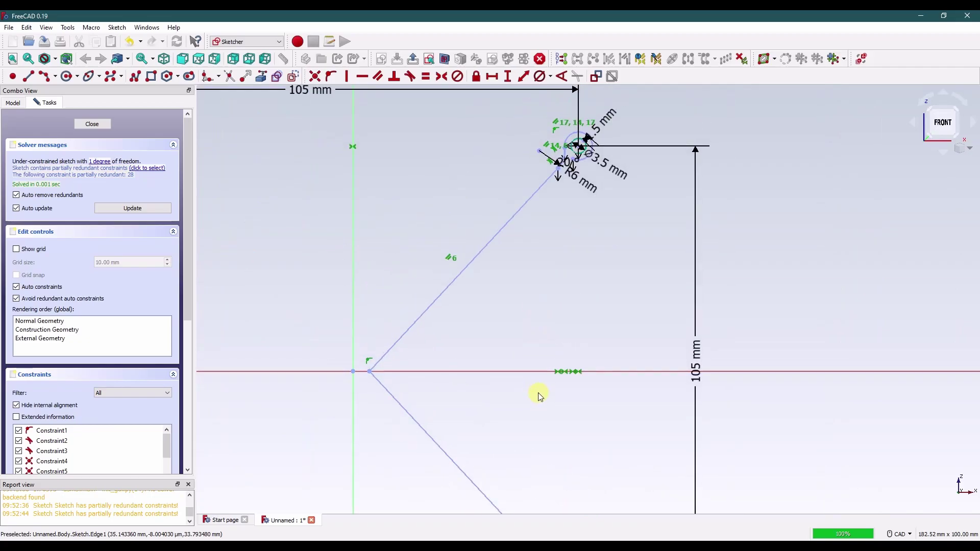
{"action": "scroll", "coordinate": [399, 328], "scroll_direction": "up", "scroll_amount": 3}
{"action": "scroll", "coordinate": [378, 326], "scroll_direction": "up", "scroll_amount": 1}
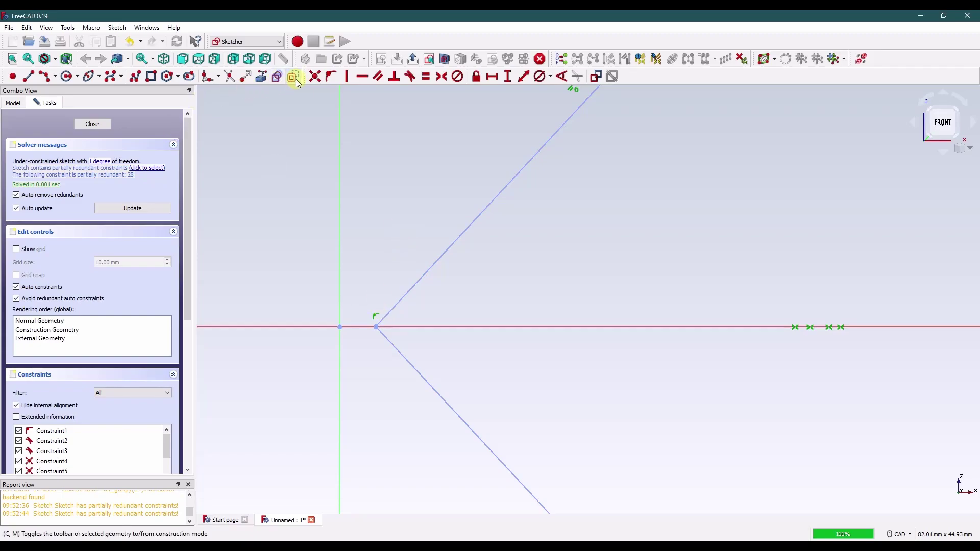
{"action": "left_click", "coordinate": [219, 77]}
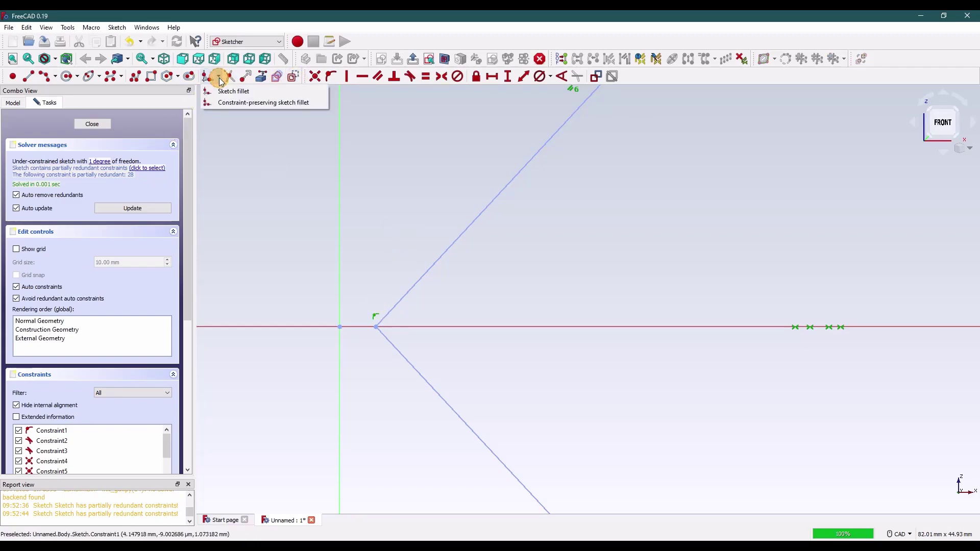
{"action": "left_click", "coordinate": [225, 103]}
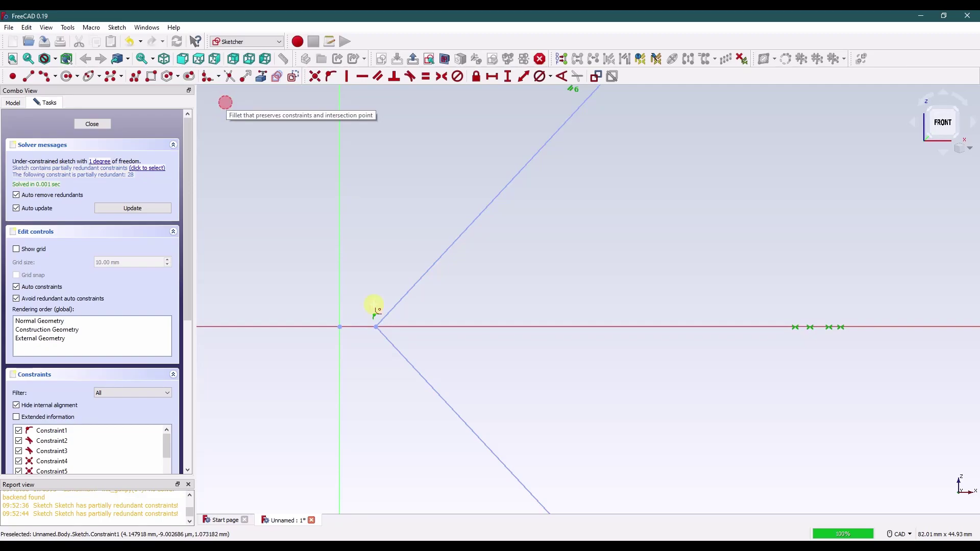
{"action": "left_click", "coordinate": [390, 346]}
{"action": "left_click", "coordinate": [396, 314]}
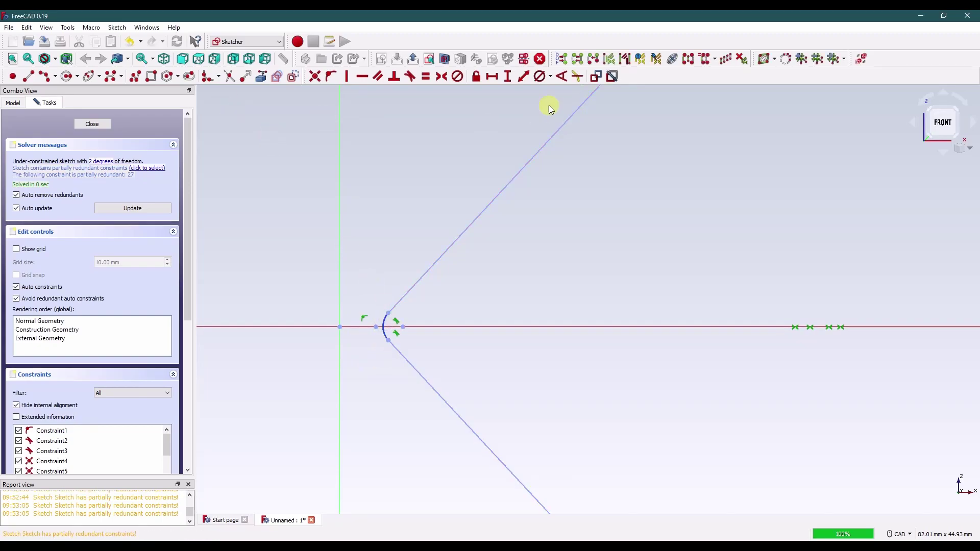
Constrain the corner fillet's radius to 6 mm and move its label clear of the axis
{"action": "left_click", "coordinate": [552, 77]}
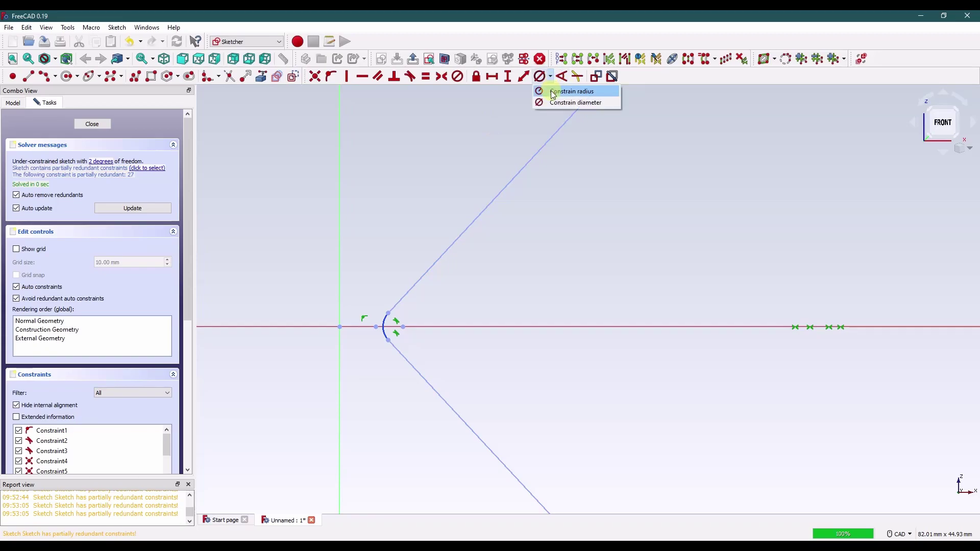
{"action": "left_click", "coordinate": [550, 91]}
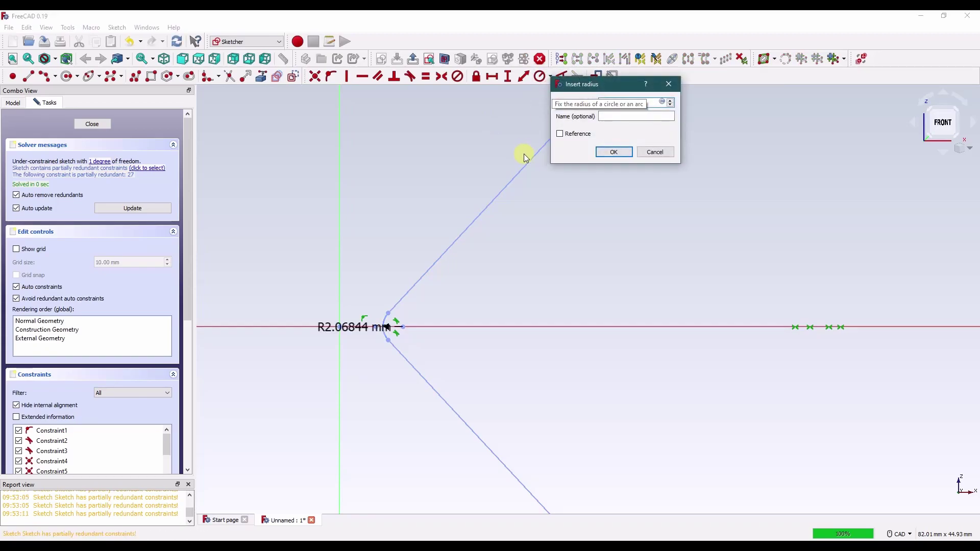
{"action": "type", "text": "6"}
{"action": "left_click", "coordinate": [614, 152]}
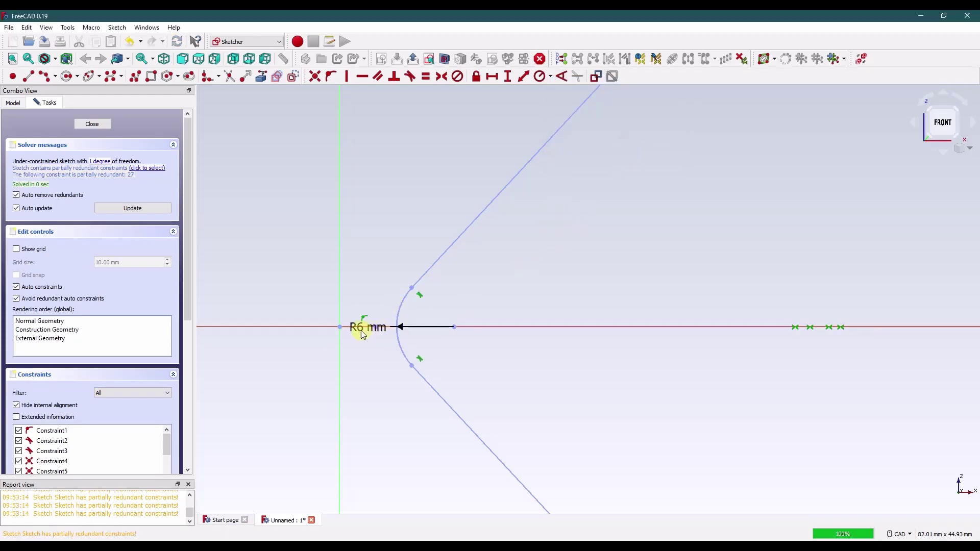
{"action": "left_click_drag", "start_coordinate": [360, 330], "coordinate": [535, 278]}
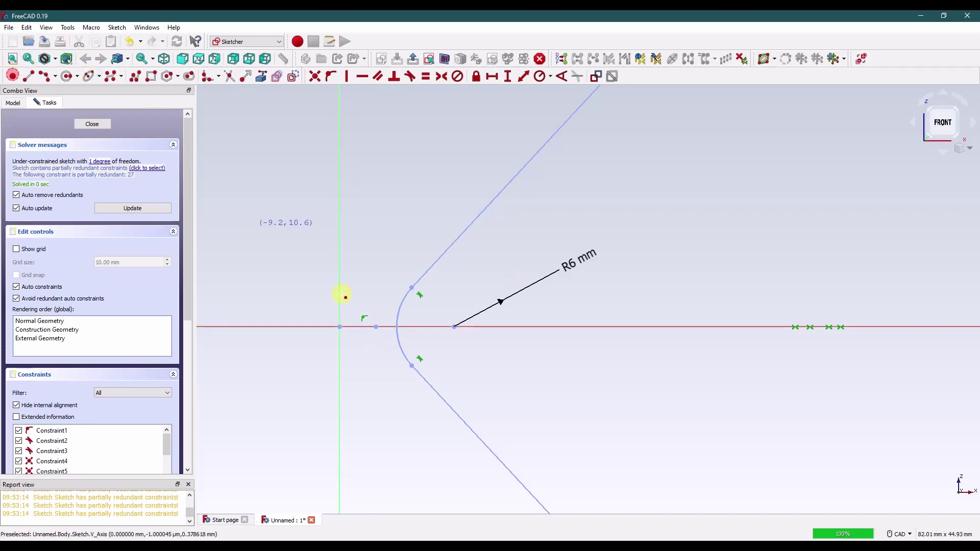
Place a point on the corner fillet arc and constrain it onto the horizontal axis
{"action": "left_click", "coordinate": [398, 326]}
{"action": "key", "text": "Escape"}
{"action": "left_click", "coordinate": [397, 325]}
{"action": "left_click", "coordinate": [382, 327]}
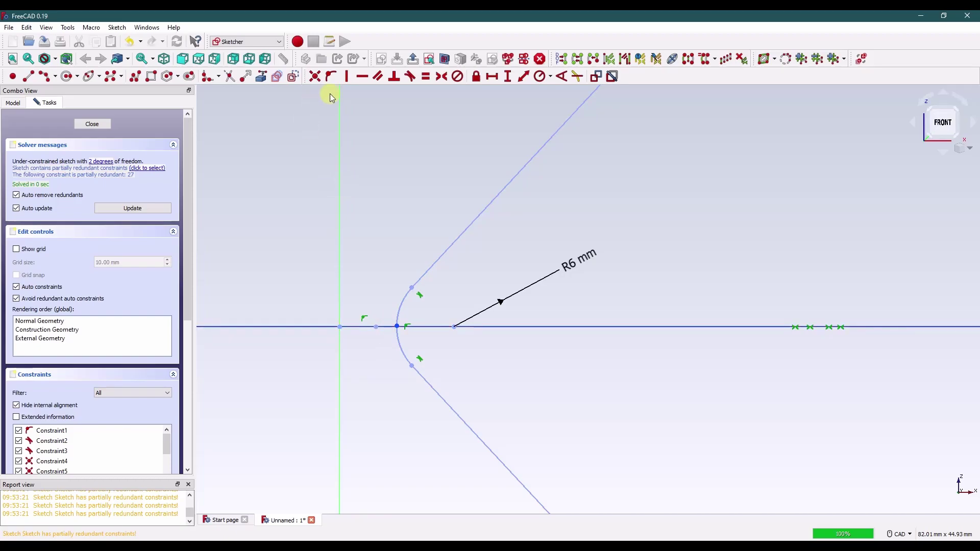
{"action": "left_click", "coordinate": [330, 77]}
Constrain the horizontal distance between the point on the fillet arc and the vertical axis to 8 mm
{"action": "left_click", "coordinate": [396, 327]}
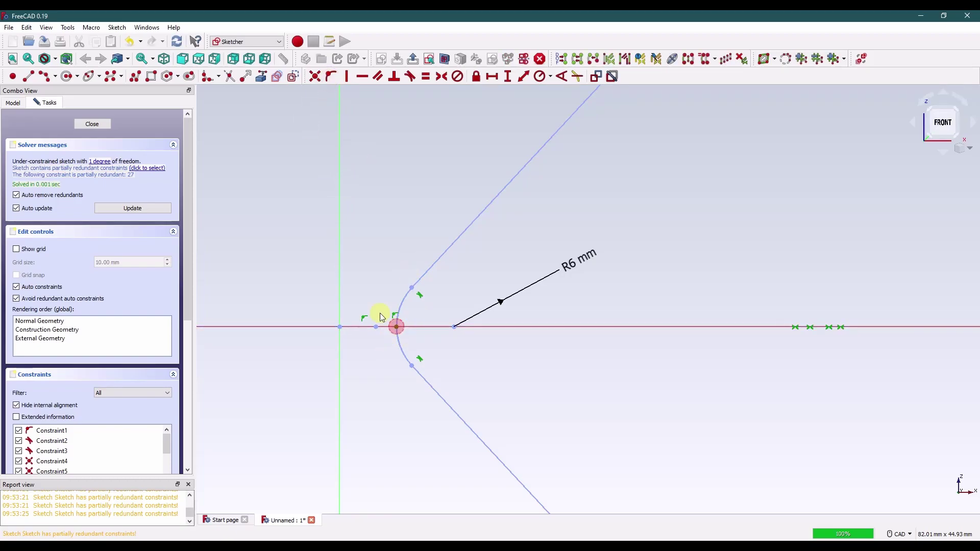
{"action": "left_click", "coordinate": [339, 278]}
{"action": "left_click", "coordinate": [492, 77]}
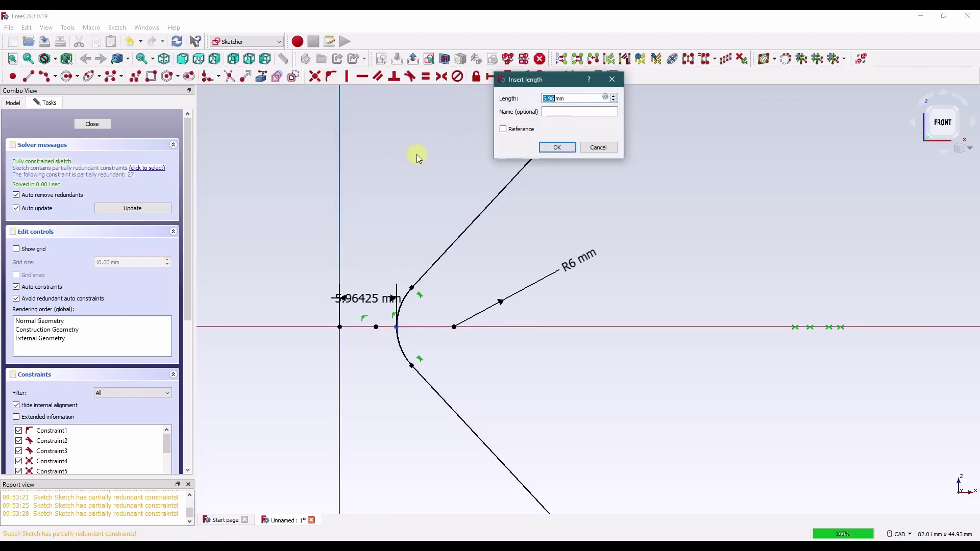
{"action": "type", "text": "8"}
{"action": "key", "text": "Return"}
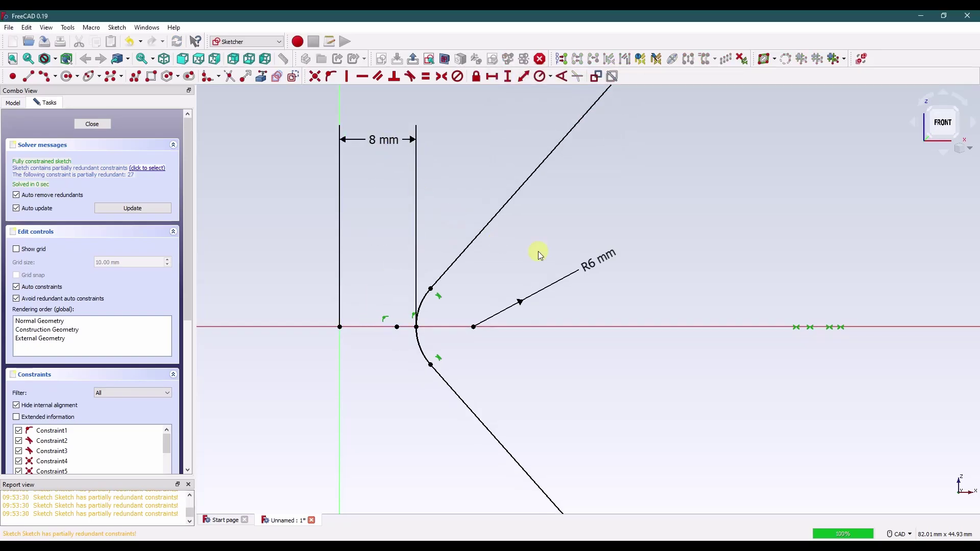
Close the completed arm sketch and switch to the isometric view
{"action": "scroll", "coordinate": [538, 251], "scroll_direction": "down", "scroll_amount": 5}
{"action": "middle_click_drag", "start_coordinate": [574, 245], "coordinate": [473, 282]}
{"action": "scroll", "coordinate": [531, 185], "scroll_direction": "up", "scroll_amount": 3}
{"action": "middle_click_drag", "start_coordinate": [515, 214], "coordinate": [576, 183]}
{"action": "scroll", "coordinate": [488, 246], "scroll_direction": "down", "scroll_amount": 1}
{"action": "middle_click_drag", "start_coordinate": [489, 246], "coordinate": [518, 274]}
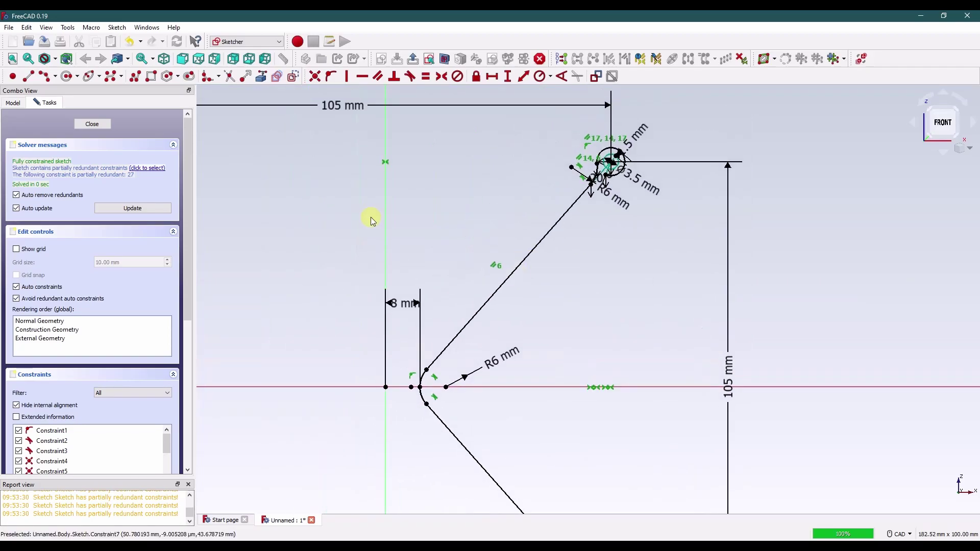
{"action": "left_click", "coordinate": [91, 125]}
{"action": "left_click", "coordinate": [973, 150]}
{"action": "left_click", "coordinate": [952, 179]}
Start a new sketch on the XY base plane
{"action": "left_click", "coordinate": [14, 102]}
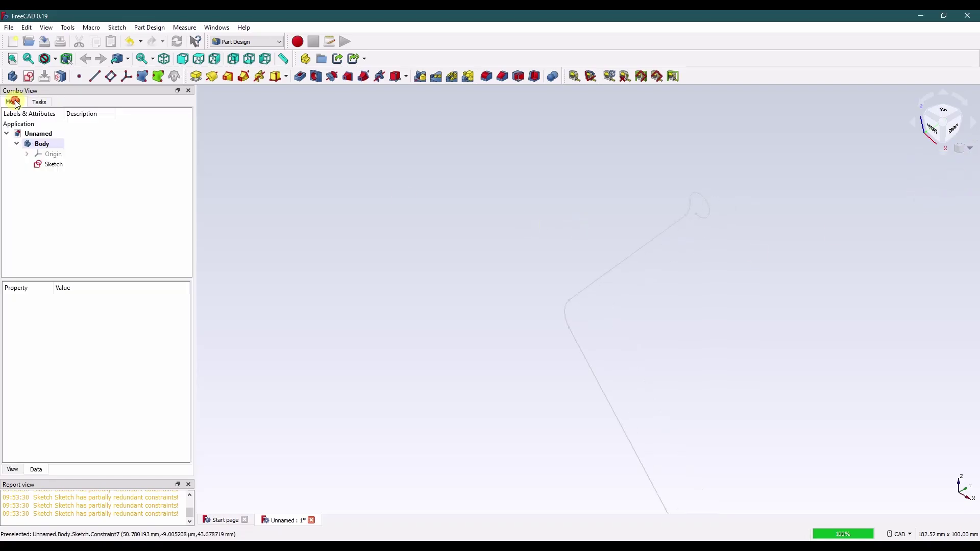
{"action": "mouse_move", "coordinate": [429, 246]}
{"action": "middle_mouse_down"}
{"action": "mouse_move", "coordinate": [393, 197]}
{"action": "mouse_move", "coordinate": [381, 217]}
{"action": "middle_mouse_up"}
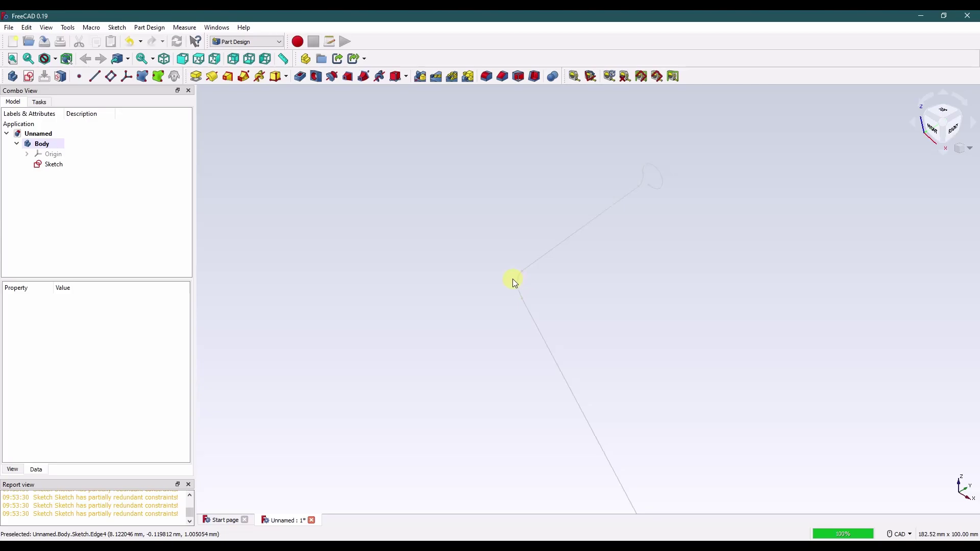
{"action": "left_click", "coordinate": [32, 78]}
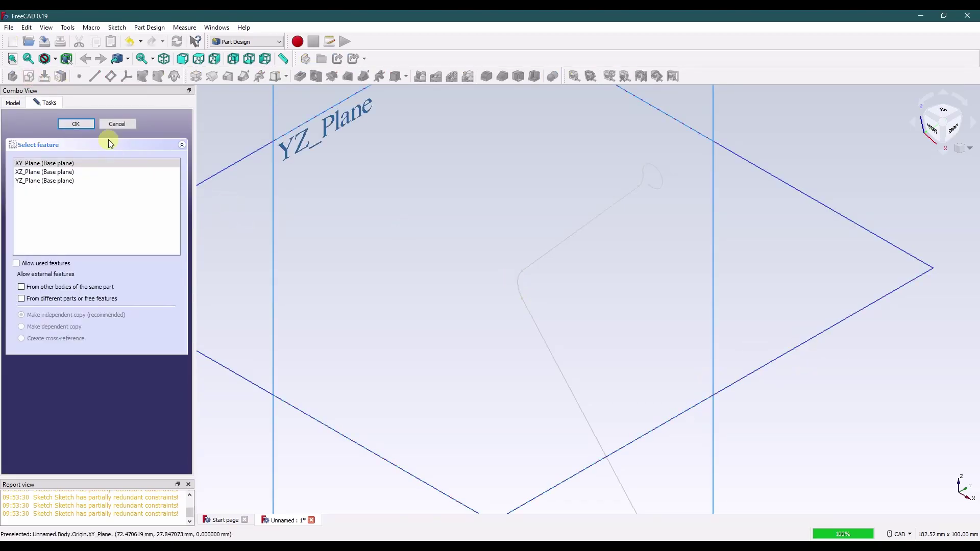
{"action": "left_click", "coordinate": [77, 124]}
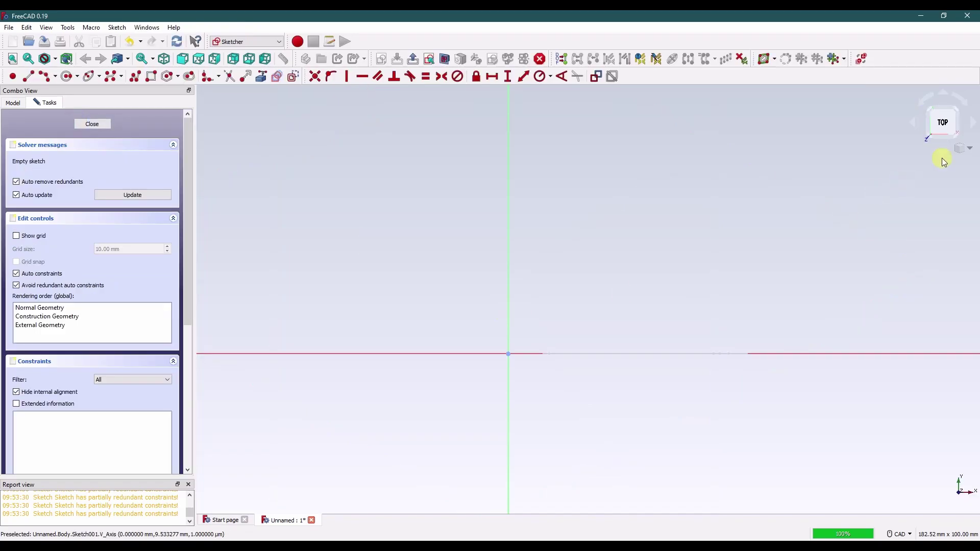
Sketch a rectangle about 2 by 1 mm below the horizontal axis, its upper edge on the axis about 7 mm from the origin
{"action": "scroll", "coordinate": [568, 375], "scroll_direction": "up", "scroll_amount": 7}
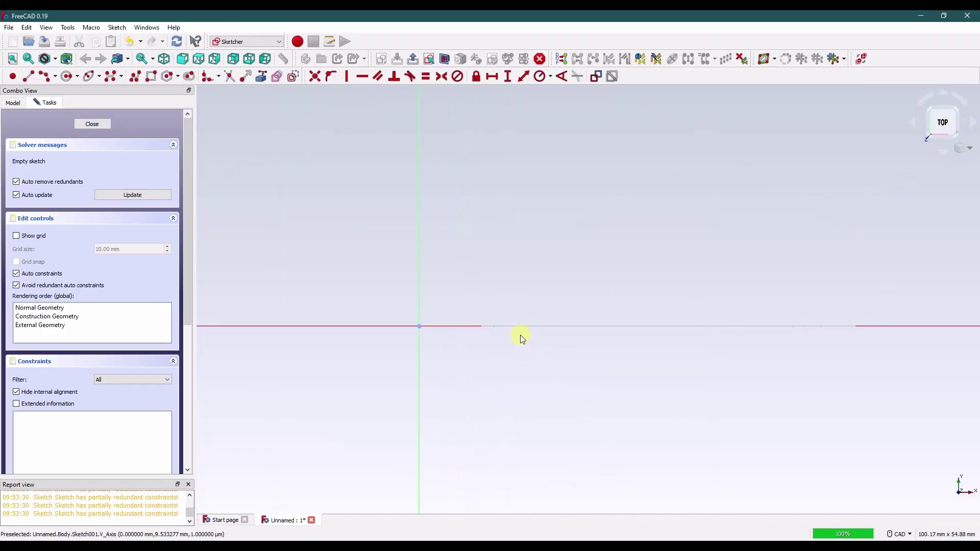
{"action": "middle_click_drag", "start_coordinate": [493, 346], "coordinate": [493, 316]}
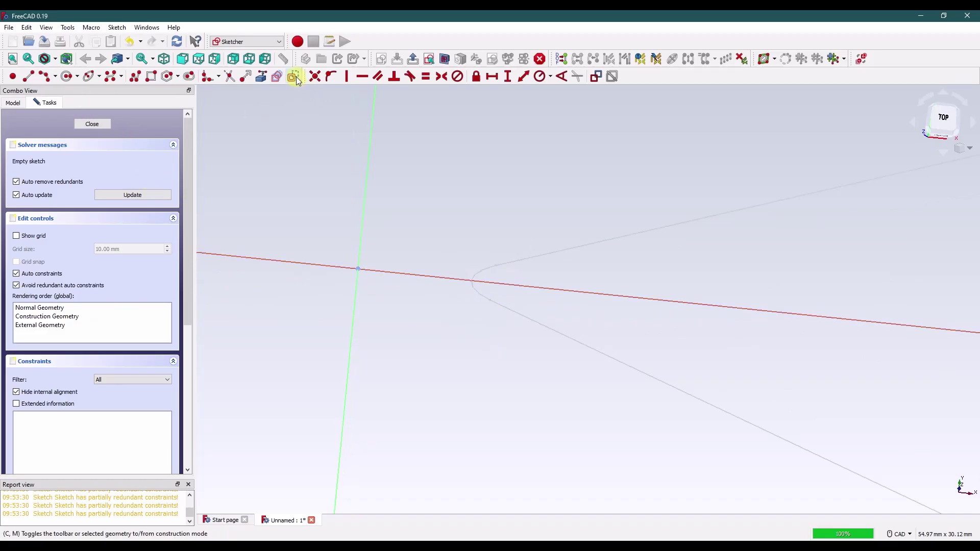
{"action": "left_click", "coordinate": [151, 77]}
{"action": "left_click", "coordinate": [940, 121]}
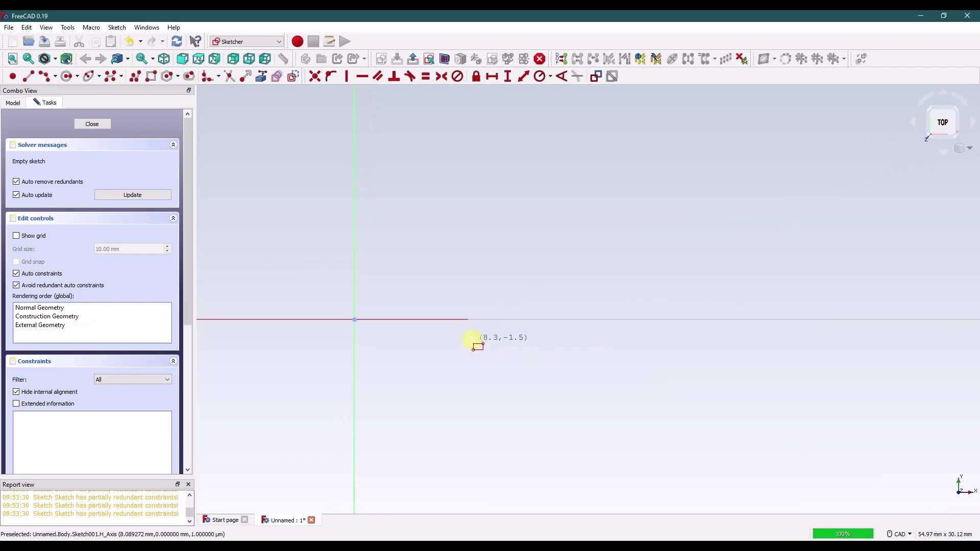
{"action": "scroll", "coordinate": [480, 332], "scroll_direction": "up", "scroll_amount": 1}
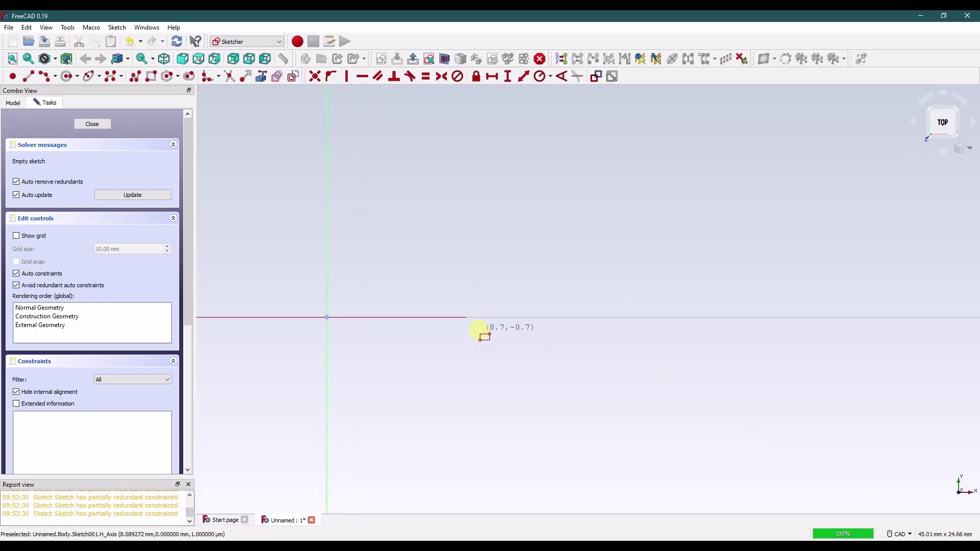
{"action": "left_click", "coordinate": [450, 317]}
{"action": "left_click", "coordinate": [485, 334]}
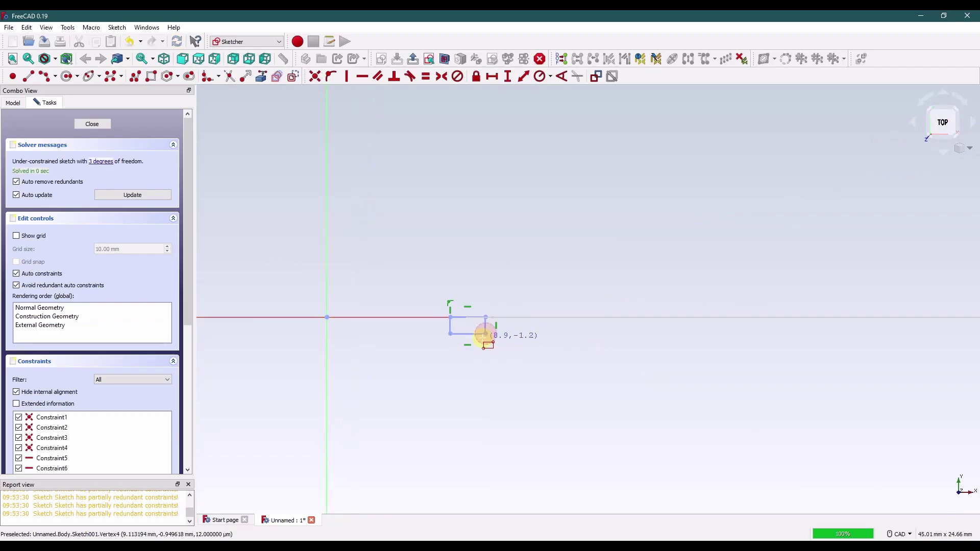
Draw a circle of about 1 mm radius centred on the rectangle's lower edge and reaching its left side
{"action": "left_click", "coordinate": [66, 76]}
{"action": "left_click", "coordinate": [469, 333]}
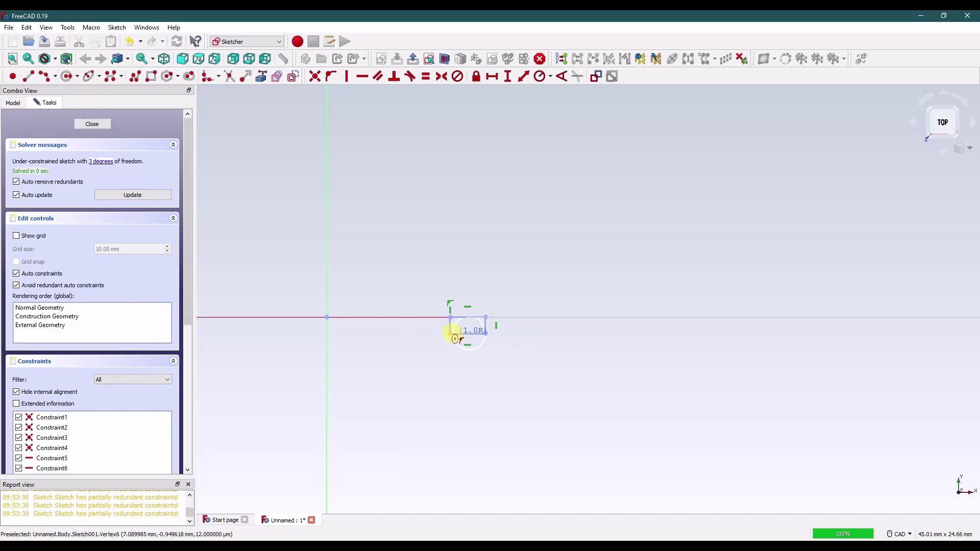
{"action": "left_click", "coordinate": [451, 335]}
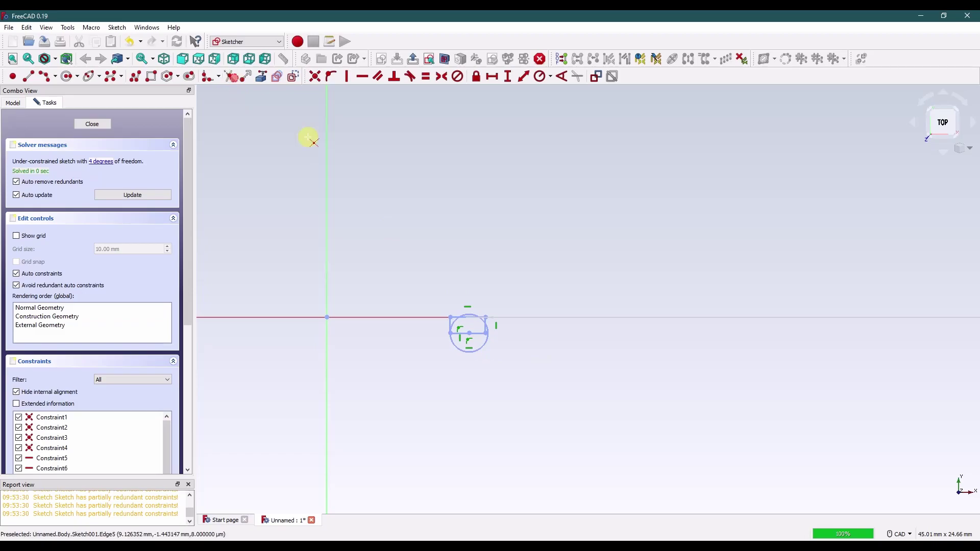
Trim away the circle's upper part inside the rectangle and shrink the remaining lower arc slightly
{"action": "scroll", "coordinate": [481, 322], "scroll_direction": "up", "scroll_amount": 4}
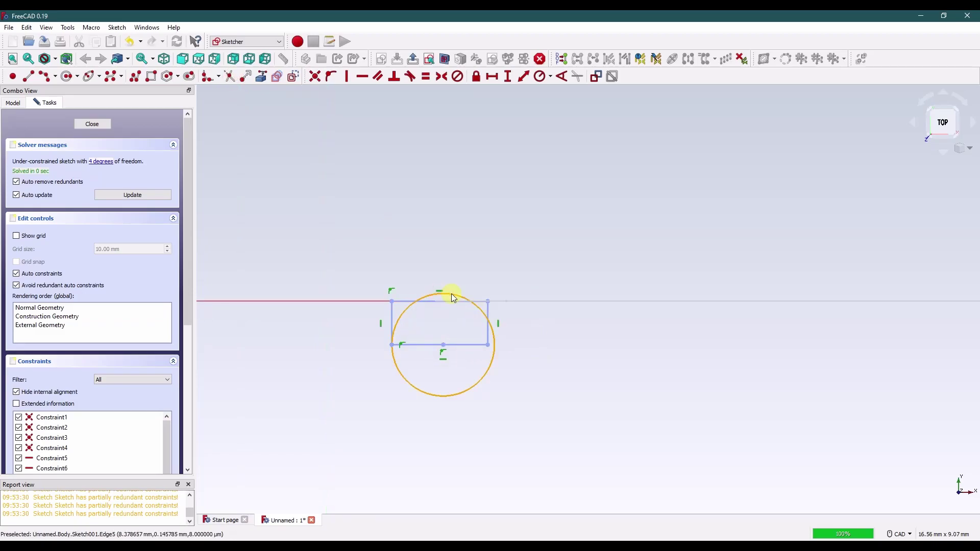
{"action": "left_click", "coordinate": [230, 76]}
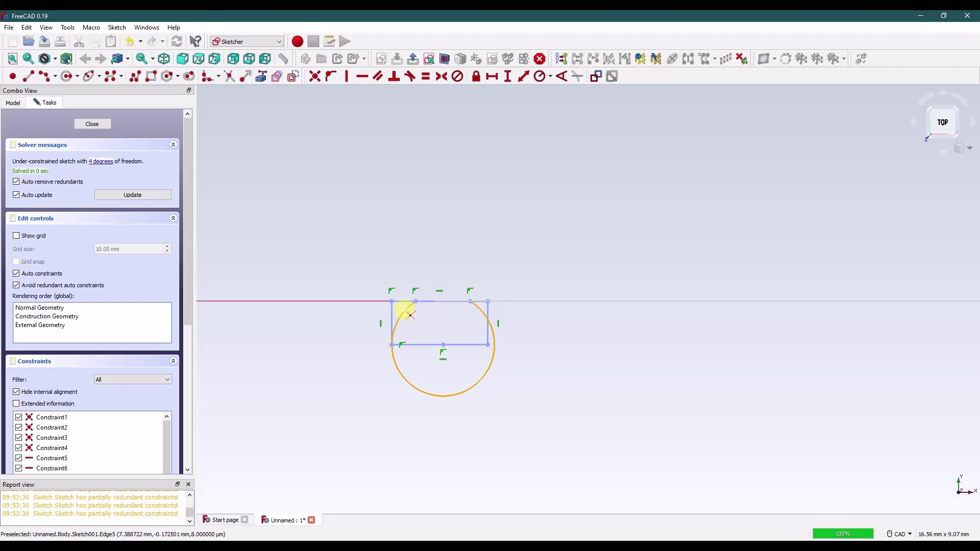
{"action": "left_click", "coordinate": [477, 309]}
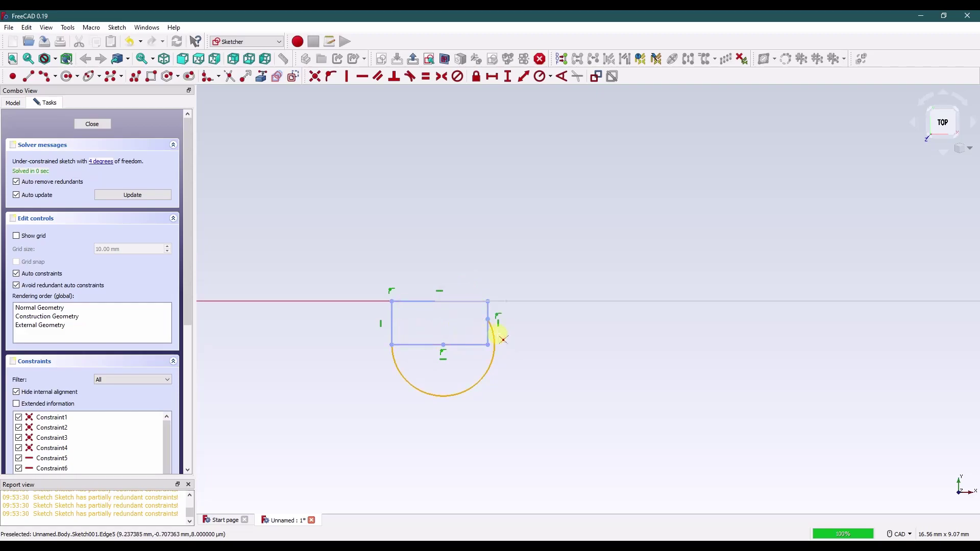
{"action": "left_click", "coordinate": [431, 305]}
{"action": "mouse_move", "coordinate": [487, 301]}
{"action": "left_mouse_down"}
{"action": "mouse_move", "coordinate": [455, 300]}
{"action": "mouse_move", "coordinate": [499, 303]}
{"action": "left_mouse_up"}
{"action": "mouse_move", "coordinate": [523, 327]}
{"action": "middle_mouse_down"}
{"action": "mouse_move", "coordinate": [528, 309]}
{"action": "mouse_move", "coordinate": [490, 192]}
{"action": "middle_mouse_up"}
{"action": "middle_click_drag", "start_coordinate": [416, 308], "coordinate": [414, 393]}
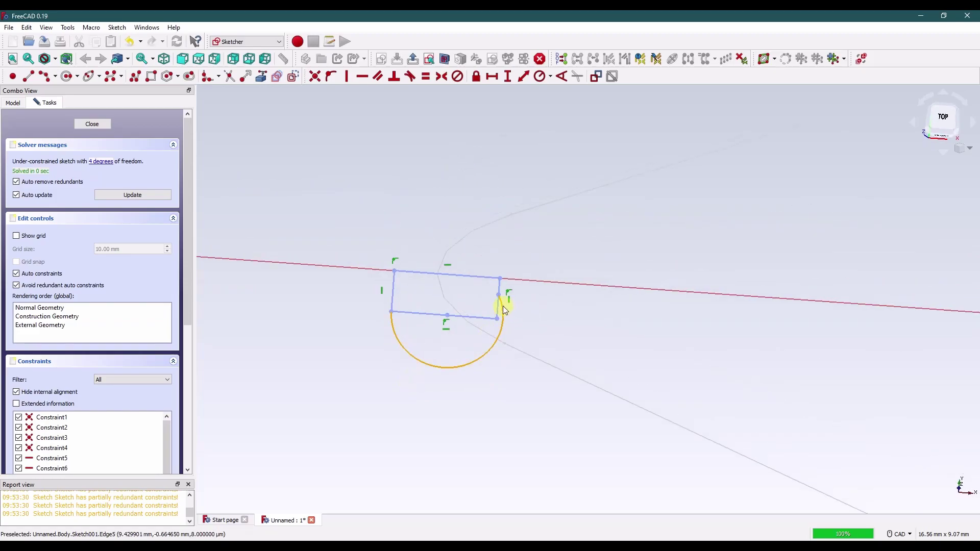
{"action": "left_click_drag", "start_coordinate": [504, 306], "coordinate": [494, 320]}
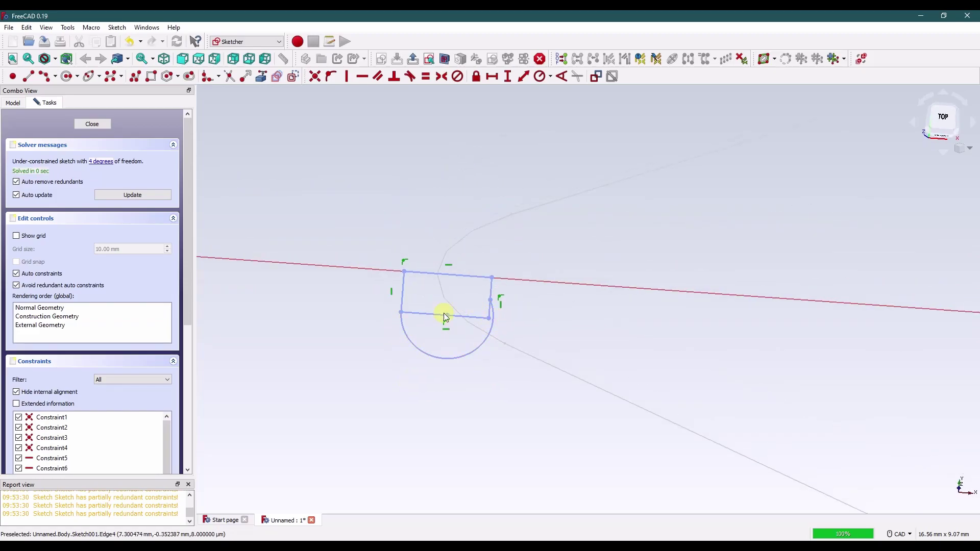
Delete the rectangle's lower edge, leaving the profile open above the arc
{"action": "left_click", "coordinate": [415, 315]}
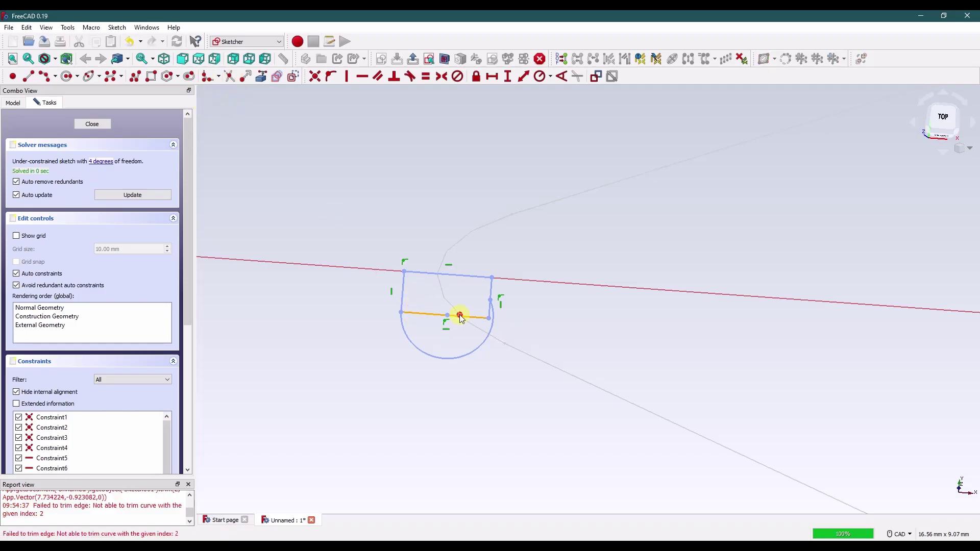
{"action": "left_click", "coordinate": [459, 315]}
{"action": "left_click", "coordinate": [420, 313]}
{"action": "key", "text": "Delete"}
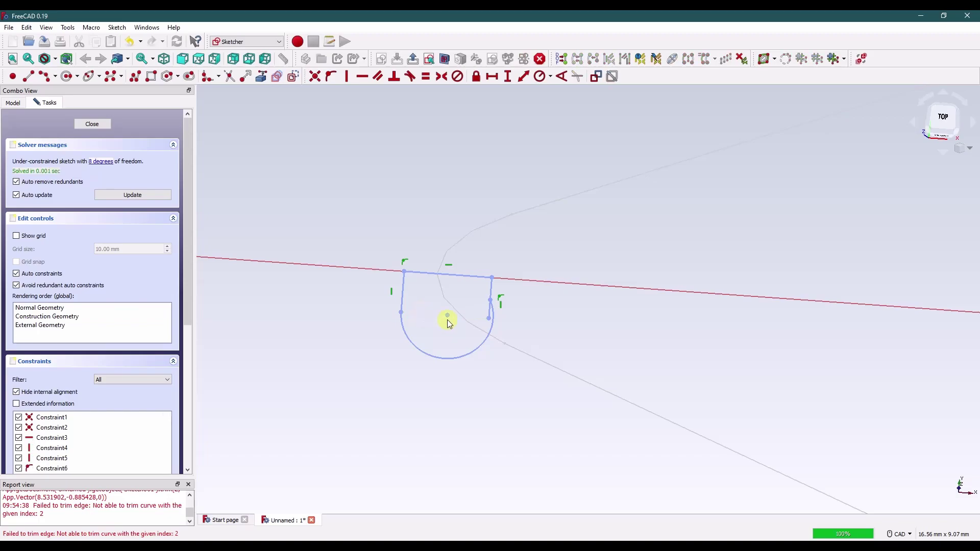
Make the arc's right end coincident with the lower end of the profile's right vertical line
{"action": "left_click", "coordinate": [489, 301]}
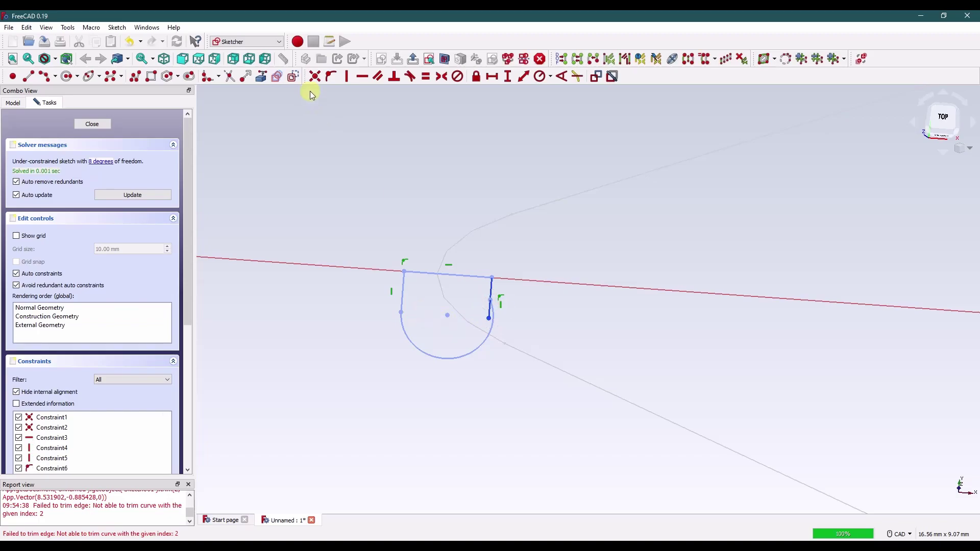
{"action": "left_click", "coordinate": [314, 76]}
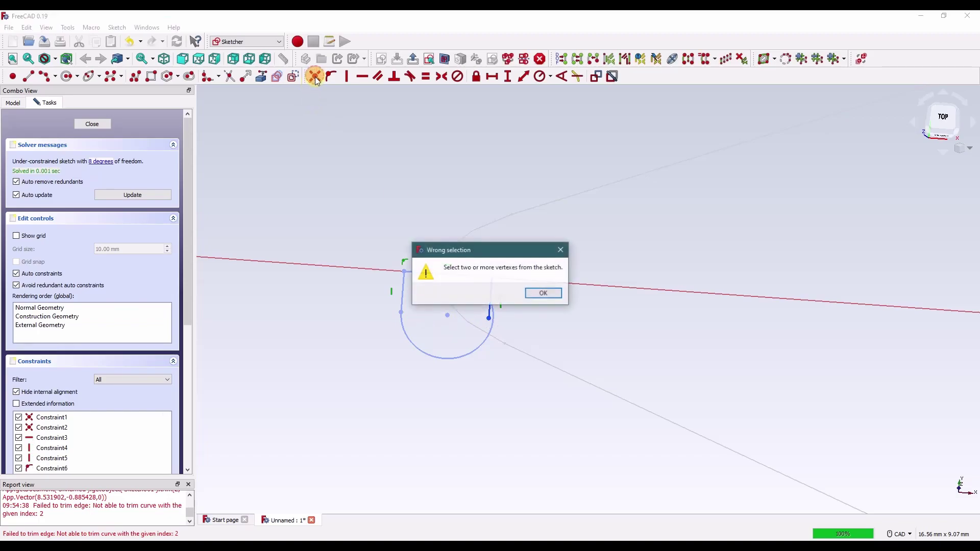
{"action": "left_click", "coordinate": [543, 293]}
{"action": "left_click", "coordinate": [477, 302]}
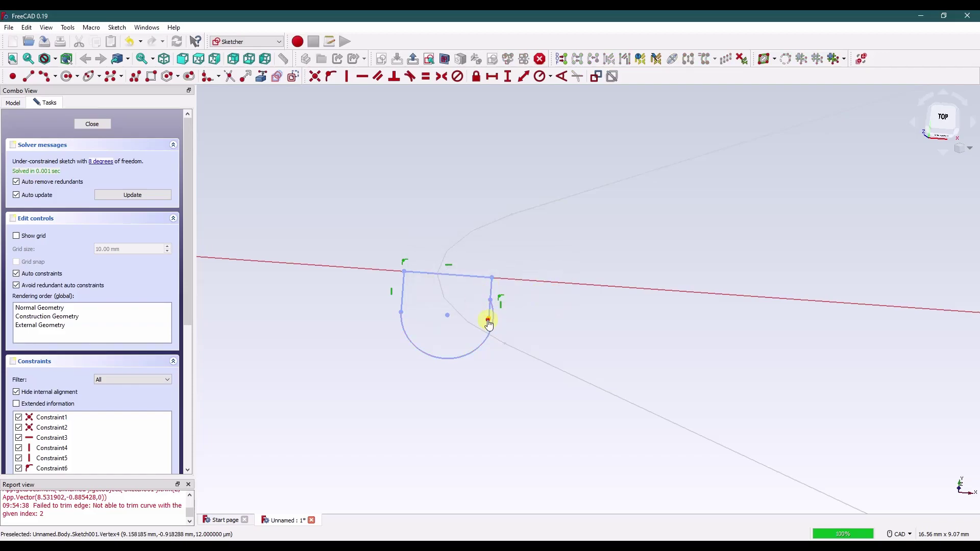
{"action": "left_click", "coordinate": [489, 321]}
{"action": "left_click", "coordinate": [491, 301]}
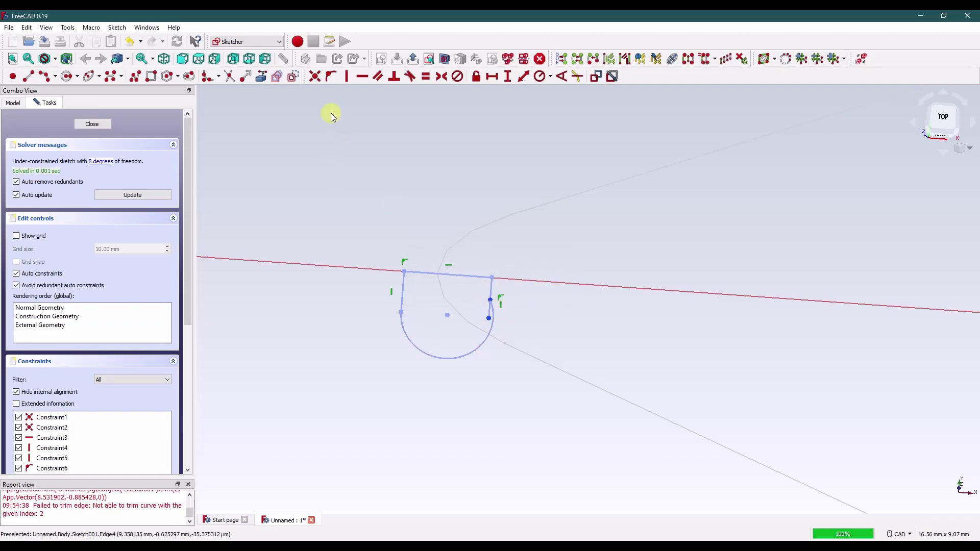
{"action": "left_click", "coordinate": [316, 76]}
Constrain the arc tangent to the profile's right vertical line and accept the constraint substitution
{"action": "left_click", "coordinate": [490, 290]}
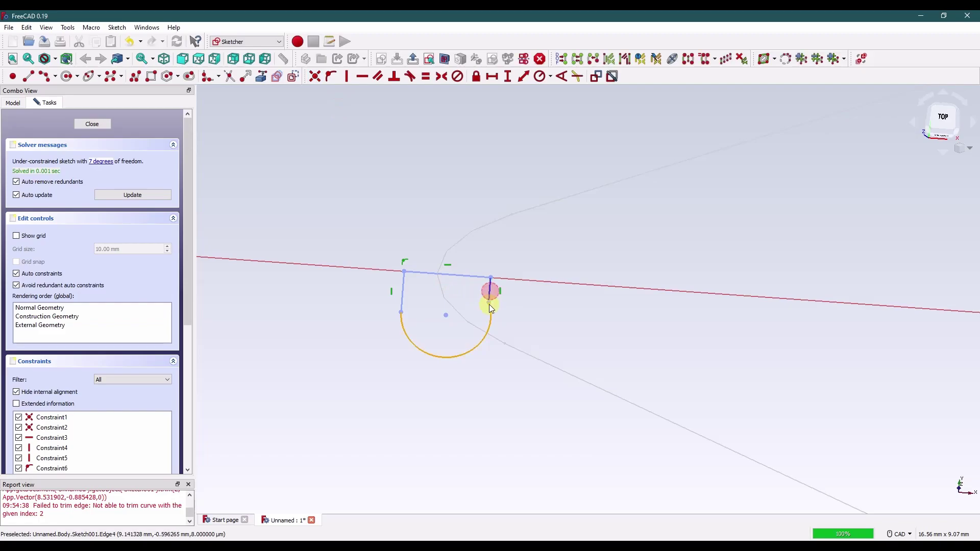
{"action": "left_click", "coordinate": [490, 311]}
{"action": "key", "text": "t"}
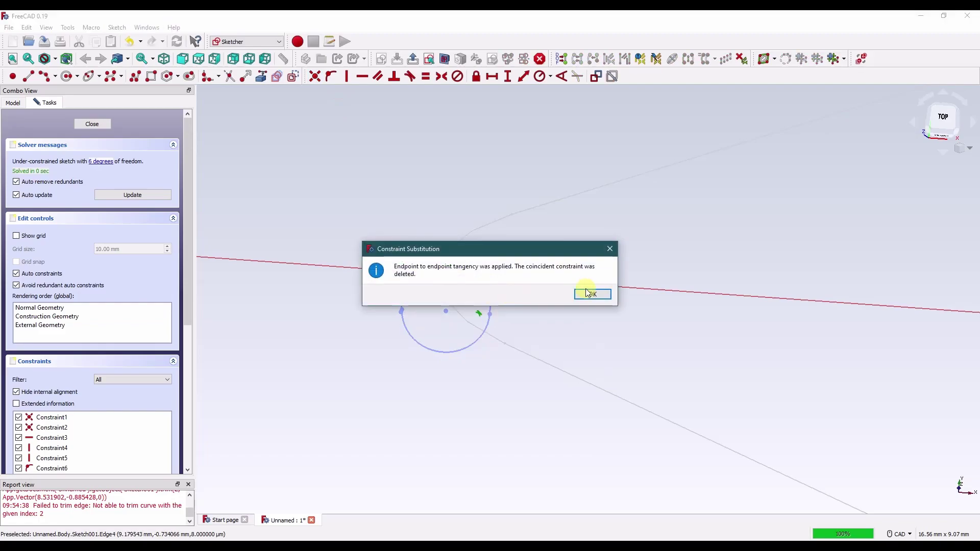
{"action": "left_click", "coordinate": [587, 292]}
Make the arc's left end coincident with the lower end of the profile's left vertical line
{"action": "scroll", "coordinate": [403, 323], "scroll_direction": "up", "scroll_amount": 10}
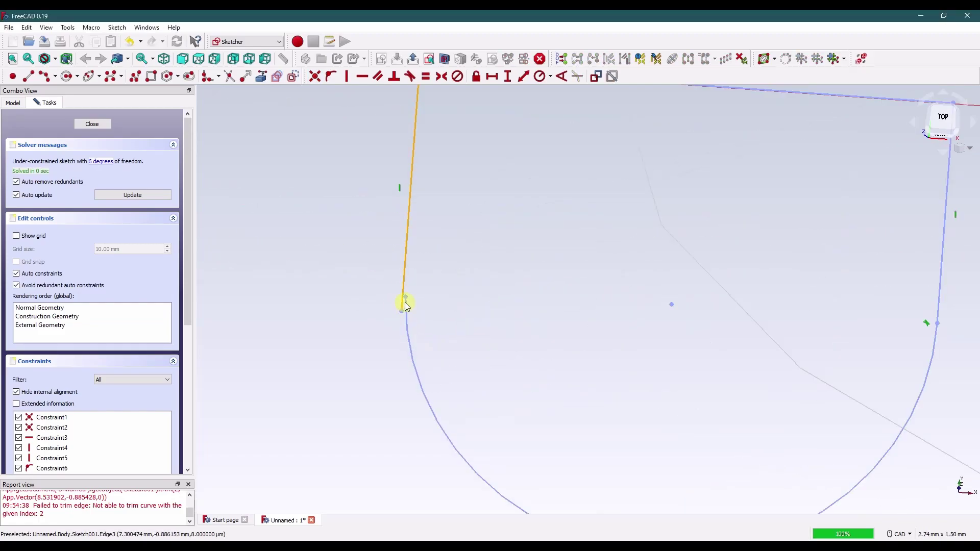
{"action": "left_click", "coordinate": [398, 322]}
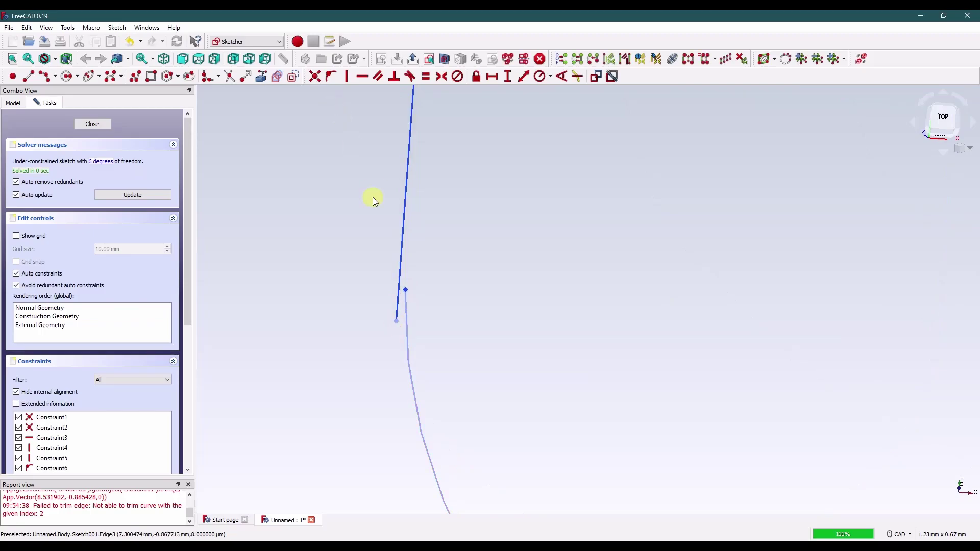
{"action": "left_click", "coordinate": [459, 220]}
{"action": "left_click", "coordinate": [406, 291]}
{"action": "left_click", "coordinate": [397, 321]}
{"action": "left_click", "coordinate": [330, 76]}
{"action": "left_click", "coordinate": [592, 294]}
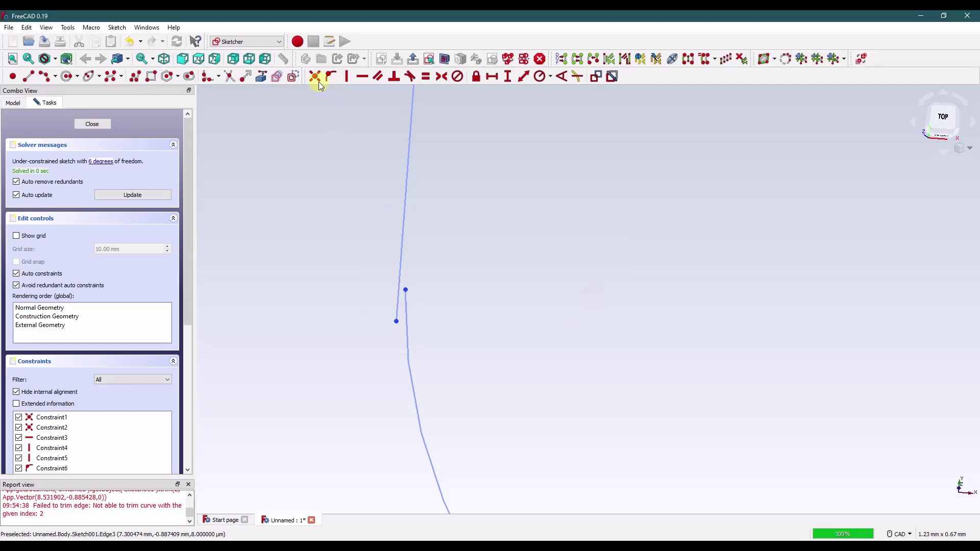
{"action": "left_click", "coordinate": [315, 77]}
Constrain the arc tangent to the profile's left vertical line and accept the constraint substitution
{"action": "left_click", "coordinate": [414, 299]}
{"action": "left_click", "coordinate": [407, 278]}
{"action": "key", "text": "t"}
{"action": "left_click", "coordinate": [592, 298]}
Constrain the horizontal distance between the arc's centre and the vertical axis to 8 mm
{"action": "scroll", "coordinate": [589, 294], "scroll_direction": "up", "scroll_amount": 3}
{"action": "scroll", "coordinate": [585, 292], "scroll_direction": "down", "scroll_amount": 11}
{"action": "middle_click_drag", "start_coordinate": [566, 289], "coordinate": [476, 294]}
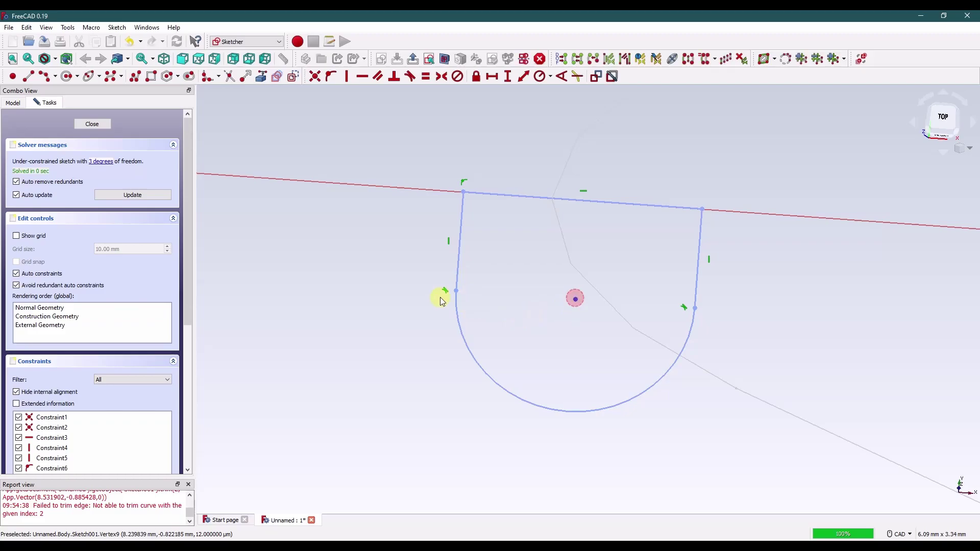
{"action": "scroll", "coordinate": [436, 297], "scroll_direction": "up", "scroll_amount": 5}
{"action": "scroll", "coordinate": [433, 295], "scroll_direction": "down", "scroll_amount": 10}
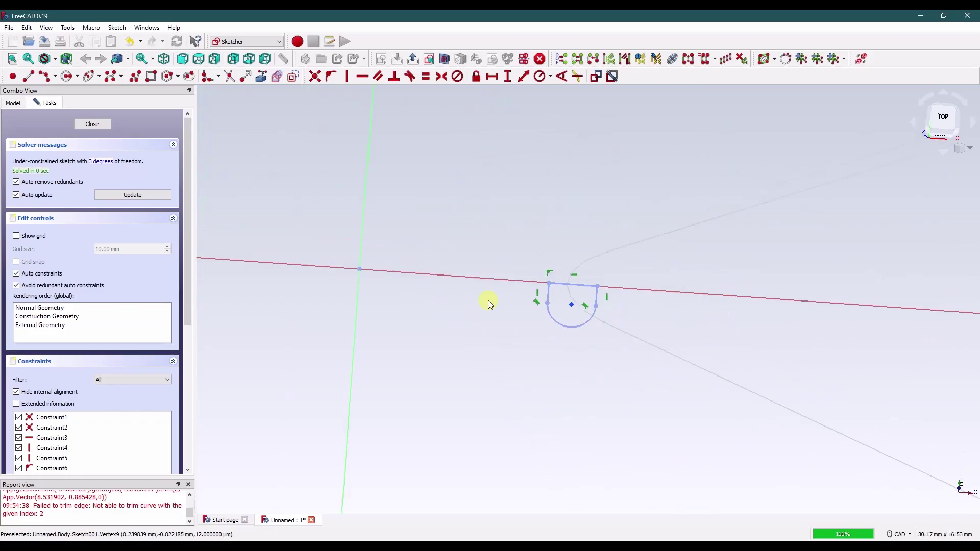
{"action": "left_click", "coordinate": [933, 131]}
{"action": "left_click", "coordinate": [399, 359]}
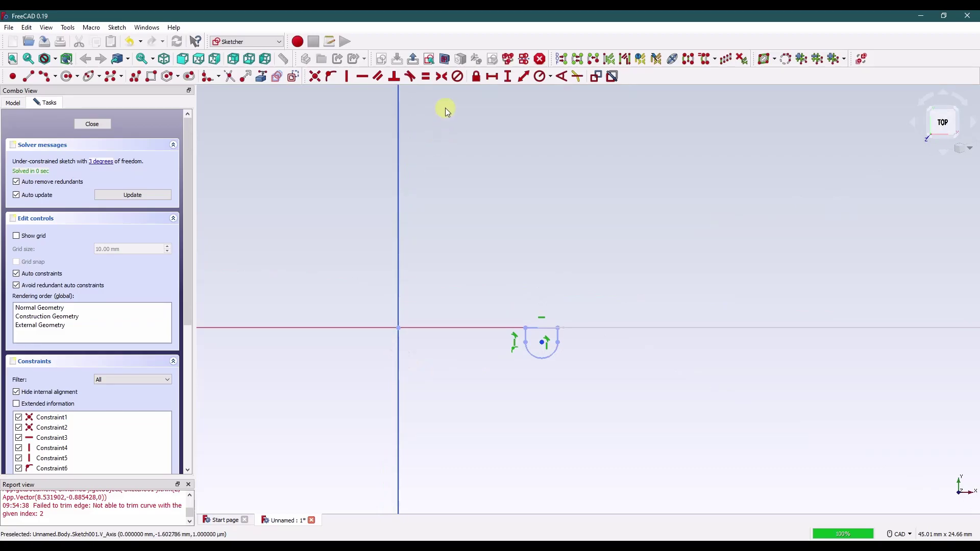
{"action": "left_click", "coordinate": [490, 76]}
{"action": "type", "text": "8"}
{"action": "key", "text": "Return"}
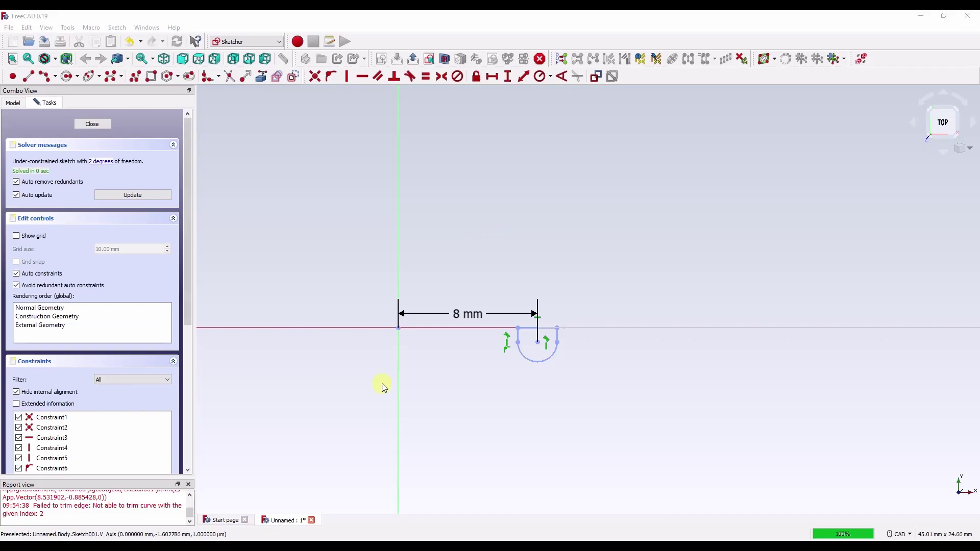
Constrain the diameter of the profile's lower arc to 3 mm
{"action": "left_click", "coordinate": [546, 384]}
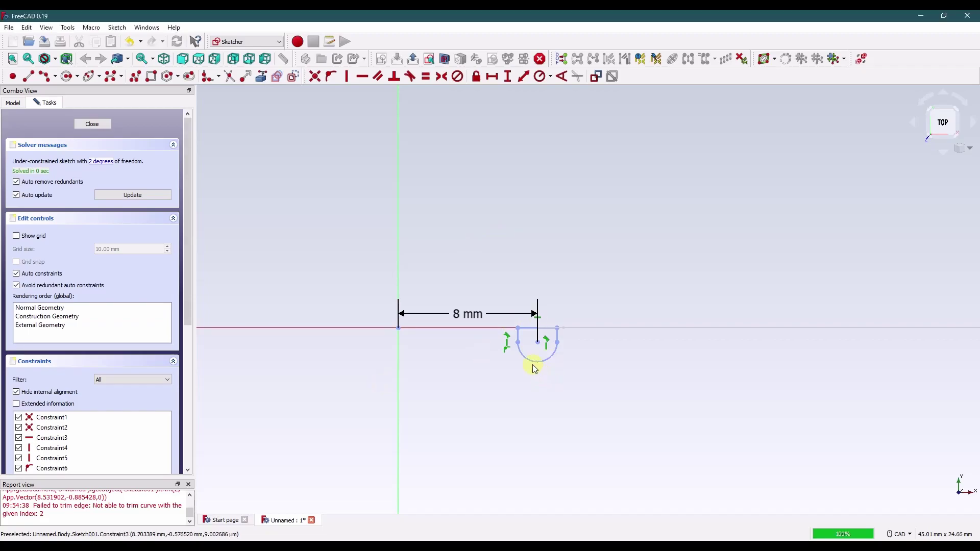
{"action": "left_click", "coordinate": [534, 367]}
{"action": "left_click", "coordinate": [552, 77]}
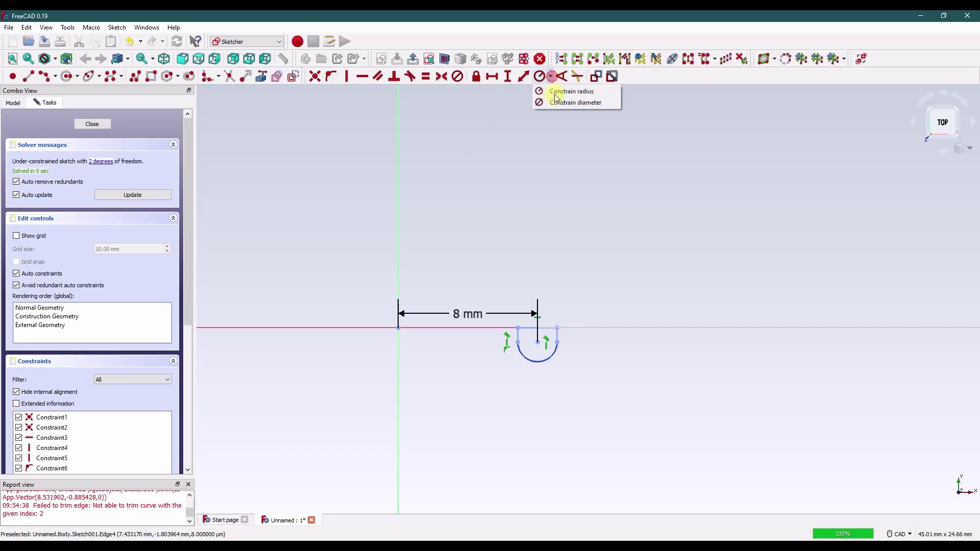
{"action": "left_click", "coordinate": [557, 103]}
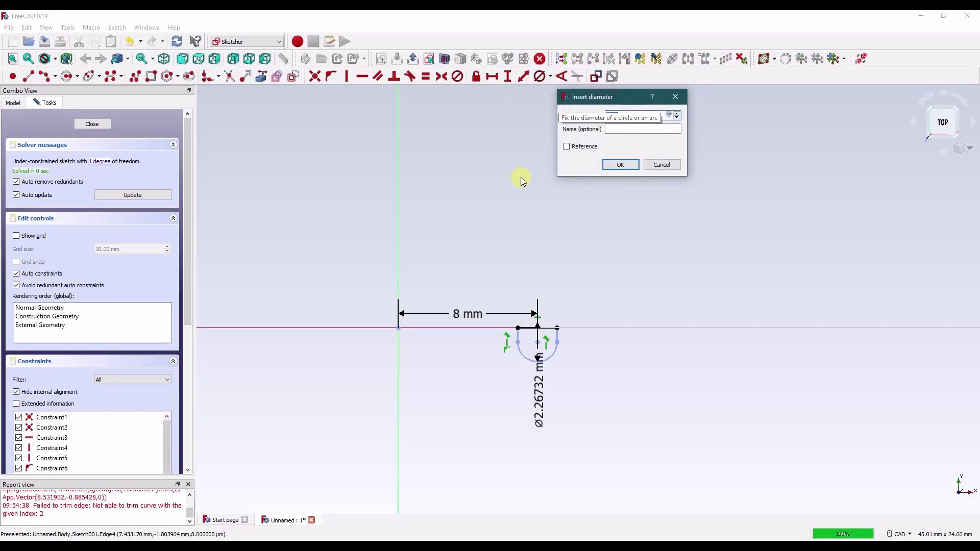
{"action": "type", "text": "3"}
{"action": "key", "text": "Return"}
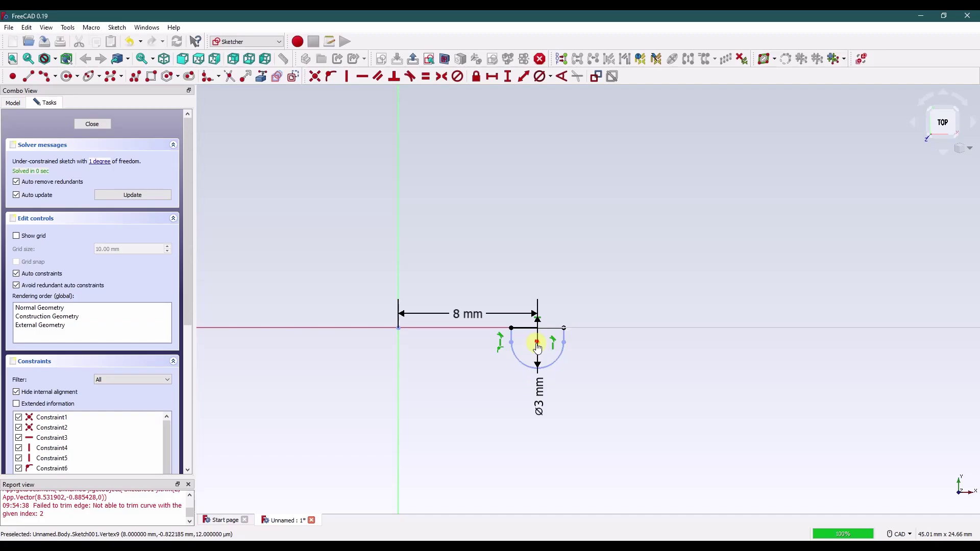
Lengthen the profile by pulling the arc's centre farther below the axis, and move the 8 mm dimension label higher above it
{"action": "left_click_drag", "start_coordinate": [543, 351], "coordinate": [543, 363]}
{"action": "left_click_drag", "start_coordinate": [469, 331], "coordinate": [472, 286]}
{"action": "left_click", "coordinate": [457, 307]}
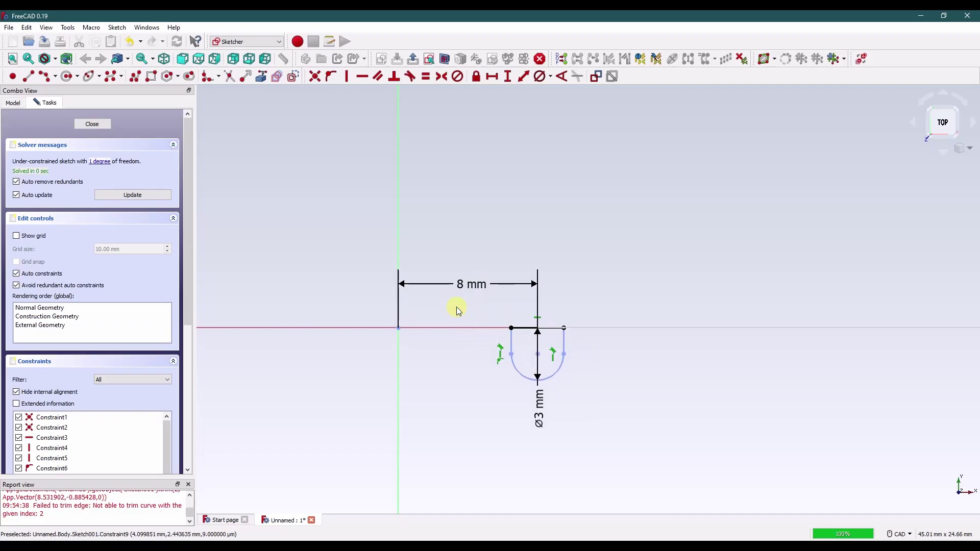
Constrain the vertical length of the profile's left line to 1.5 mm and move the dimension label clear of the profile
{"action": "left_click", "coordinate": [513, 345]}
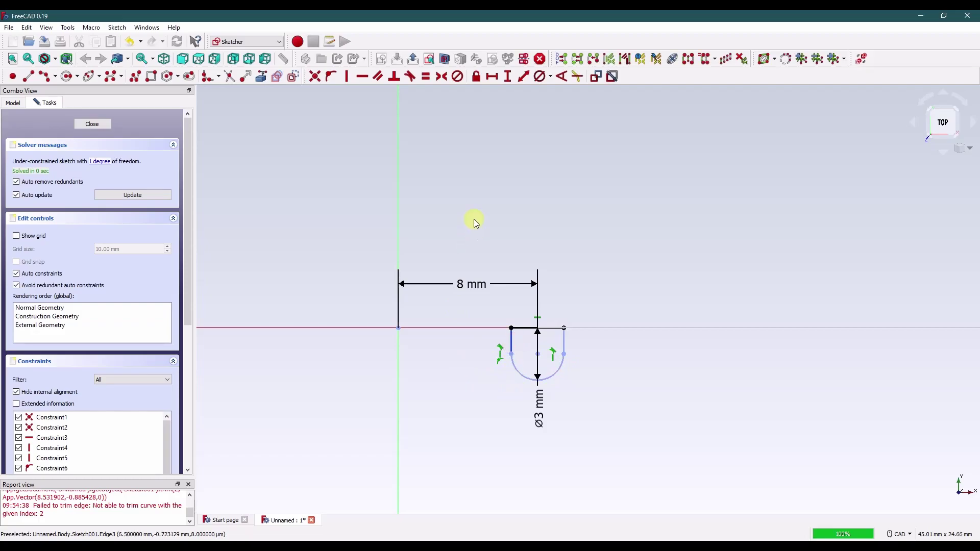
{"action": "left_click", "coordinate": [513, 77]}
{"action": "key", "text": "Return"}
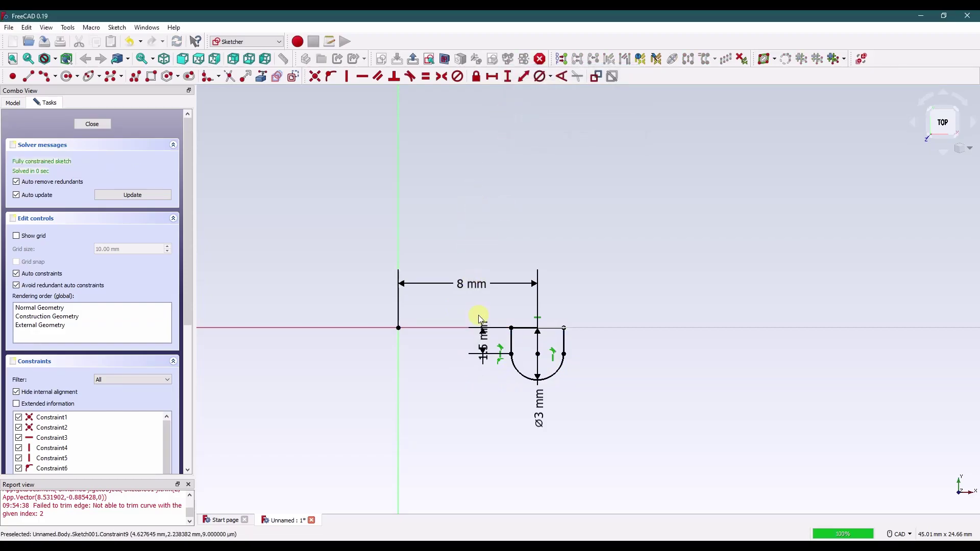
{"action": "left_click_drag", "start_coordinate": [483, 341], "coordinate": [450, 421]}
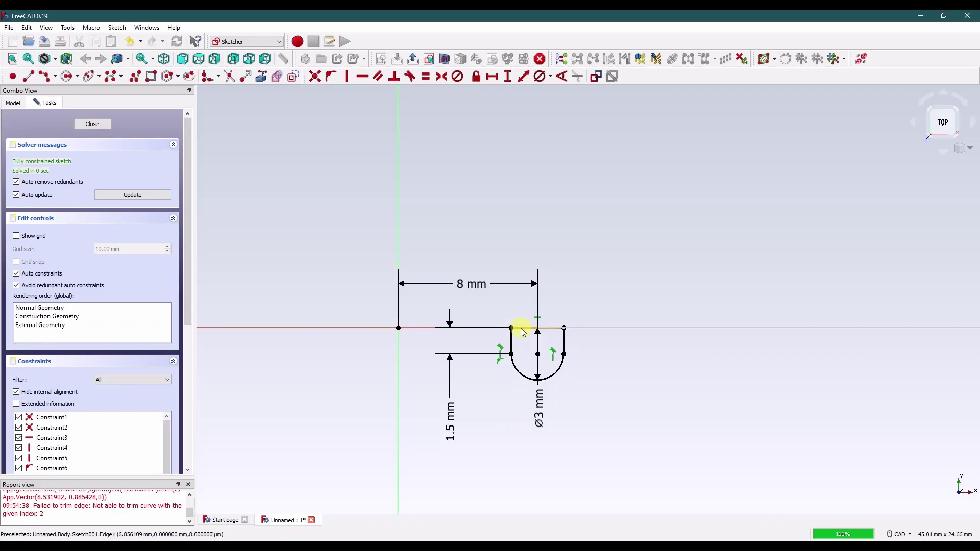
Move the 8 mm and 3 mm dimension labels farther from the profile and close the sketch
{"action": "left_click_drag", "start_coordinate": [470, 284], "coordinate": [469, 260]}
{"action": "left_click_drag", "start_coordinate": [546, 424], "coordinate": [605, 449]}
{"action": "left_click", "coordinate": [91, 134]}
{"action": "left_click", "coordinate": [420, 243]}
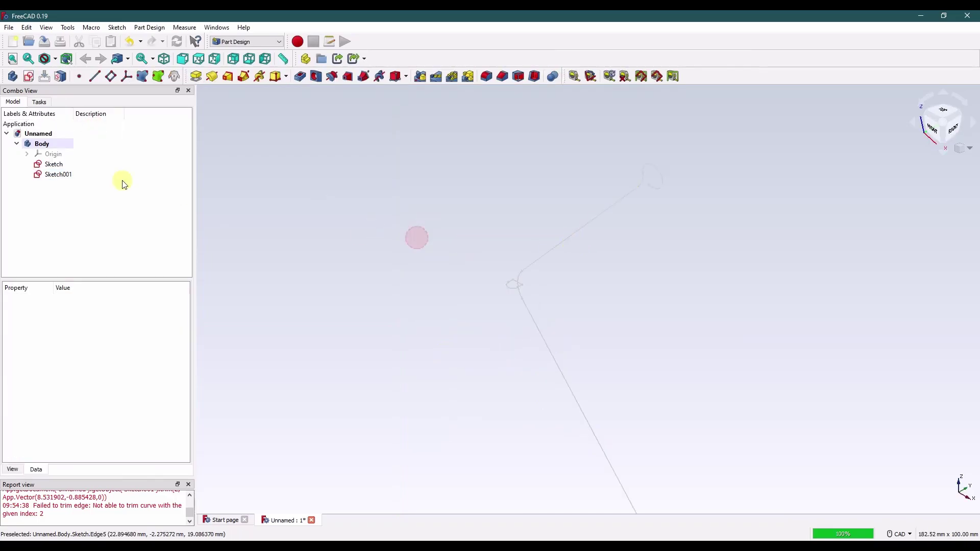
Sweep the U-shaped profile sketch along the arm path sketch with Additive Pipe, using the default transition and orientation
{"action": "left_click", "coordinate": [52, 174]}
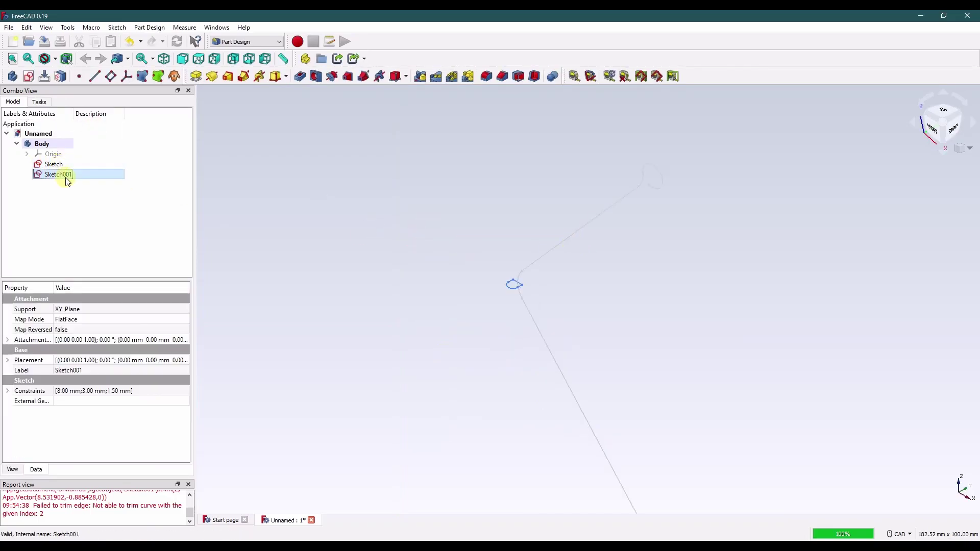
{"action": "left_click", "coordinate": [53, 164], "text": "ctrl"}
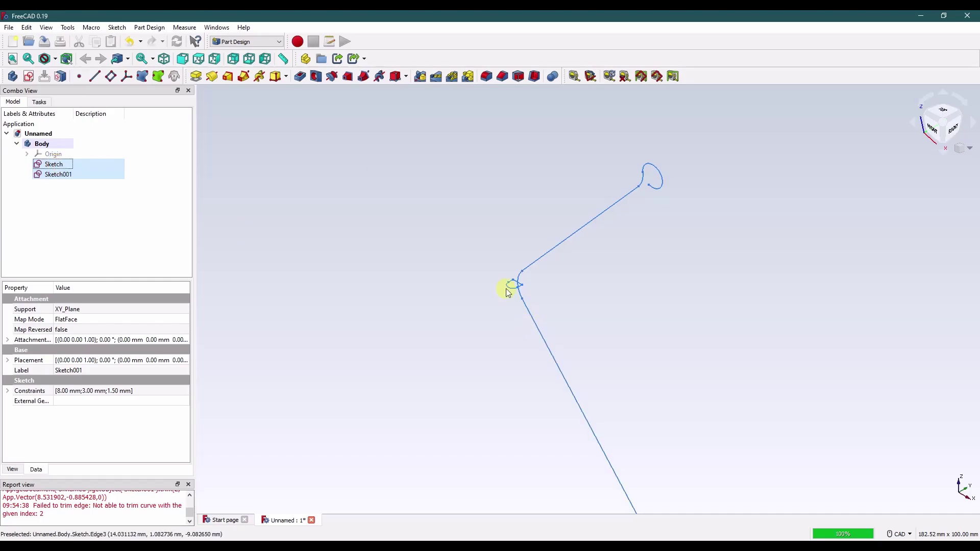
{"action": "left_click", "coordinate": [244, 77]}
{"action": "middle_click_drag", "start_coordinate": [356, 218], "coordinate": [631, 267]}
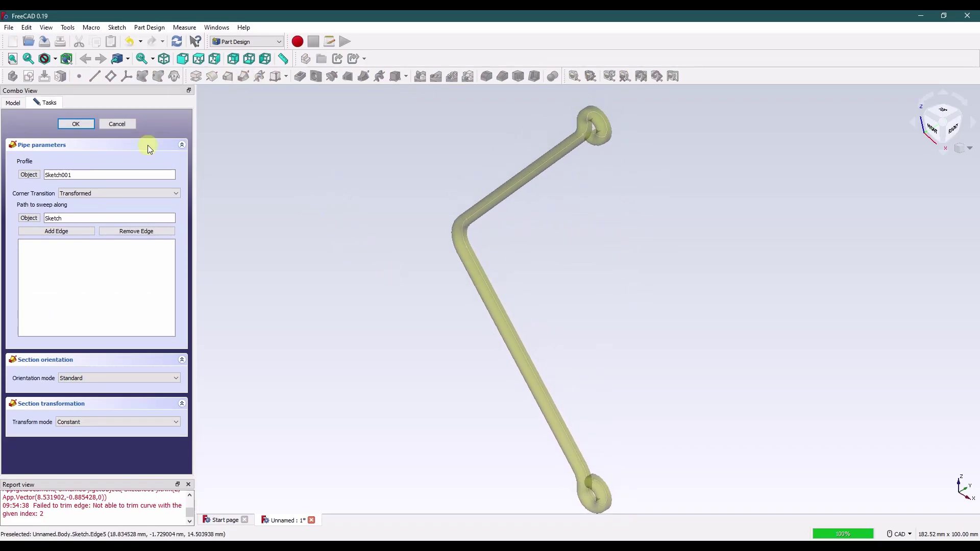
{"action": "left_click", "coordinate": [76, 124]}
Create a new sketch on the YZ plane of the body
{"action": "middle_click_drag", "start_coordinate": [282, 225], "coordinate": [282, 271]}
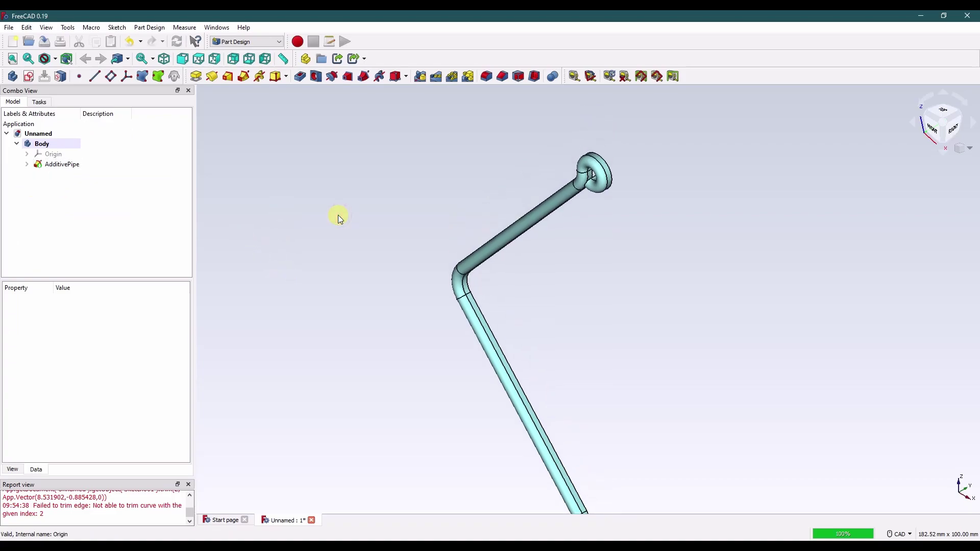
{"action": "scroll", "coordinate": [532, 301], "scroll_direction": "down", "scroll_amount": 4}
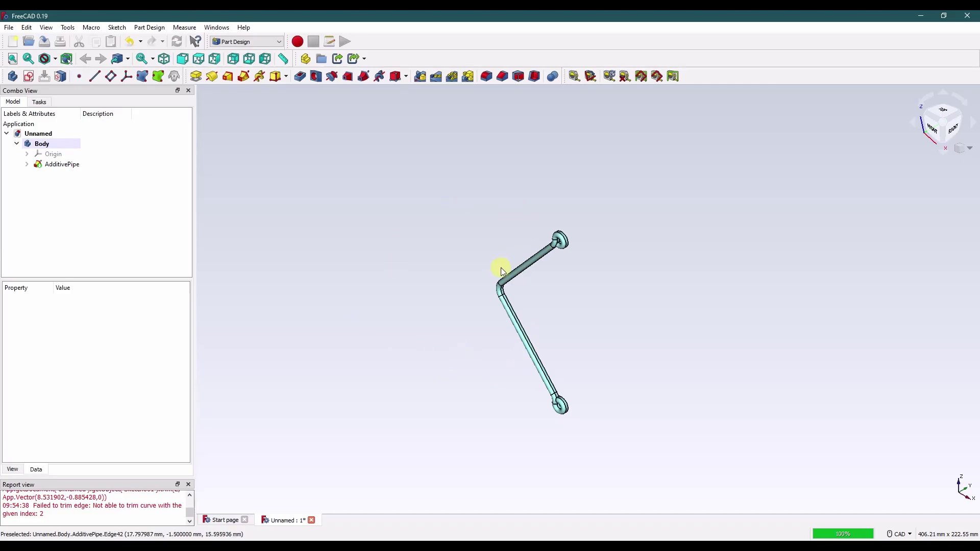
{"action": "left_click", "coordinate": [40, 102]}
{"action": "left_click", "coordinate": [29, 77]}
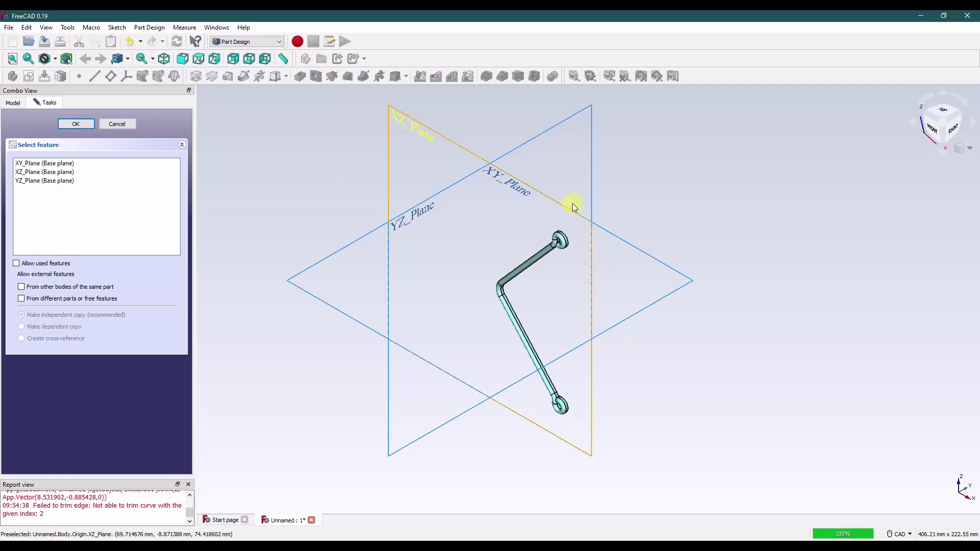
{"action": "left_click", "coordinate": [537, 139]}
{"action": "left_click", "coordinate": [77, 124]}
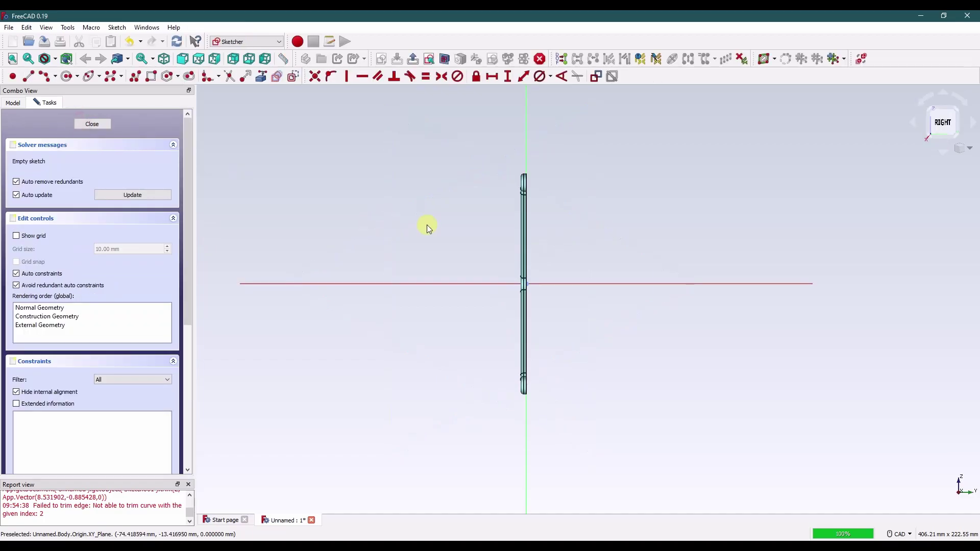
Hide the additive pipe and its path sketch so that only the sketch axes remain in view
{"action": "left_click", "coordinate": [13, 103]}
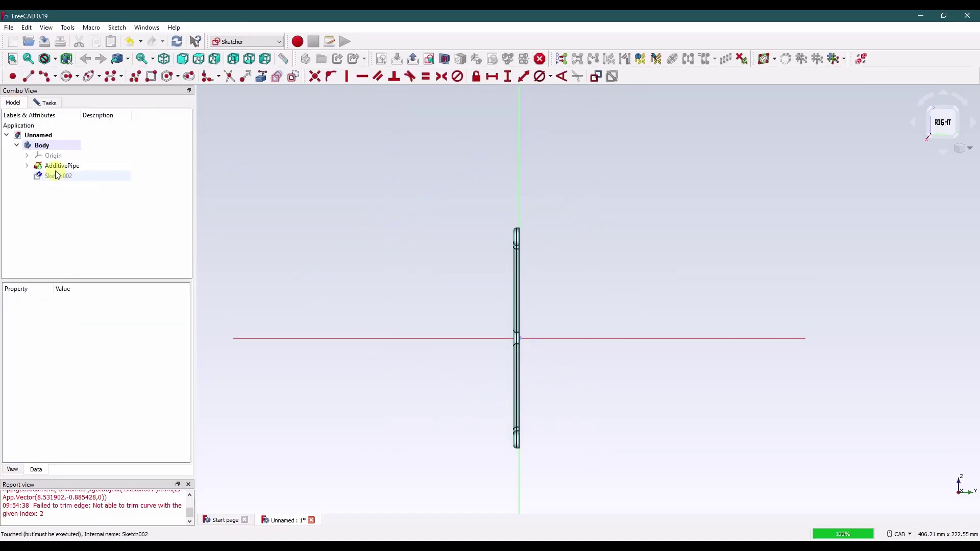
{"action": "left_click", "coordinate": [59, 166]}
{"action": "key", "text": "space"}
{"action": "left_click", "coordinate": [356, 242]}
{"action": "middle_click_drag", "start_coordinate": [564, 273], "coordinate": [545, 287]}
{"action": "left_click", "coordinate": [27, 166]}
{"action": "left_click", "coordinate": [57, 186]}
{"action": "key", "text": "space"}
{"action": "left_click", "coordinate": [293, 232]}
{"action": "left_click", "coordinate": [26, 166]}
{"action": "left_click", "coordinate": [359, 224]}
{"action": "middle_click_drag", "start_coordinate": [522, 284], "coordinate": [499, 323]}
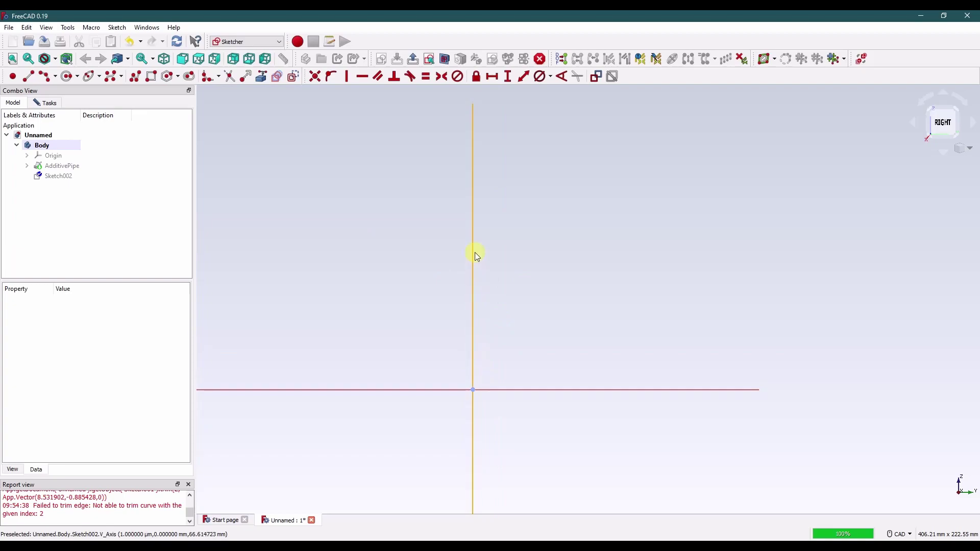
Sketch a rectangle about 8 mm wide and 10 mm high, high above the origin, with its right side on the vertical axis
{"action": "left_click", "coordinate": [472, 298]}
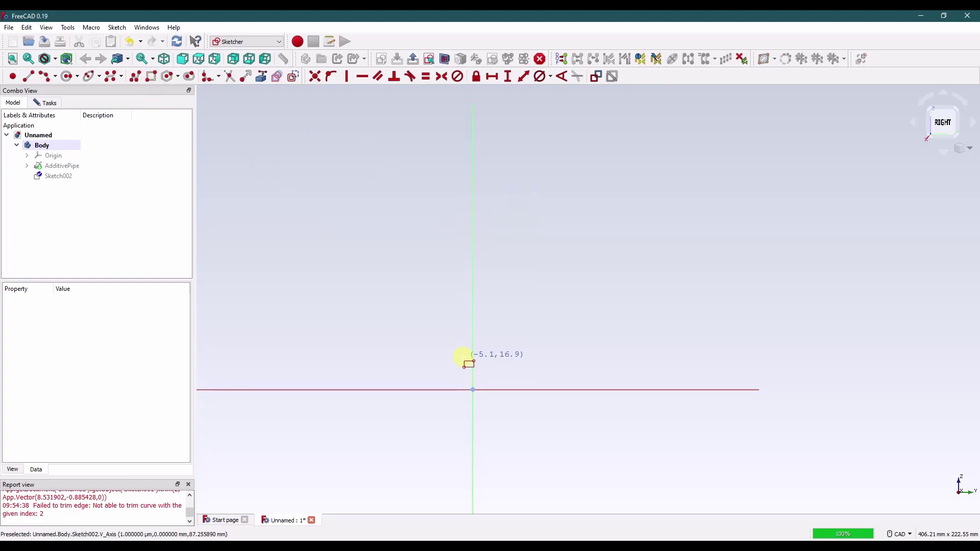
{"action": "left_click", "coordinate": [471, 159]}
{"action": "left_click", "coordinate": [456, 180]}
{"action": "scroll", "coordinate": [468, 176], "scroll_direction": "up", "scroll_amount": 6}
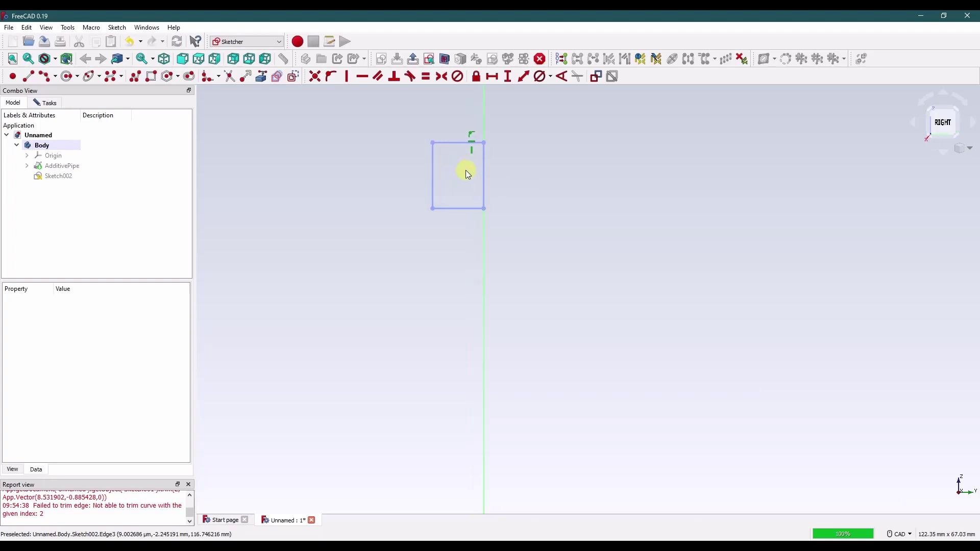
Draw a circle of about 5.1 mm radius centred midway on the rectangle's left side, reaching its upper-left corner
{"action": "left_click", "coordinate": [67, 76]}
{"action": "left_click", "coordinate": [431, 176]}
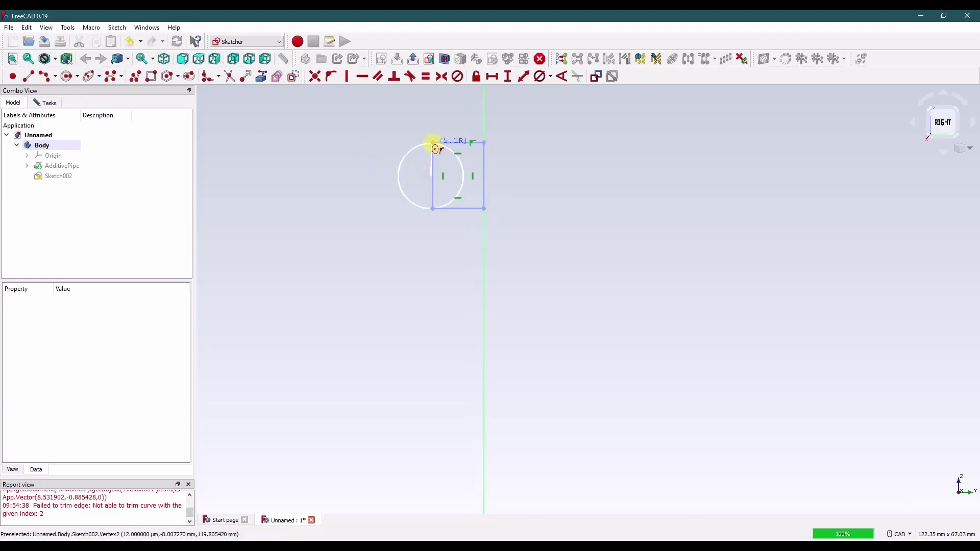
{"action": "left_click", "coordinate": [433, 143]}
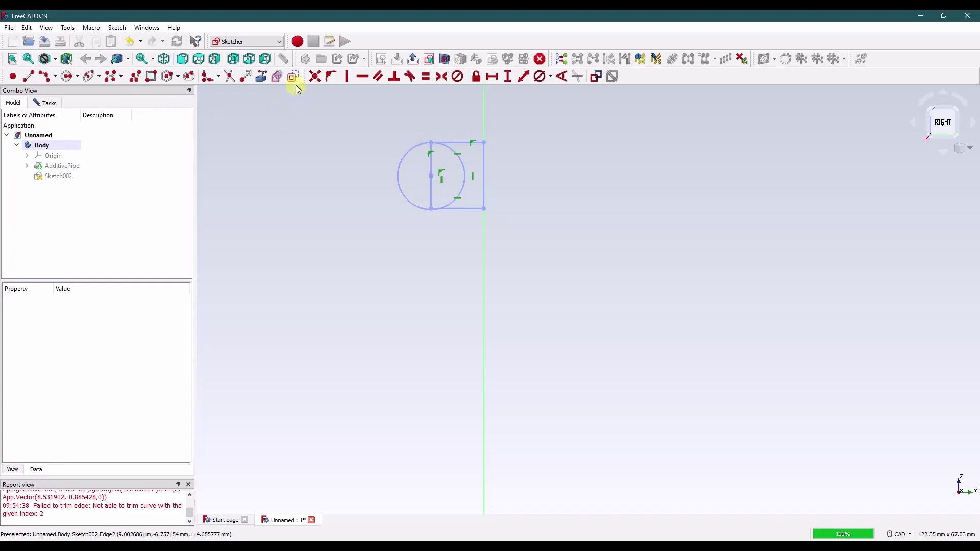
Trim away the circle's inner half and delete the rectangle's left side to leave a D-shaped outline
{"action": "scroll", "coordinate": [473, 156], "scroll_direction": "up", "scroll_amount": 3}
{"action": "left_click", "coordinate": [451, 149]}
{"action": "left_click", "coordinate": [403, 160]}
{"action": "left_click", "coordinate": [398, 198]}
{"action": "key", "text": "Delete"}
{"action": "scroll", "coordinate": [413, 178], "scroll_direction": "up", "scroll_amount": 2}
{"action": "scroll", "coordinate": [410, 174], "scroll_direction": "up", "scroll_amount": 2}
Separate the arc's lower end from the lower line's left endpoint and constrain the two points coincident
{"action": "middle_click_drag", "start_coordinate": [411, 166], "coordinate": [424, 233]}
{"action": "left_click_drag", "start_coordinate": [386, 148], "coordinate": [367, 169]}
{"action": "left_click_drag", "start_coordinate": [424, 359], "coordinate": [391, 364]}
{"action": "left_click", "coordinate": [401, 365]}
{"action": "left_click", "coordinate": [388, 365]}
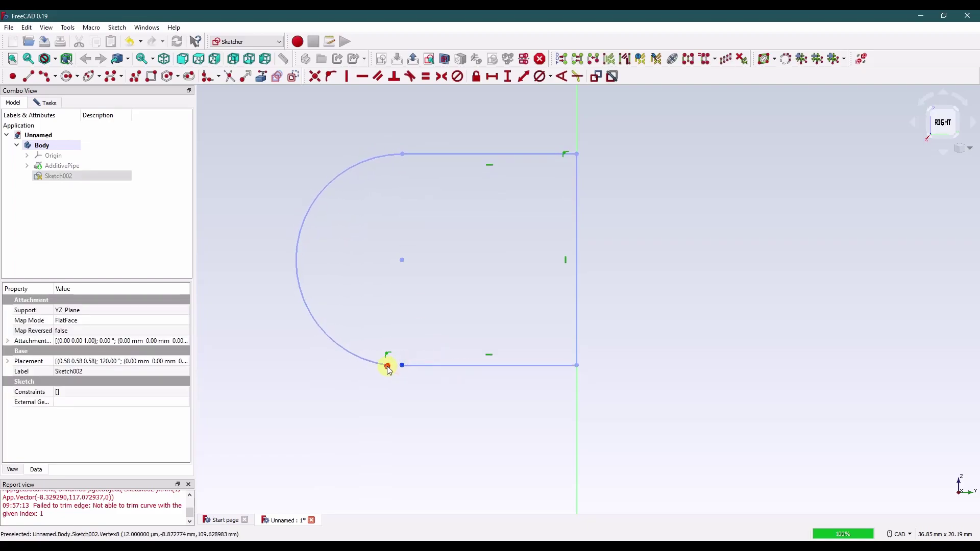
{"action": "left_click", "coordinate": [313, 77]}
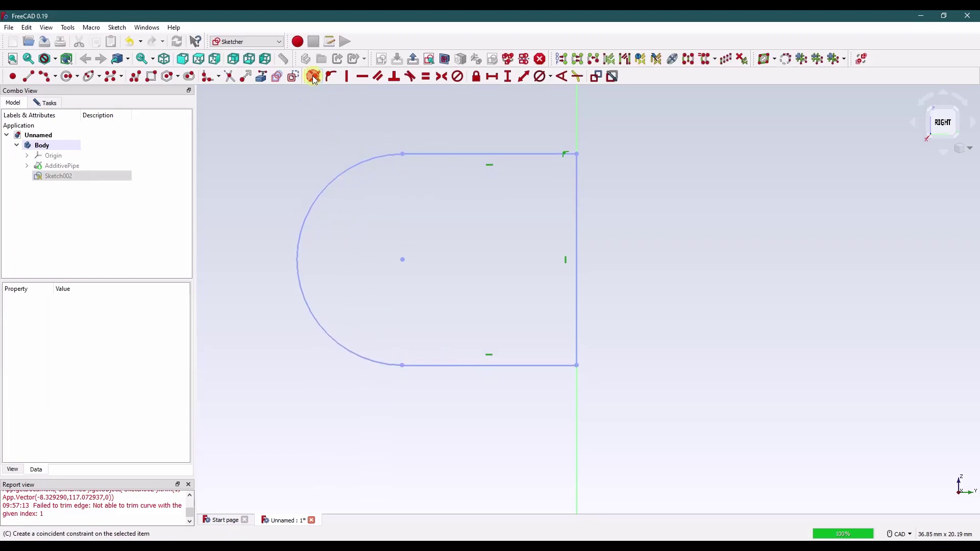
Constrain the arc tangent to the upper and lower horizontal lines, accepting both constraint substitutions
{"action": "left_click", "coordinate": [403, 260]}
{"action": "left_click", "coordinate": [402, 119]}
{"action": "left_click", "coordinate": [416, 154]}
{"action": "left_click", "coordinate": [387, 156]}
{"action": "key", "text": "t"}
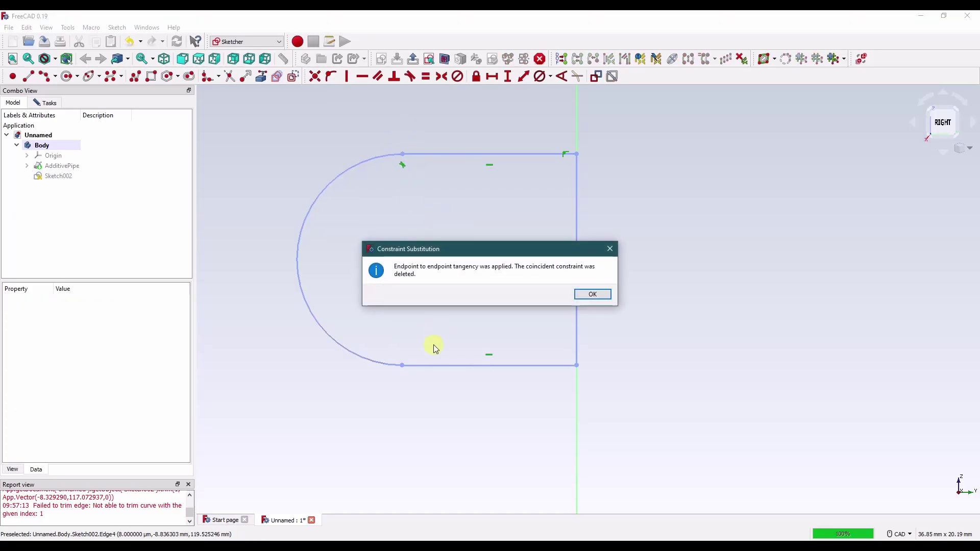
{"action": "left_click", "coordinate": [592, 294]}
{"action": "left_click", "coordinate": [420, 365]}
{"action": "left_click", "coordinate": [384, 365]}
{"action": "key", "text": "t"}
{"action": "left_click", "coordinate": [591, 294]}
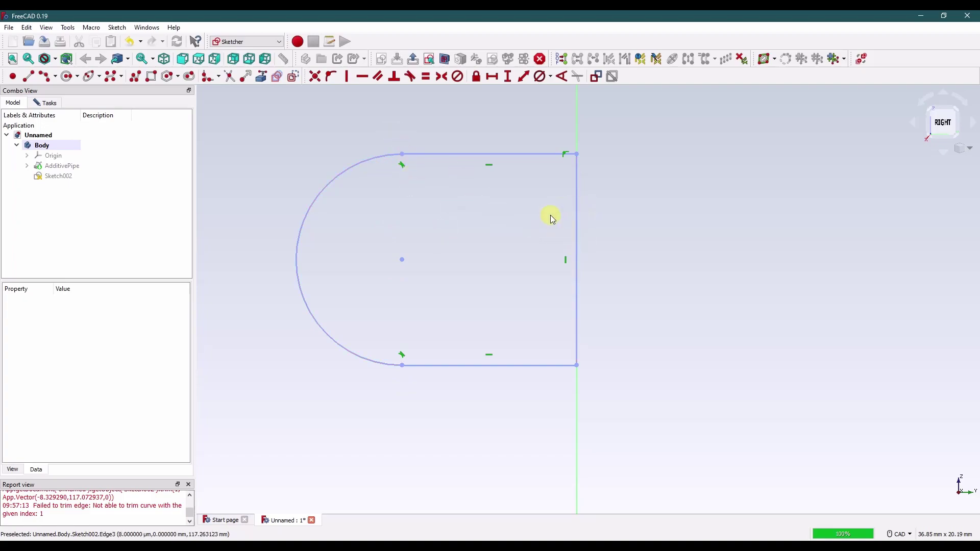
Constrain the arc's diameter to 3 mm and move its dimension label to the upper left of the profile
{"action": "left_click", "coordinate": [366, 167]}
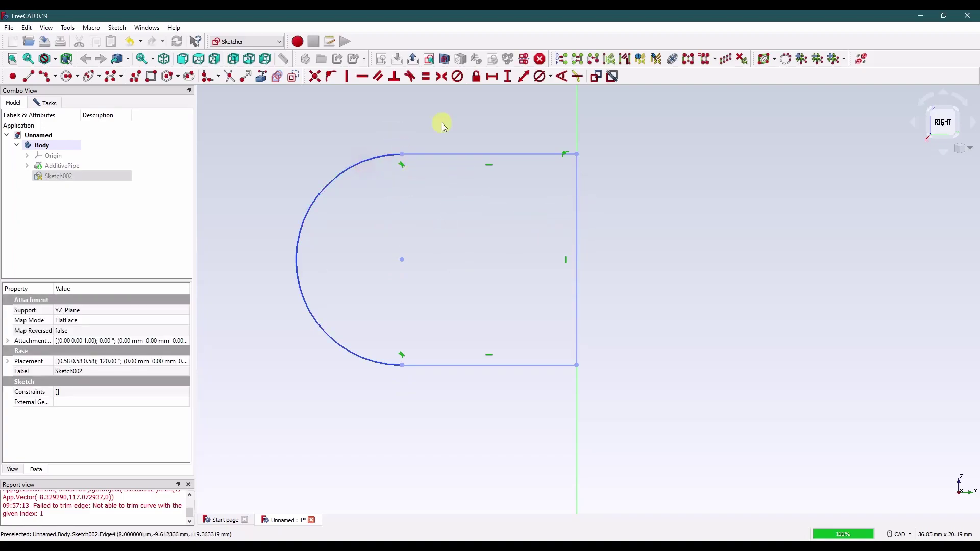
{"action": "left_click", "coordinate": [550, 76]}
{"action": "left_click", "coordinate": [562, 104]}
{"action": "type", "text": "3"}
{"action": "key", "text": "Return"}
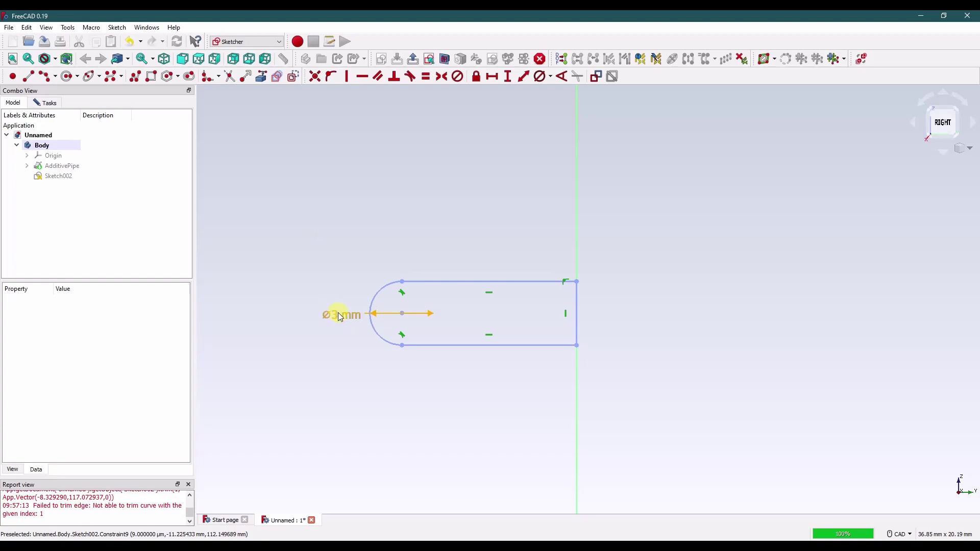
{"action": "left_click_drag", "start_coordinate": [339, 316], "coordinate": [262, 204]}
Constrain the horizontal length of the profile's upper line to 1.5 mm and move its label above the profile
{"action": "left_click", "coordinate": [472, 251]}
{"action": "left_click", "coordinate": [486, 281]}
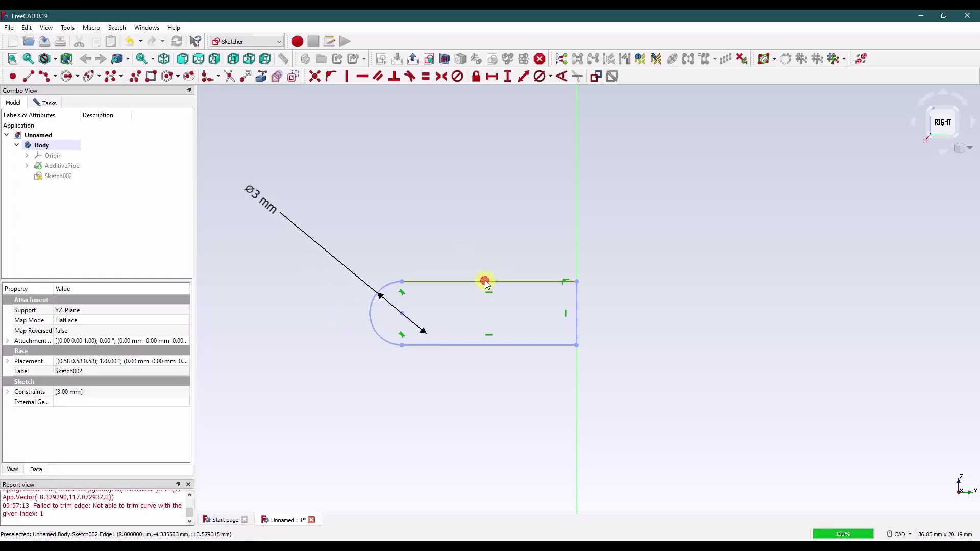
{"action": "left_click", "coordinate": [493, 77]}
{"action": "type", "text": "1.5"}
{"action": "key", "text": "Return"}
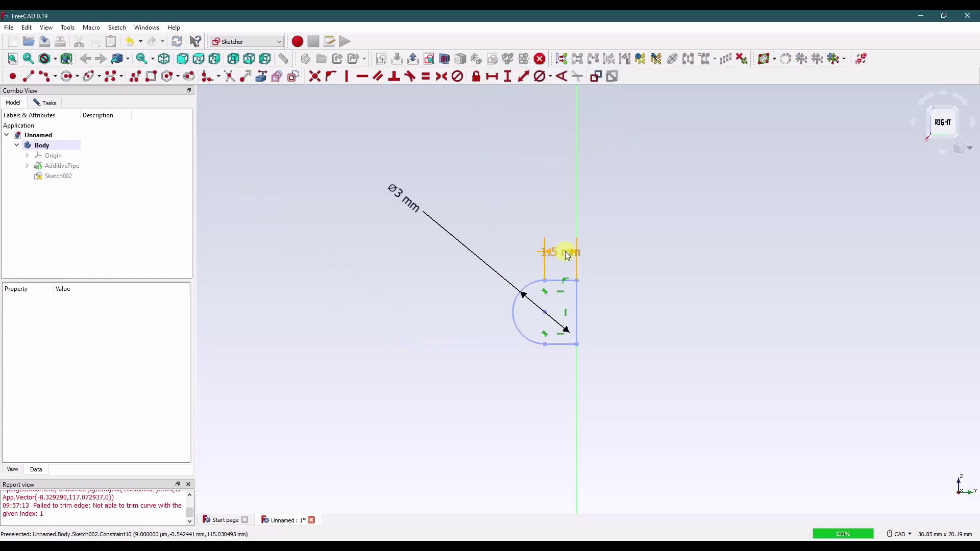
{"action": "mouse_move", "coordinate": [563, 253]}
{"action": "left_mouse_down"}
{"action": "mouse_move", "coordinate": [488, 179]}
{"action": "mouse_move", "coordinate": [494, 195]}
{"action": "left_mouse_up"}
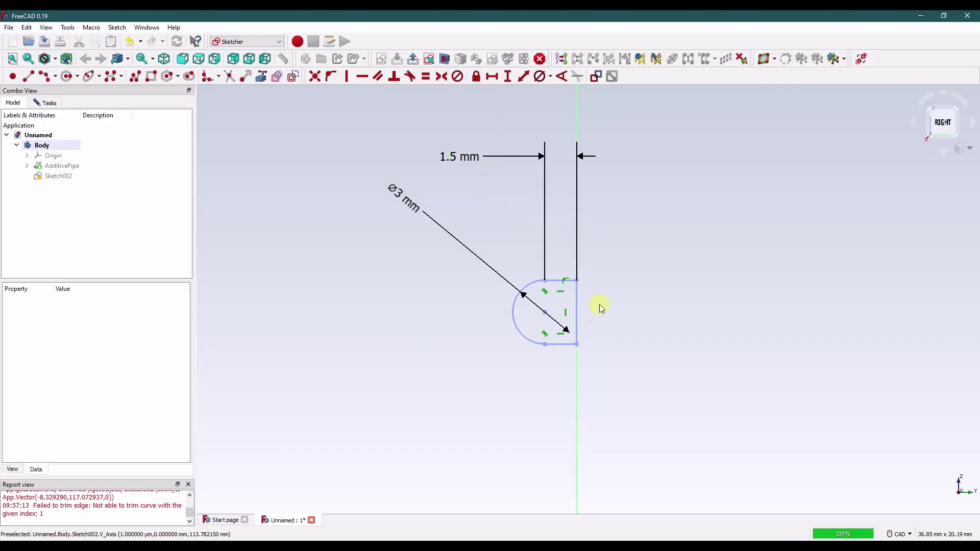
Constrain the vertical distance from the profile's upper-right corner to the horizontal axis to 120 mm
{"action": "middle_click_drag", "start_coordinate": [586, 311], "coordinate": [567, 250]}
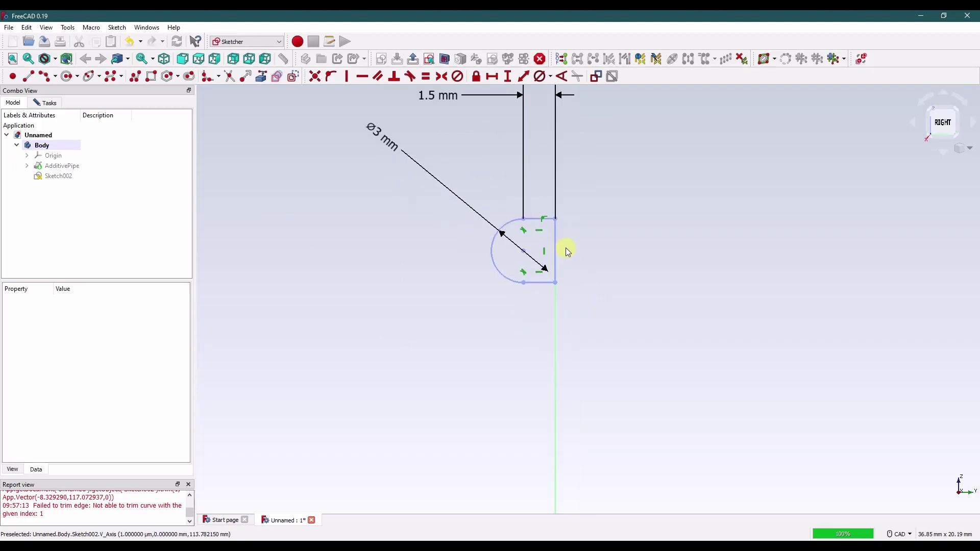
{"action": "left_click", "coordinate": [524, 219]}
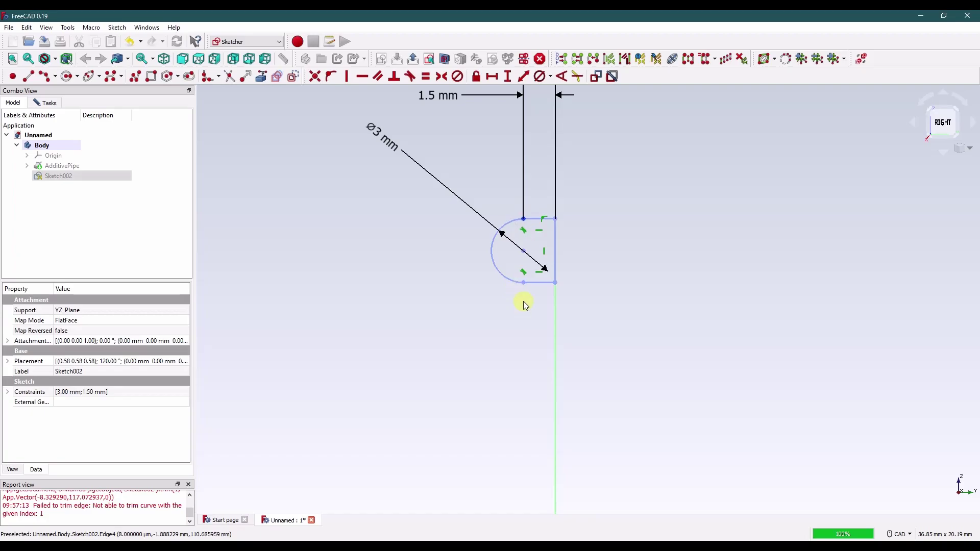
{"action": "left_click", "coordinate": [556, 223]}
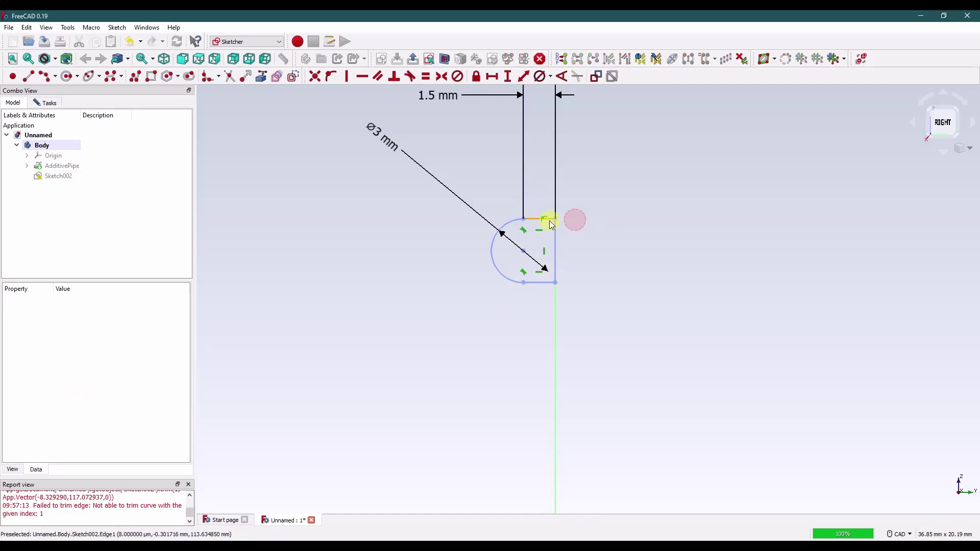
{"action": "left_click", "coordinate": [556, 224]}
{"action": "scroll", "coordinate": [582, 270], "scroll_direction": "down", "scroll_amount": 5}
{"action": "scroll", "coordinate": [532, 223], "scroll_direction": "down", "scroll_amount": 4}
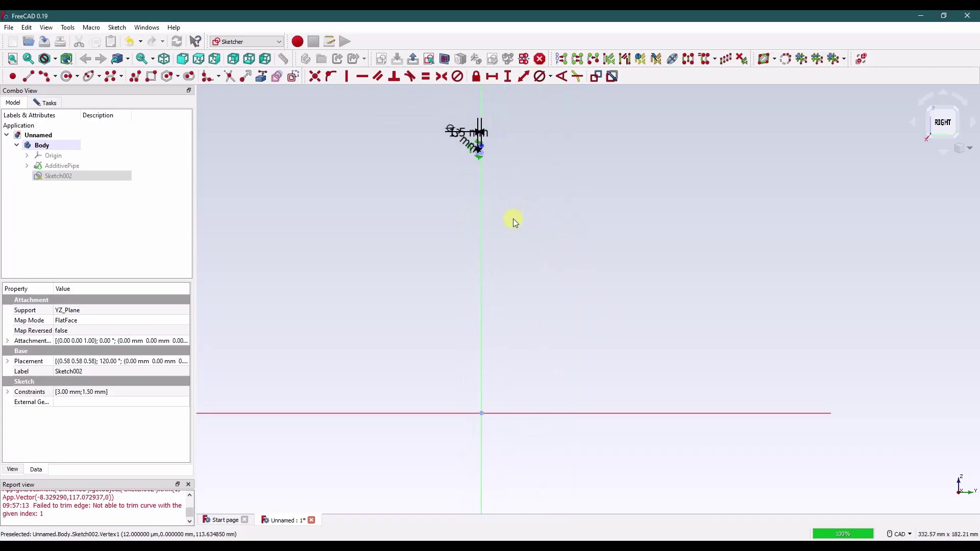
{"action": "left_click", "coordinate": [522, 413]}
{"action": "left_click", "coordinate": [507, 77]}
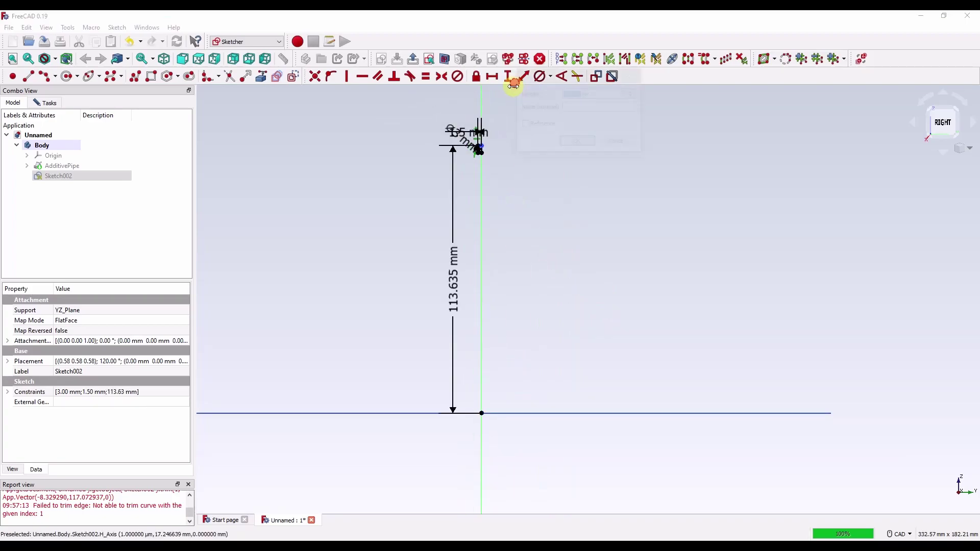
{"action": "type", "text": "120"}
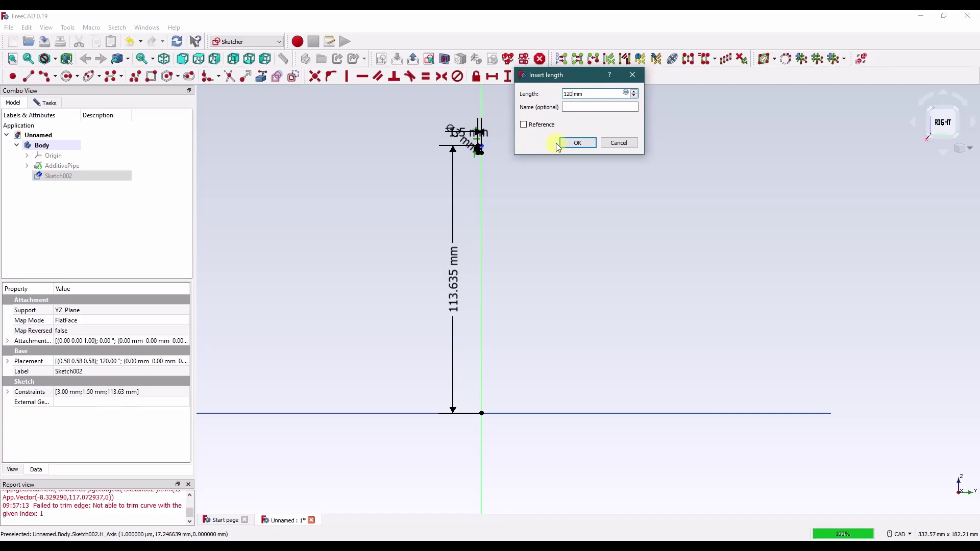
{"action": "left_click", "coordinate": [572, 142]}
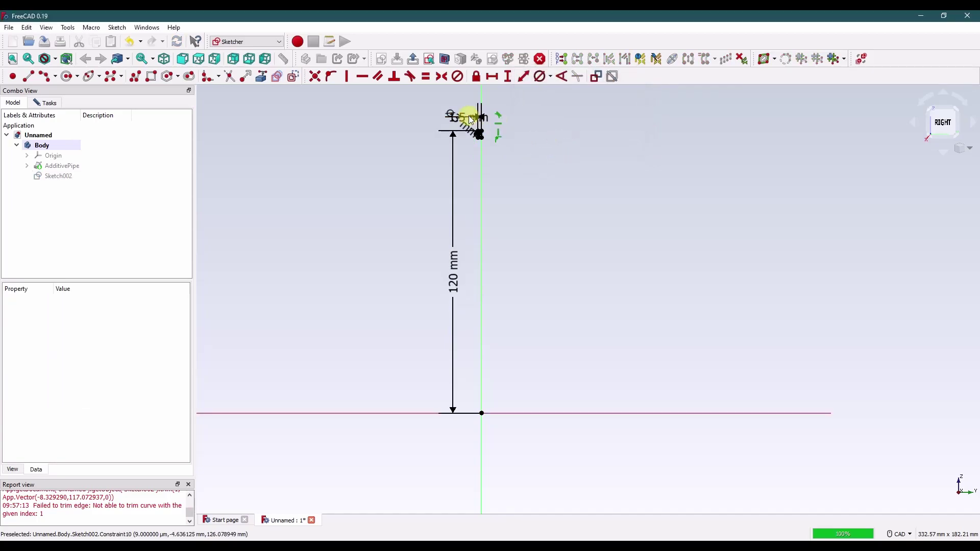
Move the 1.5 mm and 120 mm dimension labels to the right of the vertical axis and close the Report view
{"action": "left_click_drag", "start_coordinate": [460, 116], "coordinate": [568, 97]}
{"action": "left_click", "coordinate": [557, 144]}
{"action": "left_click_drag", "start_coordinate": [455, 266], "coordinate": [570, 272]}
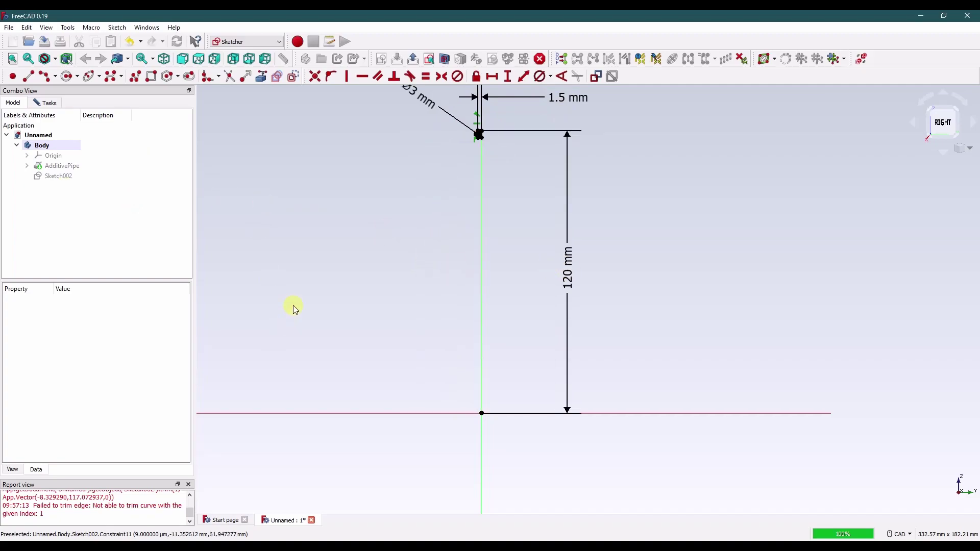
{"action": "left_click", "coordinate": [189, 484]}
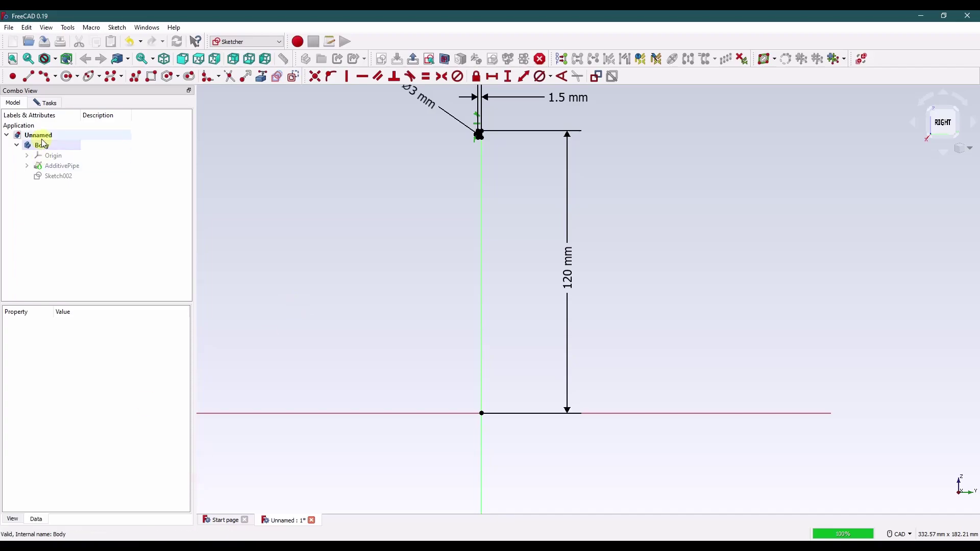
Set up a rectangular array of the whole D-shaped profile with 2 columns and 8 rows
{"action": "left_click", "coordinate": [26, 166]}
{"action": "mouse_move", "coordinate": [388, 246]}
{"action": "middle_mouse_down"}
{"action": "mouse_move", "coordinate": [501, 267]}
{"action": "mouse_move", "coordinate": [381, 249]}
{"action": "middle_mouse_up"}
{"action": "scroll", "coordinate": [480, 219], "scroll_direction": "up", "scroll_amount": 4}
{"action": "scroll", "coordinate": [456, 224], "scroll_direction": "up", "scroll_amount": 5}
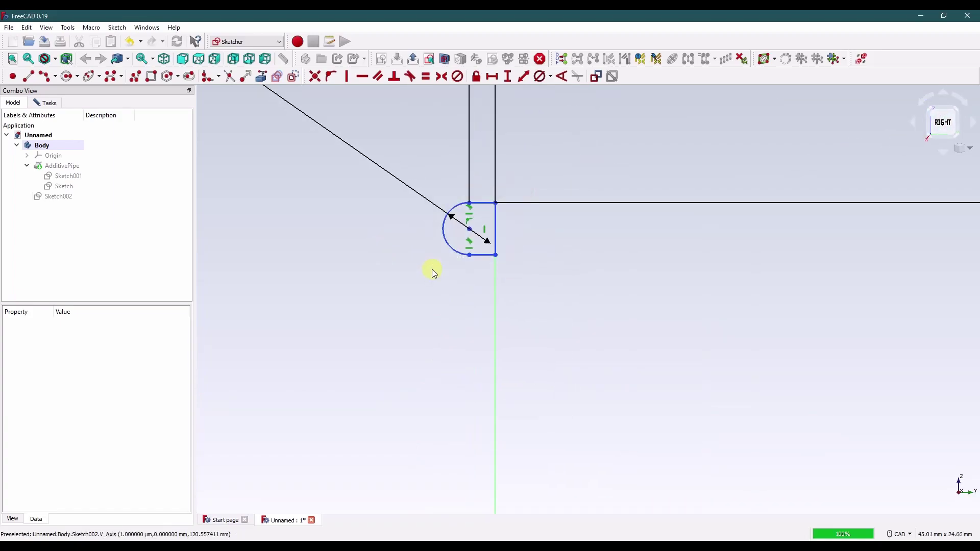
{"action": "left_click_drag", "start_coordinate": [516, 192], "coordinate": [429, 267]}
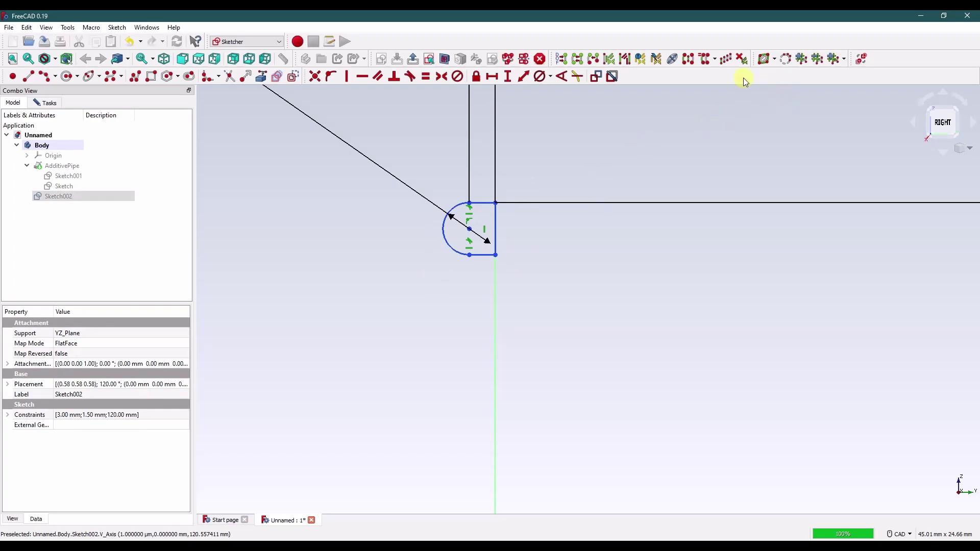
{"action": "left_click", "coordinate": [725, 63]}
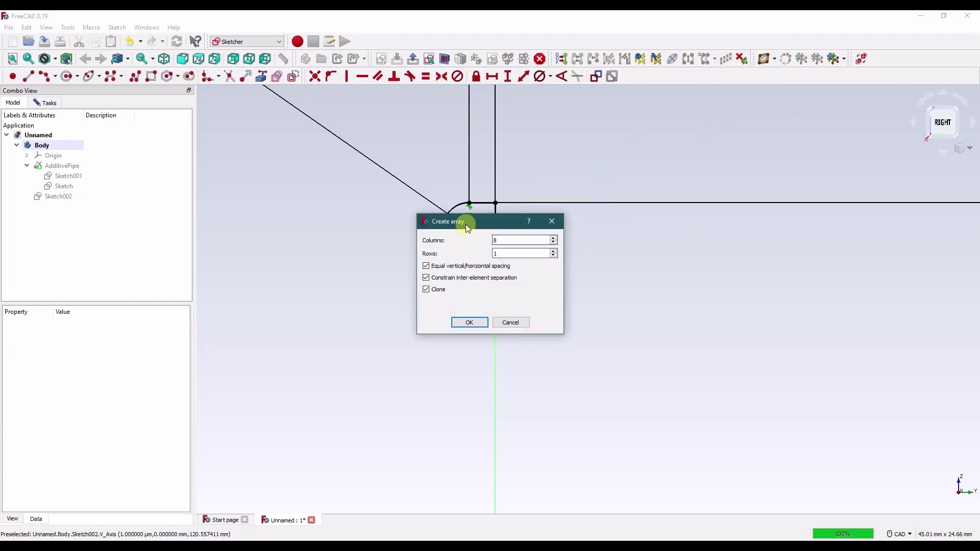
{"action": "left_click_drag", "start_coordinate": [468, 229], "coordinate": [258, 185]}
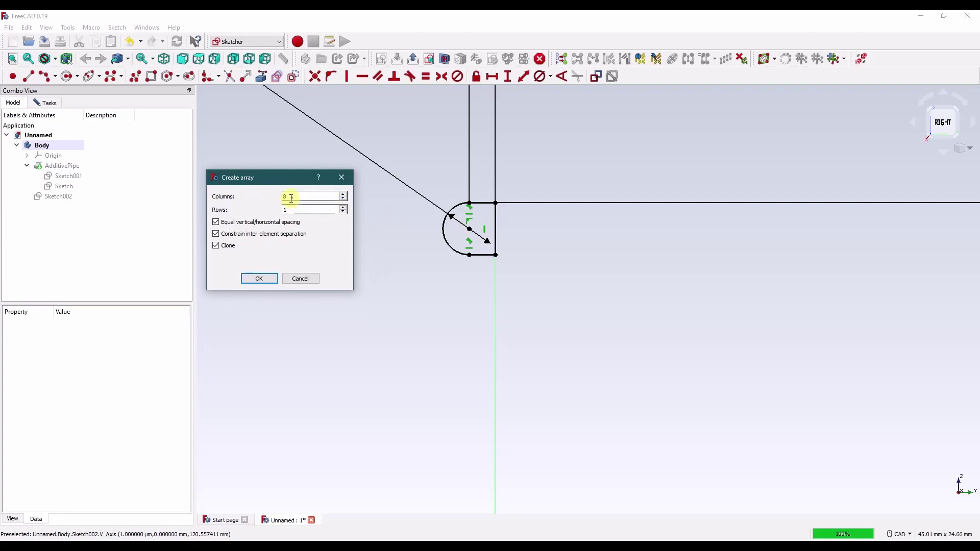
{"action": "double_click", "coordinate": [294, 198]}
{"action": "double_click", "coordinate": [293, 197]}
{"action": "double_click", "coordinate": [291, 193]}
{"action": "left_click", "coordinate": [343, 197]}
{"action": "left_click", "coordinate": [315, 208]}
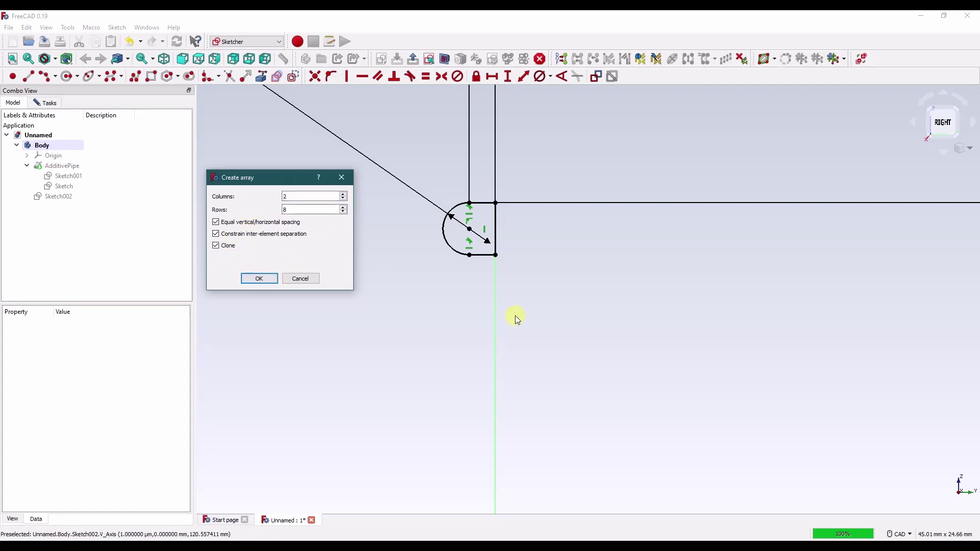
Place the profile array about 7.5 mm straight down, and undo it
{"action": "left_click", "coordinate": [260, 279]}
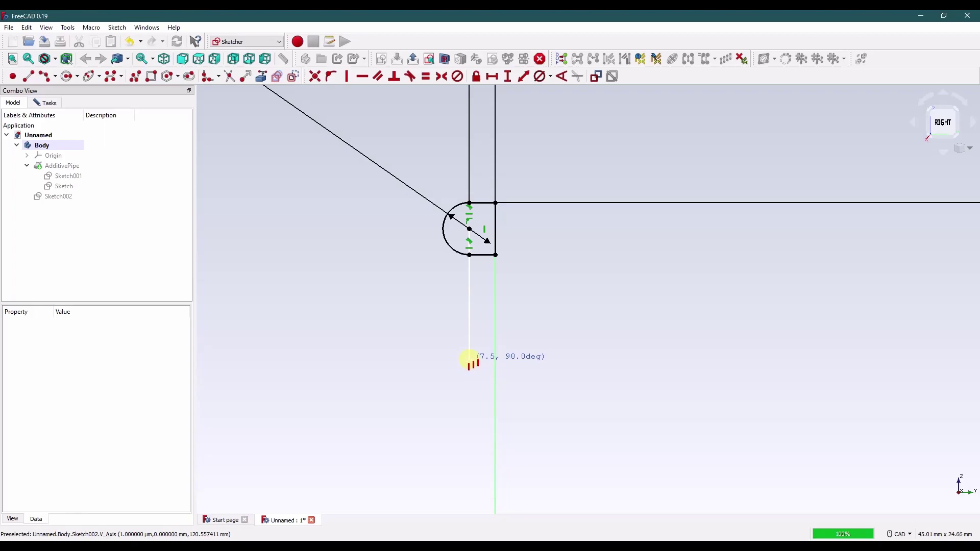
{"action": "left_click", "coordinate": [470, 361]}
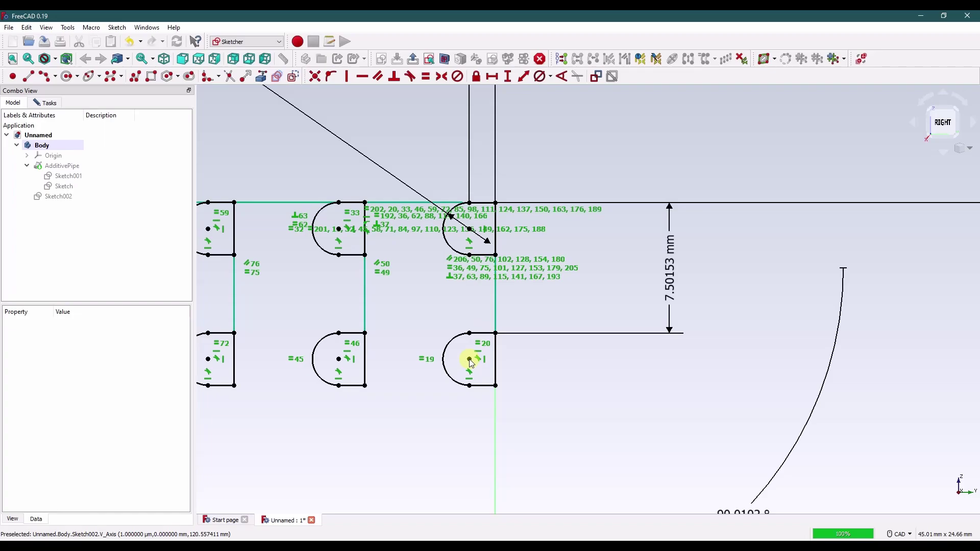
{"action": "scroll", "coordinate": [470, 361], "scroll_direction": "down", "scroll_amount": 5}
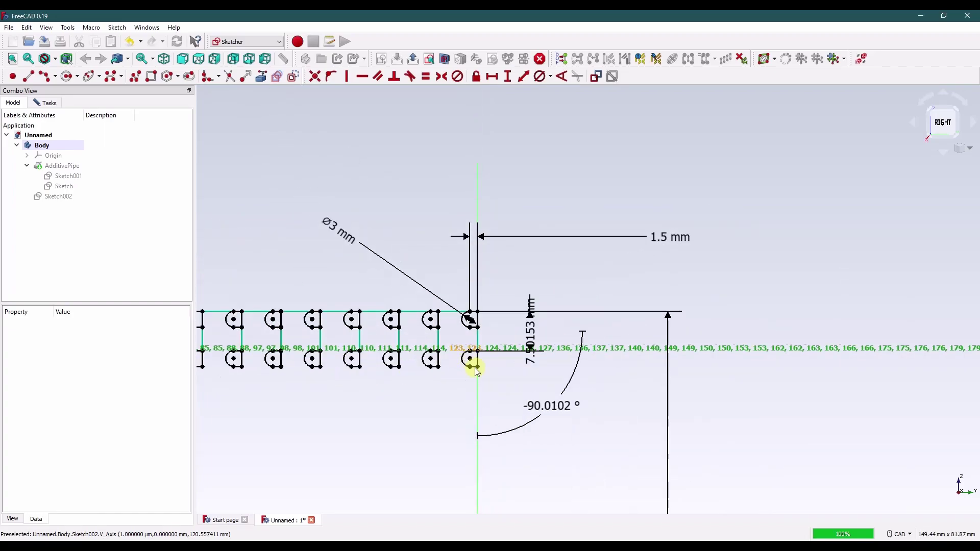
{"action": "key", "text": "ctrl+z"}
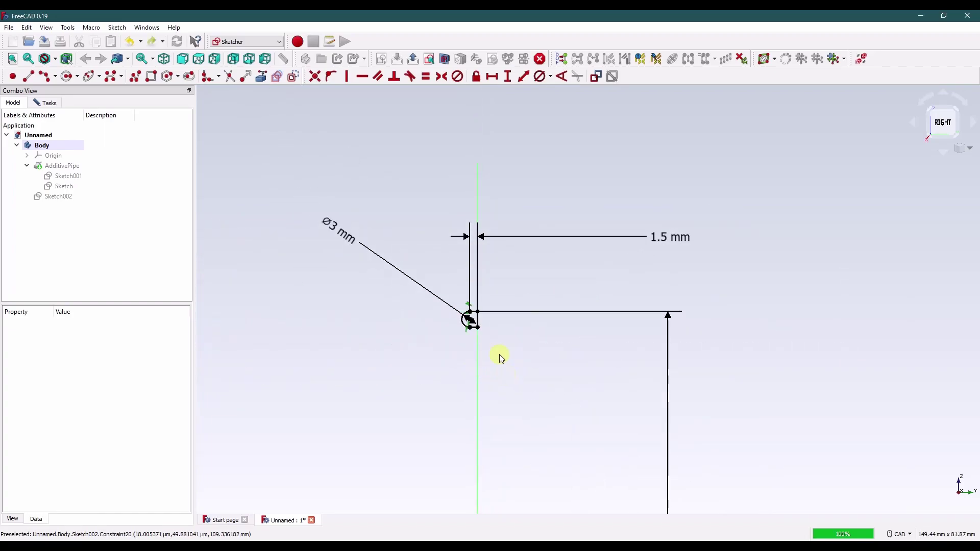
Array the D-shaped profile into a single vertical line of 8, spaced about 7.5 mm downward
{"action": "left_click_drag", "start_coordinate": [498, 304], "coordinate": [461, 338]}
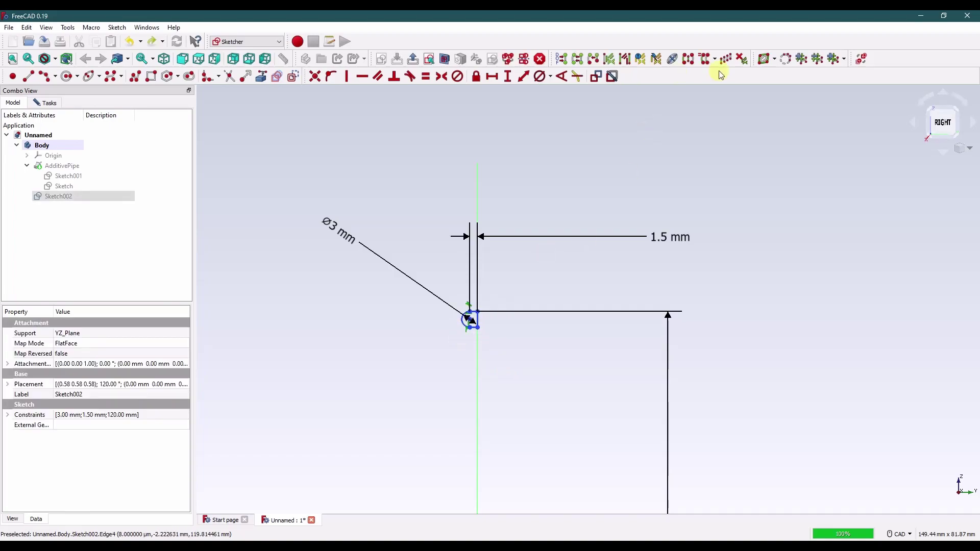
{"action": "left_click", "coordinate": [726, 58]}
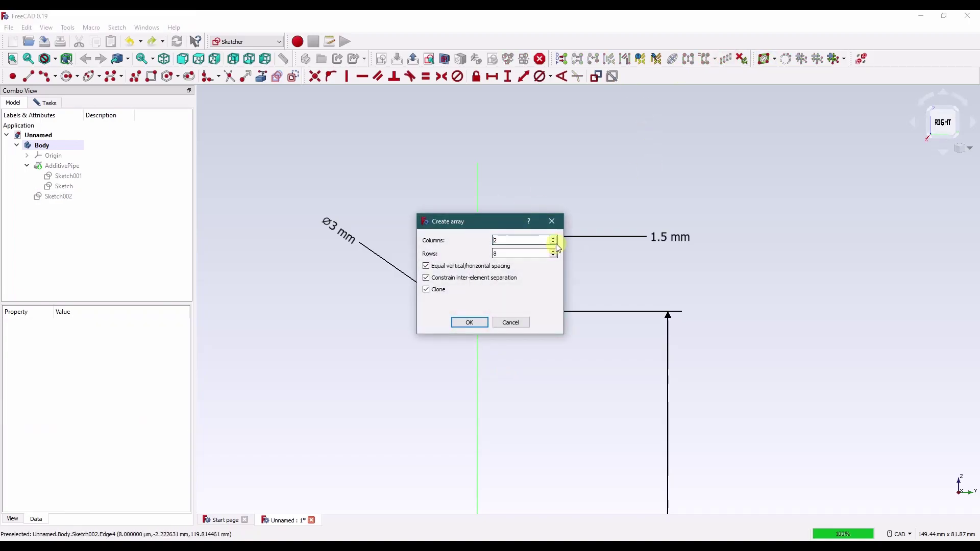
{"action": "type", "text": "8"}
{"action": "left_click", "coordinate": [509, 253]}
{"action": "type", "text": "2"}
{"action": "left_click", "coordinate": [515, 240]}
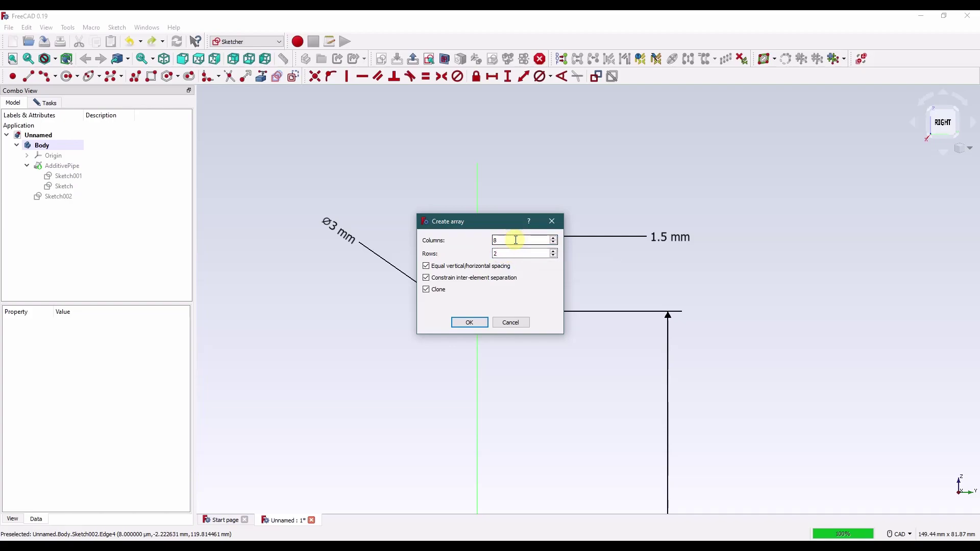
{"action": "left_click", "coordinate": [513, 238]}
{"action": "left_click", "coordinate": [469, 322]}
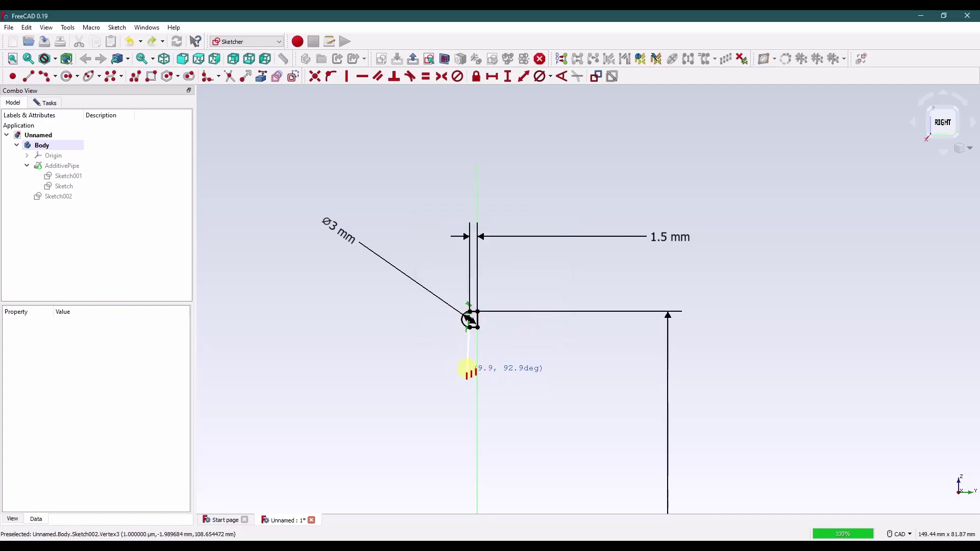
{"action": "scroll", "coordinate": [474, 348], "scroll_direction": "up", "scroll_amount": 4}
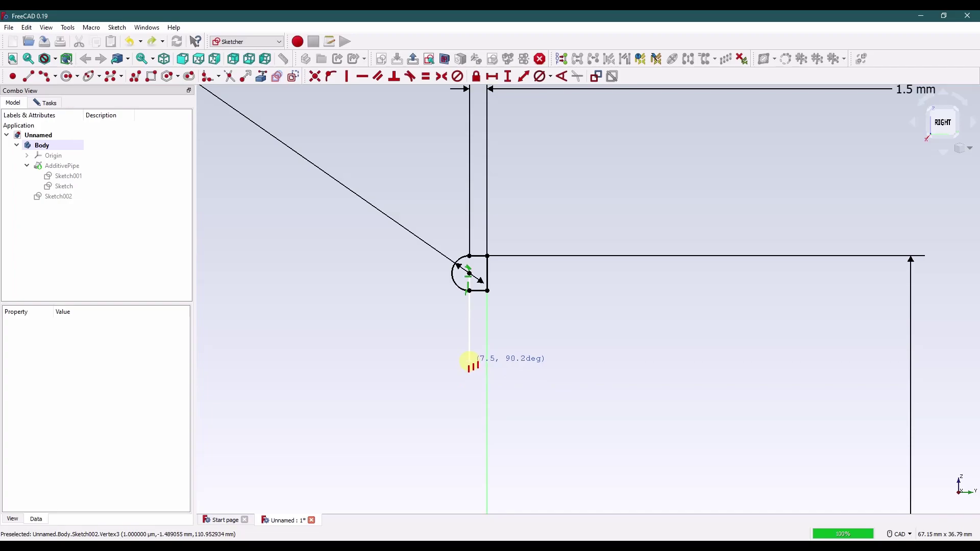
{"action": "left_click", "coordinate": [470, 363]}
{"action": "scroll", "coordinate": [475, 388], "scroll_direction": "down", "scroll_amount": 4}
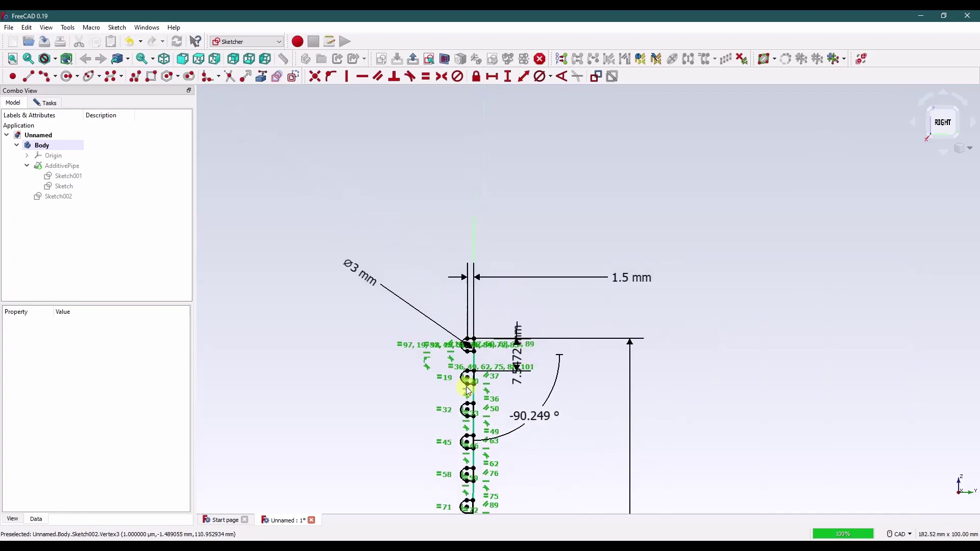
{"action": "scroll", "coordinate": [482, 408], "scroll_direction": "down", "scroll_amount": 2}
Delete the 120 mm vertical dimension and place a point on the vertical axis below the origin
{"action": "left_click", "coordinate": [537, 348]}
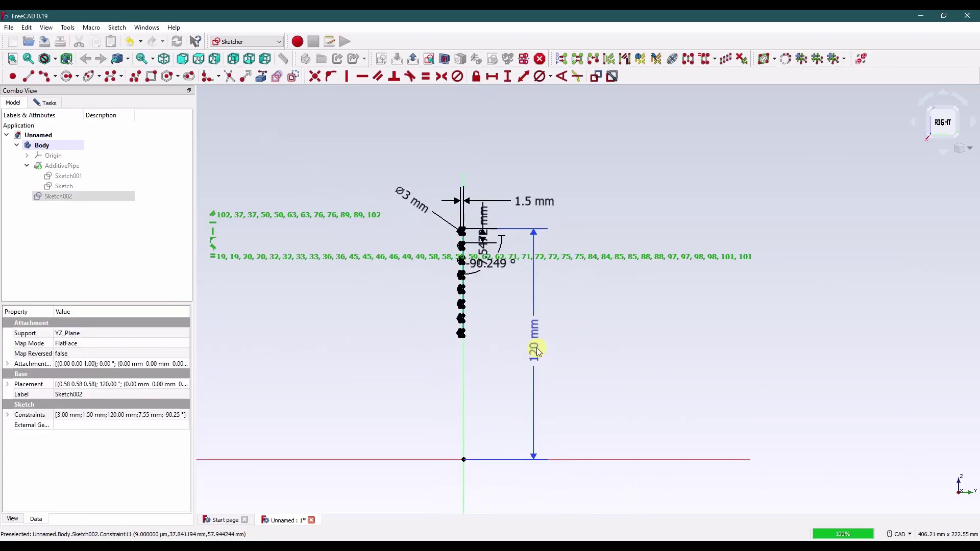
{"action": "key", "text": "Delete"}
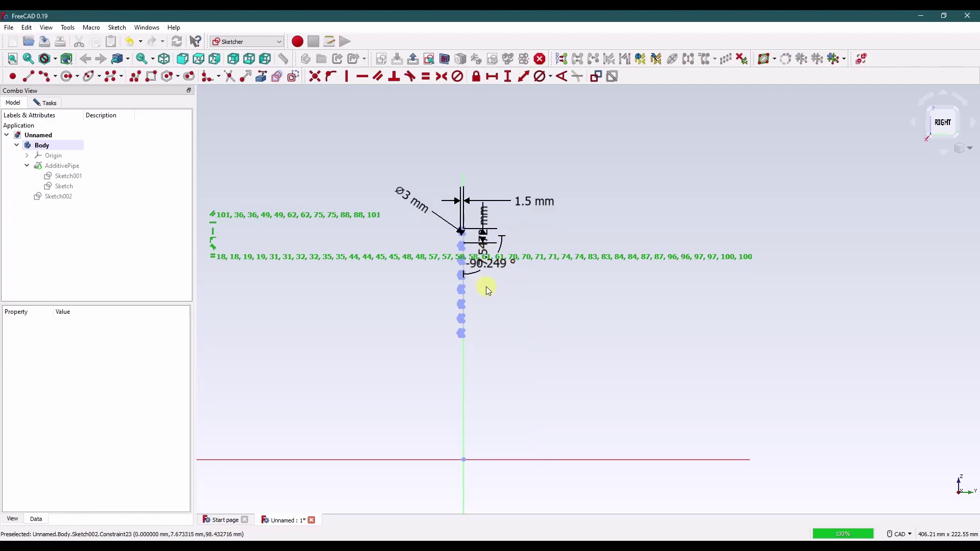
{"action": "left_click", "coordinate": [12, 78]}
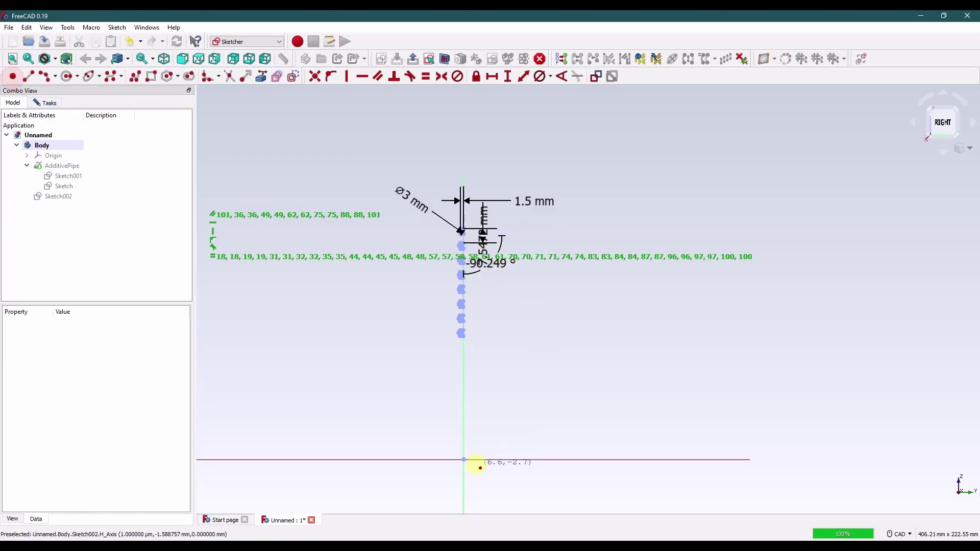
{"action": "middle_click_drag", "start_coordinate": [479, 467], "coordinate": [486, 304]}
{"action": "left_click", "coordinate": [468, 421]}
{"action": "left_click", "coordinate": [471, 422]}
{"action": "middle_click_drag", "start_coordinate": [501, 207], "coordinate": [491, 365]}
Try to make the top profile's upper-right corner and the added point symmetric about the horizontal axis, and undo it
{"action": "scroll", "coordinate": [470, 238], "scroll_direction": "up", "scroll_amount": 1}
{"action": "scroll", "coordinate": [474, 248], "scroll_direction": "up", "scroll_amount": 5}
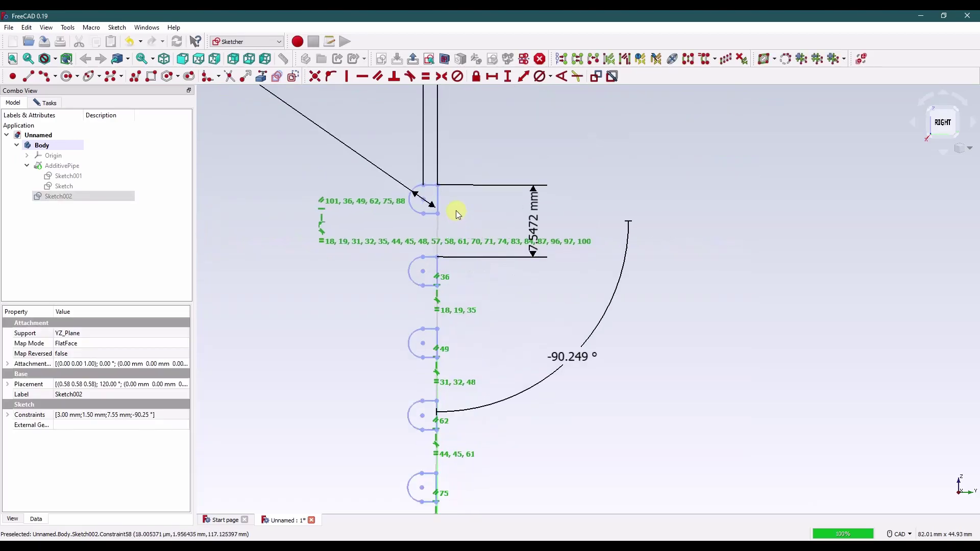
{"action": "left_click", "coordinate": [439, 185]}
{"action": "middle_click_drag", "start_coordinate": [525, 487], "coordinate": [541, 181]}
{"action": "middle_click_drag", "start_coordinate": [492, 418], "coordinate": [494, 239]}
{"action": "middle_click_drag", "start_coordinate": [512, 385], "coordinate": [519, 281]}
{"action": "scroll", "coordinate": [519, 281], "scroll_direction": "down", "scroll_amount": 3}
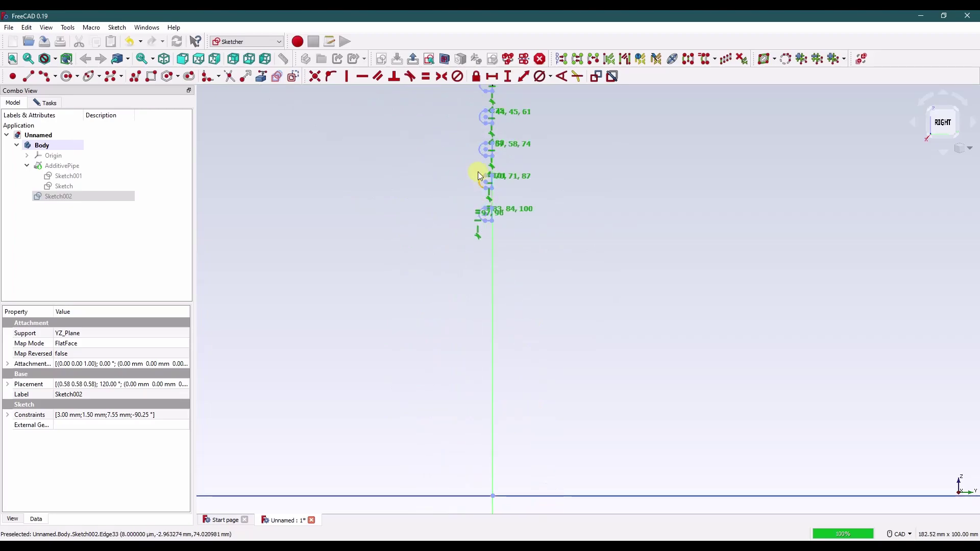
{"action": "left_click", "coordinate": [440, 77]}
{"action": "scroll", "coordinate": [591, 262], "scroll_direction": "up", "scroll_amount": 3}
{"action": "scroll", "coordinate": [542, 292], "scroll_direction": "down", "scroll_amount": 5}
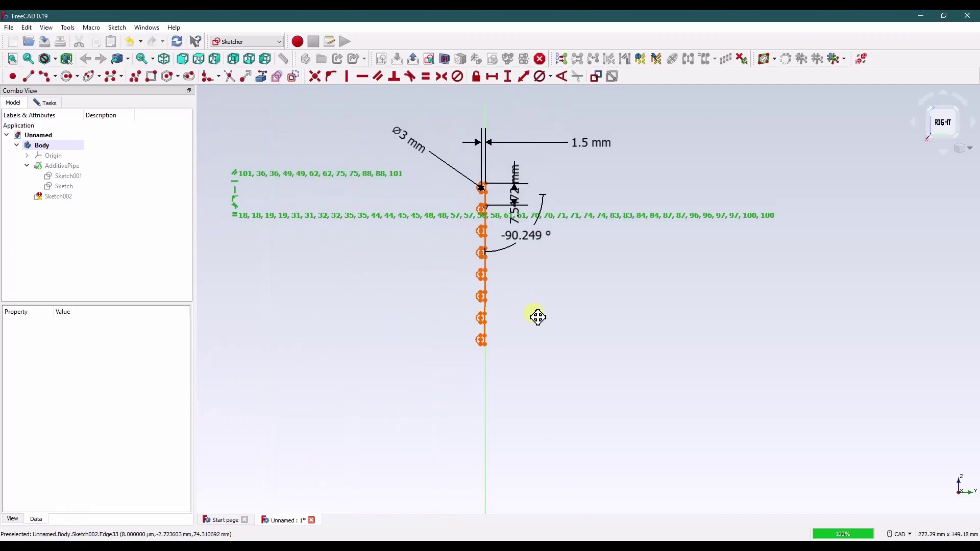
{"action": "middle_click_drag", "start_coordinate": [537, 129], "coordinate": [540, 104]}
{"action": "scroll", "coordinate": [537, 155], "scroll_direction": "down", "scroll_amount": 4}
{"action": "middle_click_drag", "start_coordinate": [536, 203], "coordinate": [525, 267]}
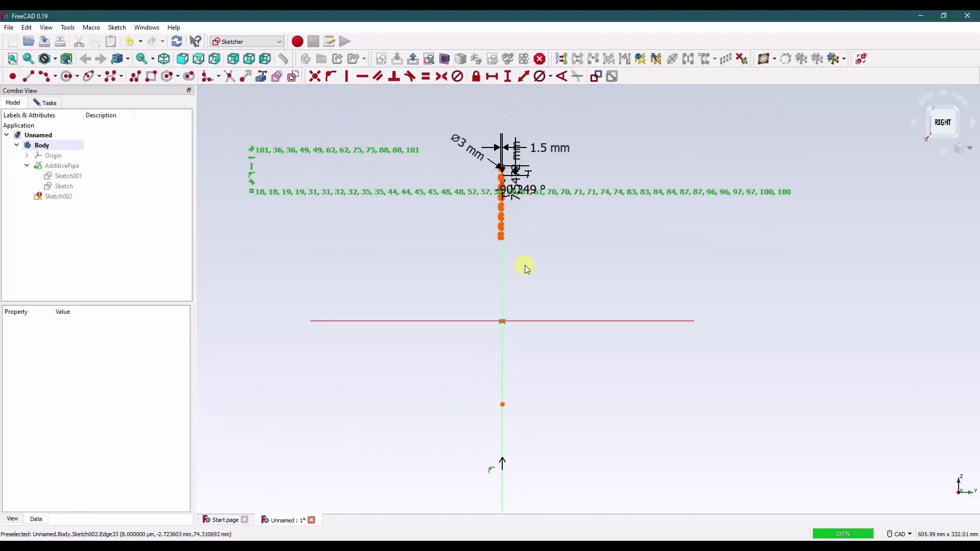
{"action": "key", "text": "ctrl+z"}
Set the array's direction angle to -90°
{"action": "scroll", "coordinate": [541, 259], "scroll_direction": "up", "scroll_amount": 7}
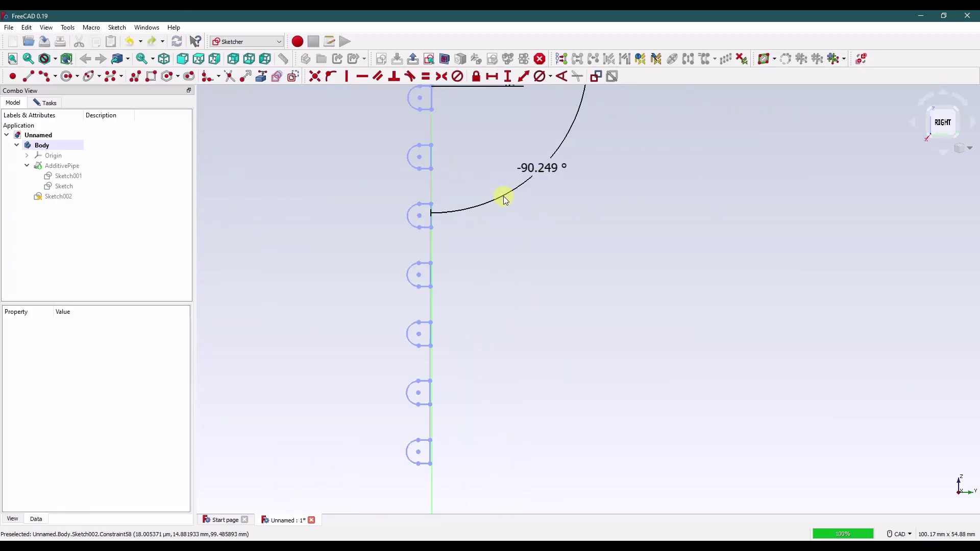
{"action": "double_click", "coordinate": [552, 264]}
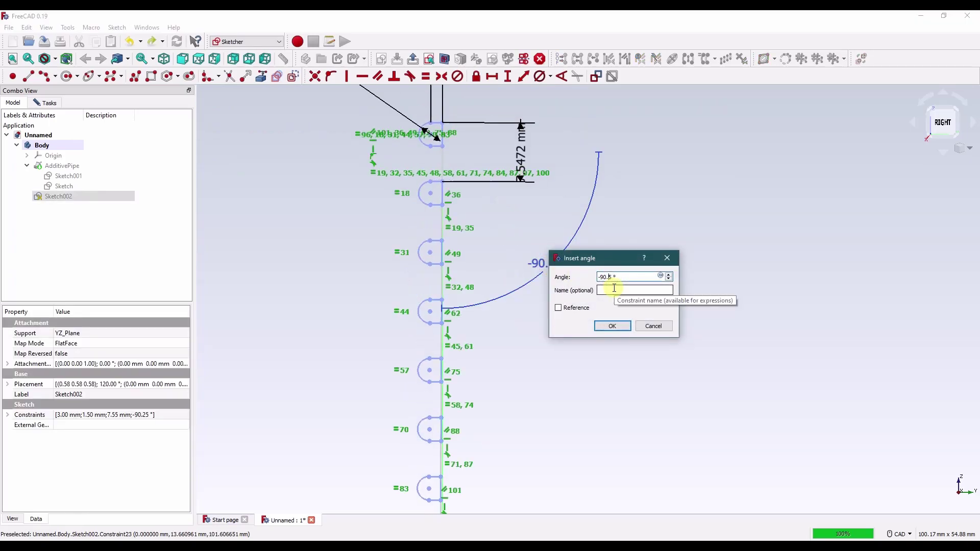
{"action": "left_click", "coordinate": [613, 325]}
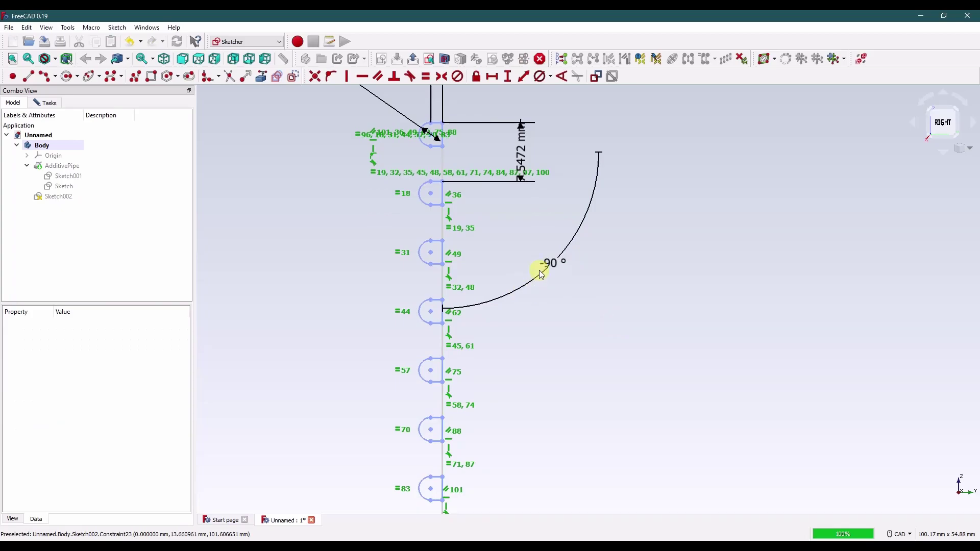
Set the vertical spacing between the arrayed profiles to 7.5 mm
{"action": "middle_click_drag", "start_coordinate": [618, 295], "coordinate": [638, 373]}
{"action": "left_click", "coordinate": [540, 231]}
{"action": "left_click", "coordinate": [540, 231]}
{"action": "left_click", "coordinate": [559, 194]}
{"action": "left_click", "coordinate": [540, 229]}
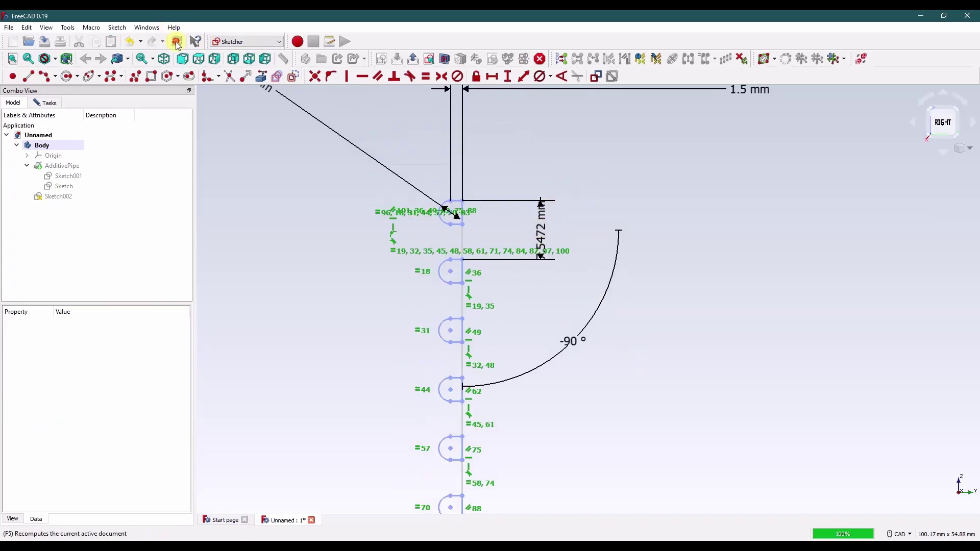
{"action": "middle_click_drag", "start_coordinate": [573, 252], "coordinate": [568, 313]}
{"action": "left_click", "coordinate": [533, 299]}
{"action": "left_click", "coordinate": [526, 232]}
{"action": "left_click", "coordinate": [564, 232]}
{"action": "left_click", "coordinate": [540, 284]}
{"action": "left_click", "coordinate": [533, 288]}
{"action": "scroll", "coordinate": [544, 307], "scroll_direction": "up", "scroll_amount": 5}
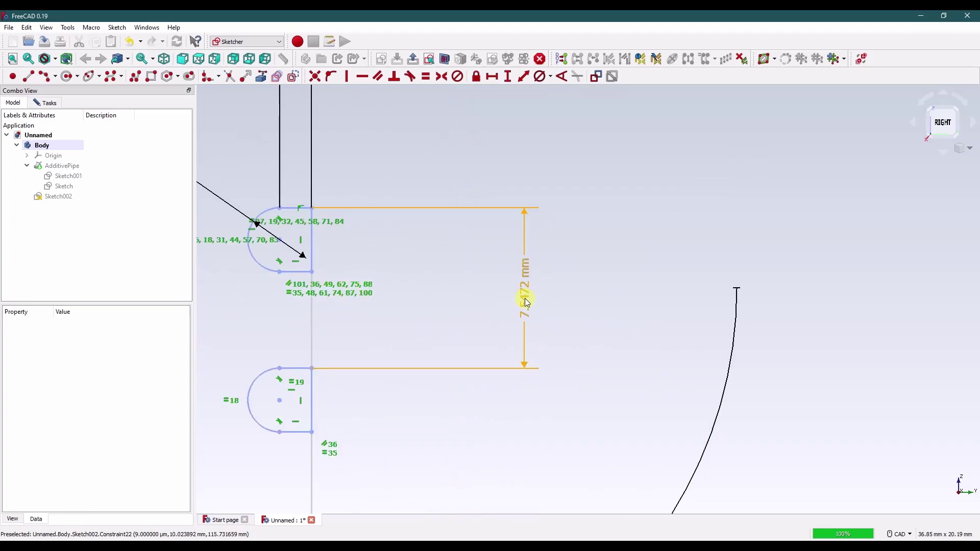
{"action": "double_click", "coordinate": [524, 299]}
{"action": "type", "text": "7.5"}
{"action": "key", "text": "Return"}
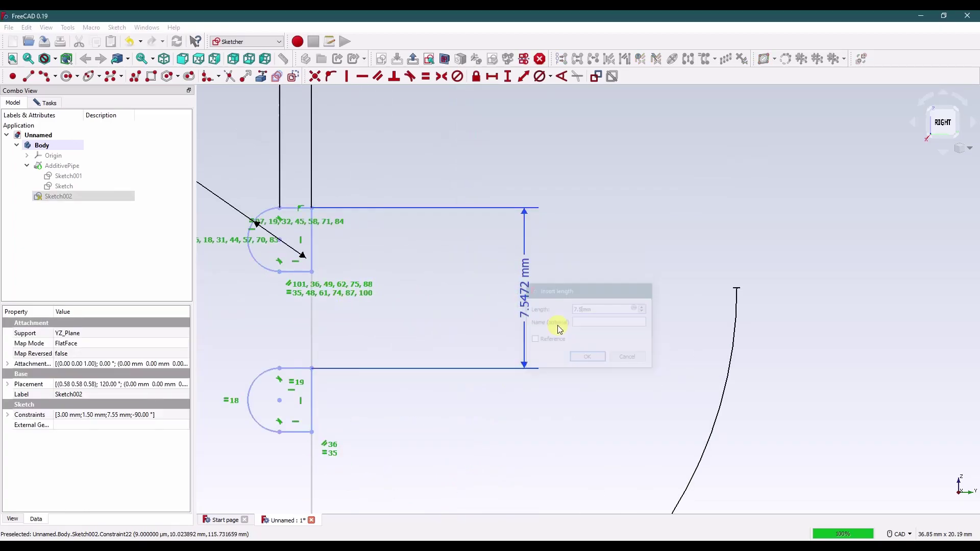
{"action": "left_click", "coordinate": [582, 321]}
Constrain the top profile's upper-right corner 60 mm vertically from the horizontal axis and move the dimension label right of the vertical axis
{"action": "left_click", "coordinate": [313, 213]}
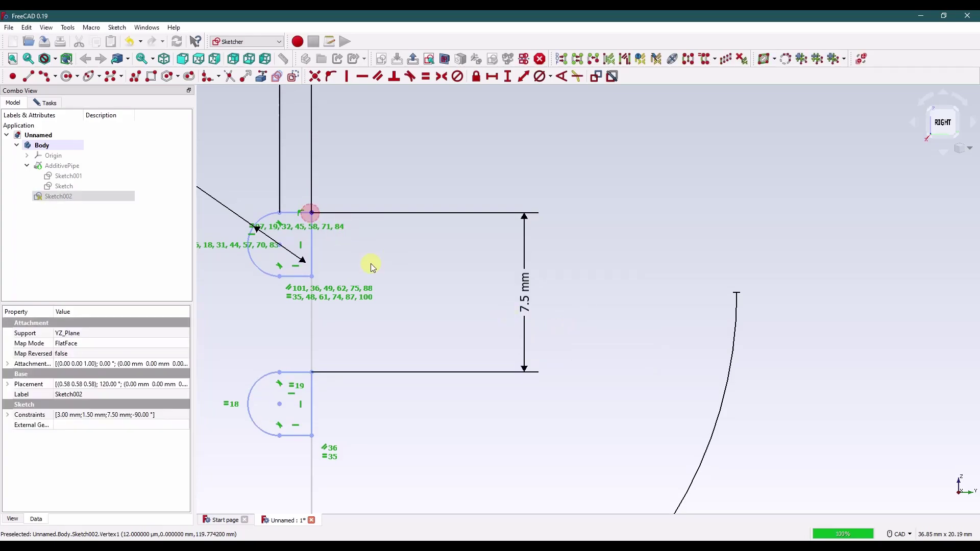
{"action": "scroll", "coordinate": [461, 323], "scroll_direction": "up", "scroll_amount": 5}
{"action": "scroll", "coordinate": [461, 321], "scroll_direction": "down", "scroll_amount": 13}
{"action": "middle_click_drag", "start_coordinate": [459, 416], "coordinate": [452, 218]}
{"action": "middle_click_drag", "start_coordinate": [496, 321], "coordinate": [494, 233]}
{"action": "scroll", "coordinate": [510, 306], "scroll_direction": "down", "scroll_amount": 3}
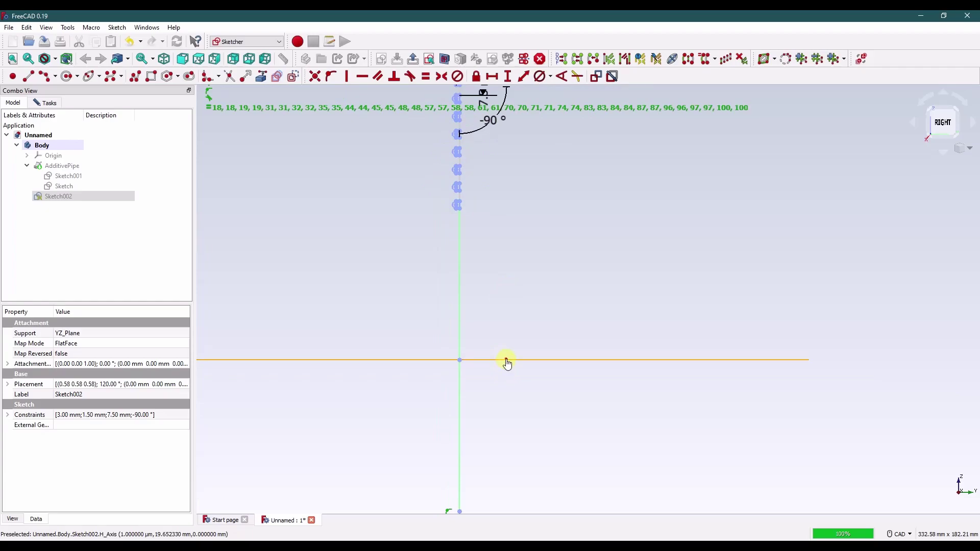
{"action": "left_click", "coordinate": [507, 76]}
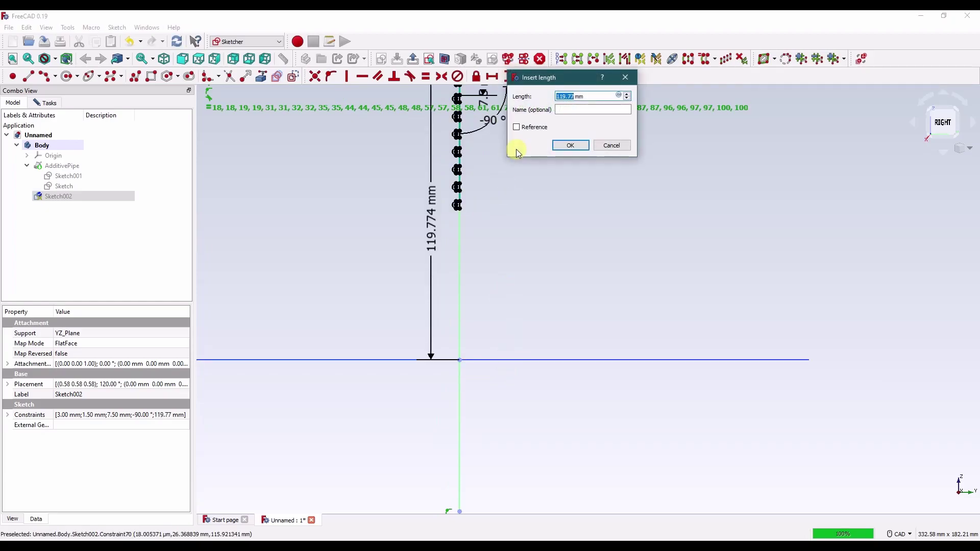
{"action": "type", "text": "60"}
{"action": "key", "text": "Return"}
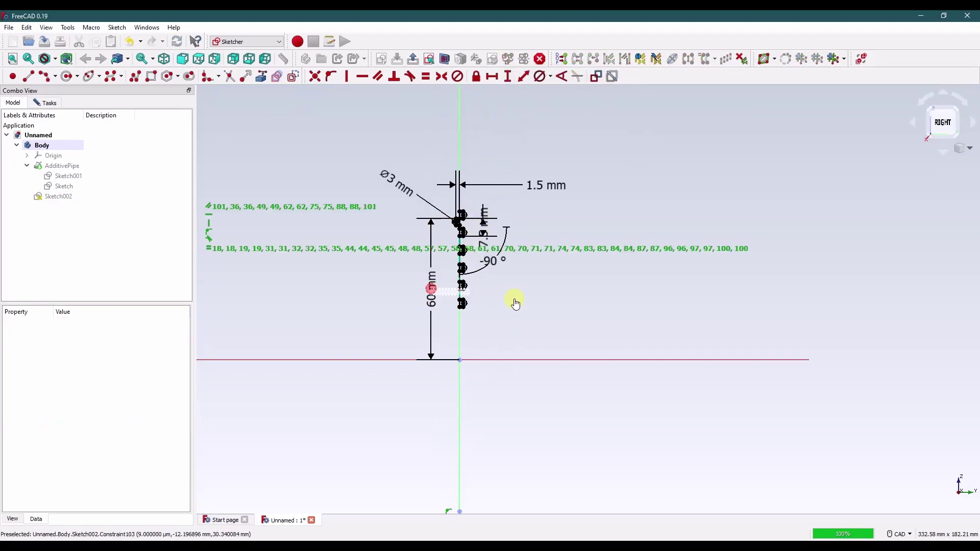
{"action": "left_click", "coordinate": [563, 301]}
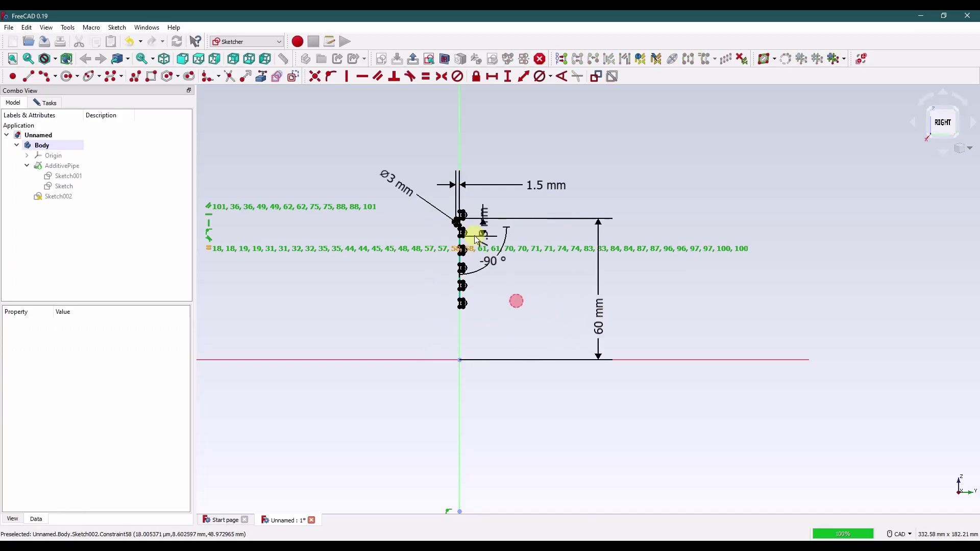
Inspect the profiles near the vertical axis and undo the 60 mm distance constraint
{"action": "scroll", "coordinate": [459, 225], "scroll_direction": "up", "scroll_amount": 5}
{"action": "scroll", "coordinate": [459, 225], "scroll_direction": "up", "scroll_amount": 3}
{"action": "scroll", "coordinate": [458, 222], "scroll_direction": "down", "scroll_amount": 3}
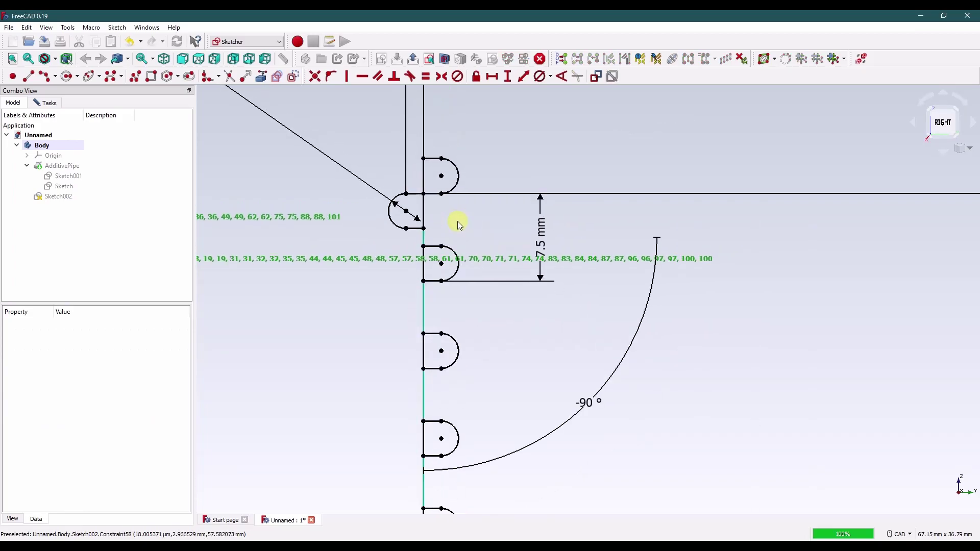
{"action": "scroll", "coordinate": [468, 220], "scroll_direction": "down", "scroll_amount": 2}
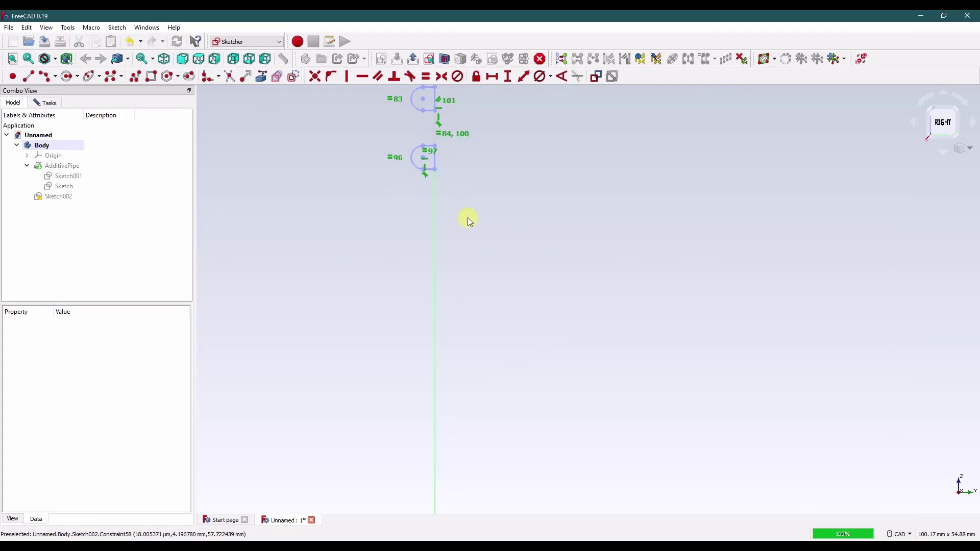
Examine the column of D-shaped profiles along the vertical axis, from the array down to the origin
{"action": "scroll", "coordinate": [482, 225], "scroll_direction": "down", "scroll_amount": 5}
{"action": "middle_click_drag", "start_coordinate": [544, 214], "coordinate": [571, 339]}
{"action": "scroll", "coordinate": [546, 328], "scroll_direction": "up", "scroll_amount": 5}
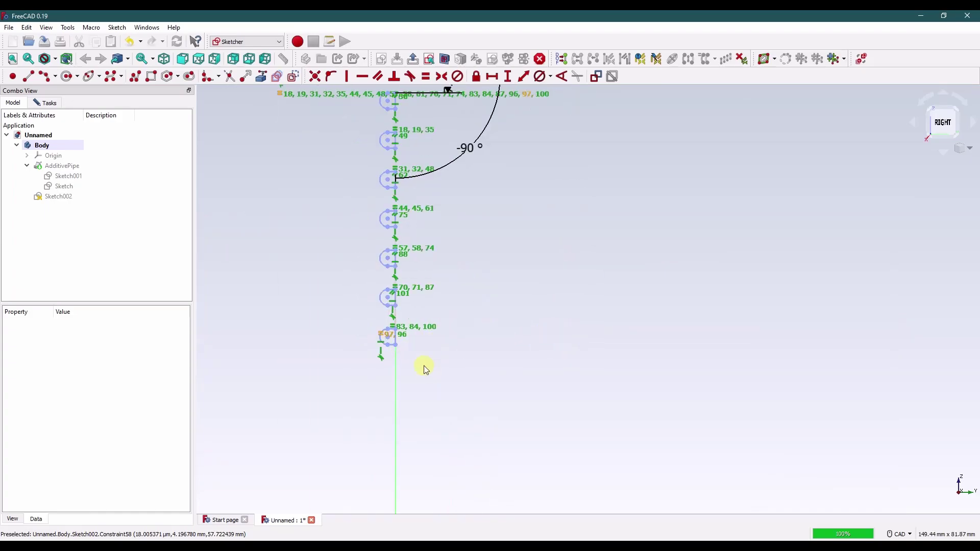
{"action": "middle_click_drag", "start_coordinate": [424, 368], "coordinate": [530, 243]}
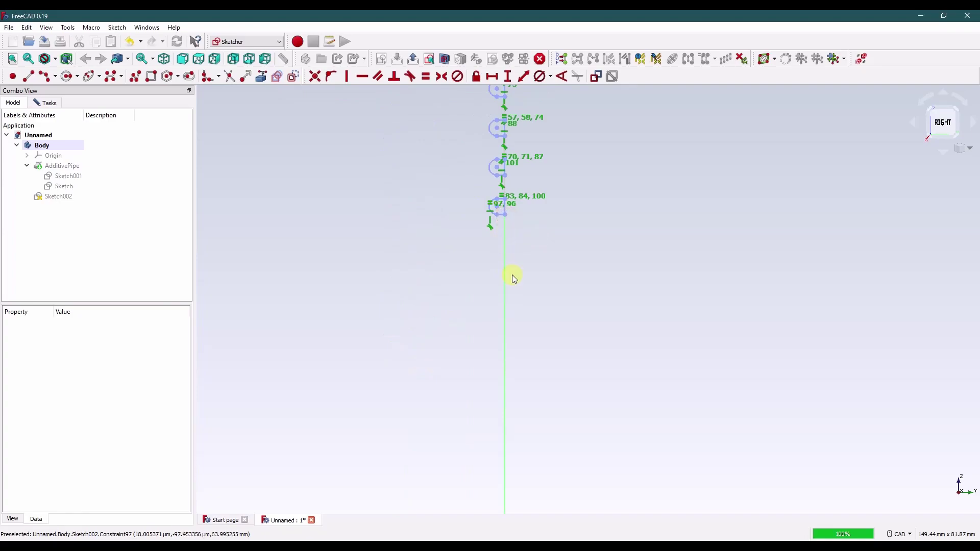
{"action": "scroll", "coordinate": [503, 214], "scroll_direction": "up", "scroll_amount": 5}
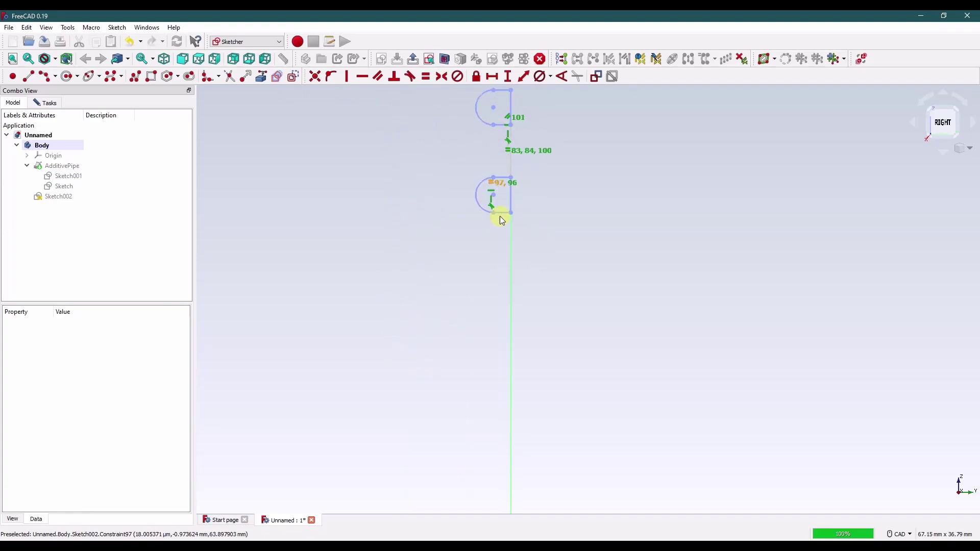
{"action": "left_click_drag", "start_coordinate": [511, 213], "coordinate": [525, 439]}
{"action": "middle_click_drag", "start_coordinate": [544, 372], "coordinate": [518, 103]}
{"action": "middle_click_drag", "start_coordinate": [536, 227], "coordinate": [528, 190]}
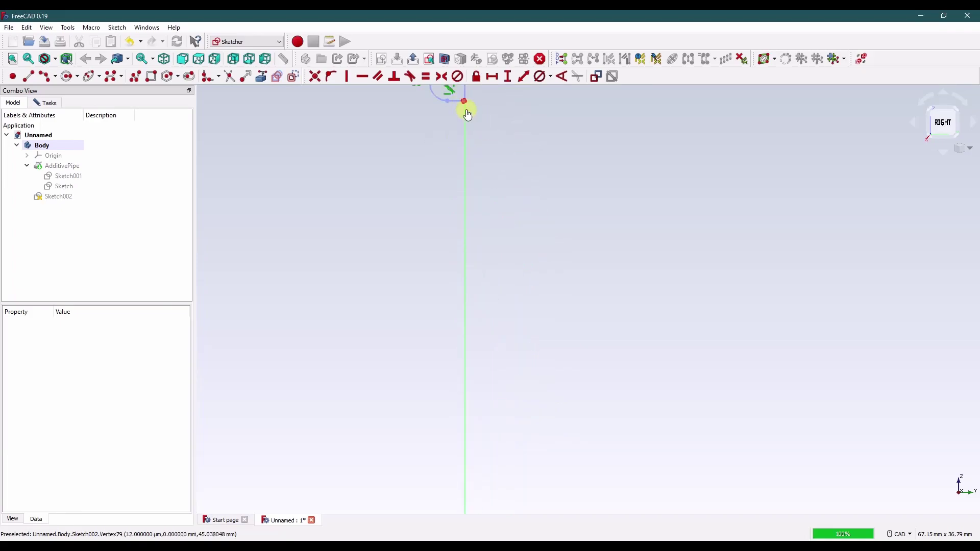
{"action": "mouse_move", "coordinate": [465, 105]}
{"action": "middle_mouse_down"}
{"action": "mouse_move", "coordinate": [490, 382]}
{"action": "mouse_move", "coordinate": [515, 374]}
{"action": "mouse_move", "coordinate": [472, 128]}
{"action": "mouse_move", "coordinate": [425, 256]}
{"action": "mouse_move", "coordinate": [444, 308]}
{"action": "middle_mouse_up"}
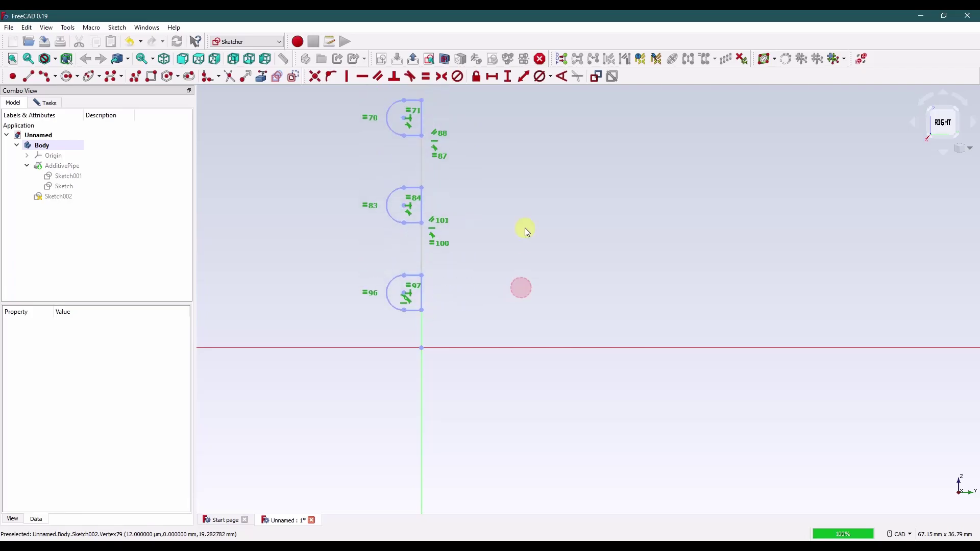
Delete the stray point on the vertical axis below the origin
{"action": "scroll", "coordinate": [520, 231], "scroll_direction": "down", "scroll_amount": 3}
{"action": "mouse_move", "coordinate": [519, 231]}
{"action": "middle_mouse_down"}
{"action": "mouse_move", "coordinate": [532, 391]}
{"action": "mouse_move", "coordinate": [536, 180]}
{"action": "middle_mouse_up"}
{"action": "left_click", "coordinate": [476, 432]}
{"action": "key", "text": "Delete"}
{"action": "middle_click_drag", "start_coordinate": [538, 275], "coordinate": [524, 443]}
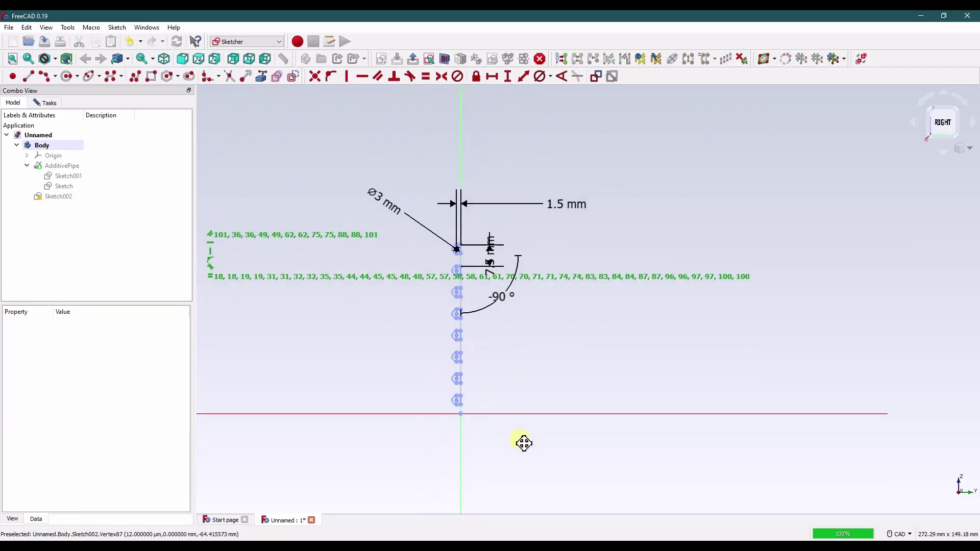
Constrain the top profile's upper-right corner to a vertical distance of 60 mm from the horizontal axis
{"action": "scroll", "coordinate": [479, 281], "scroll_direction": "up", "scroll_amount": 3}
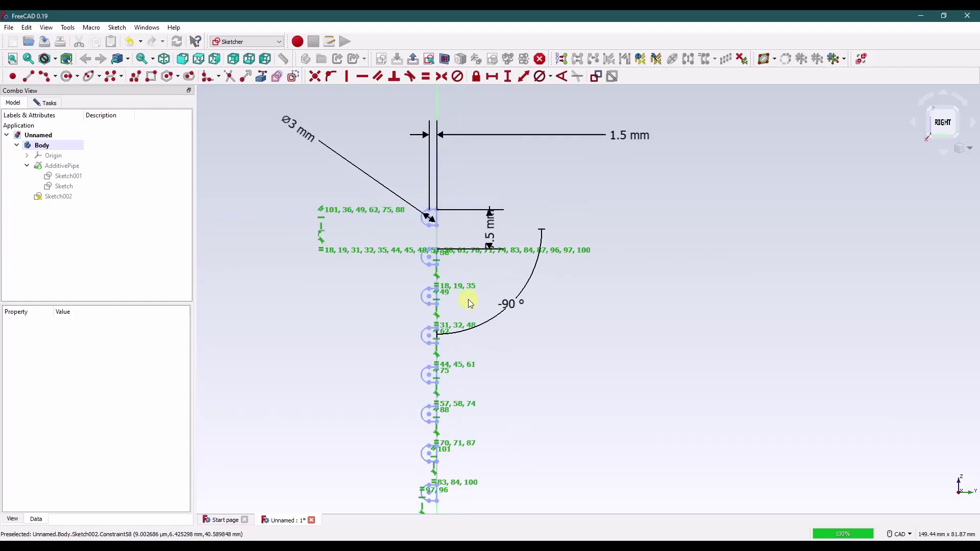
{"action": "scroll", "coordinate": [438, 211], "scroll_direction": "up", "scroll_amount": 3}
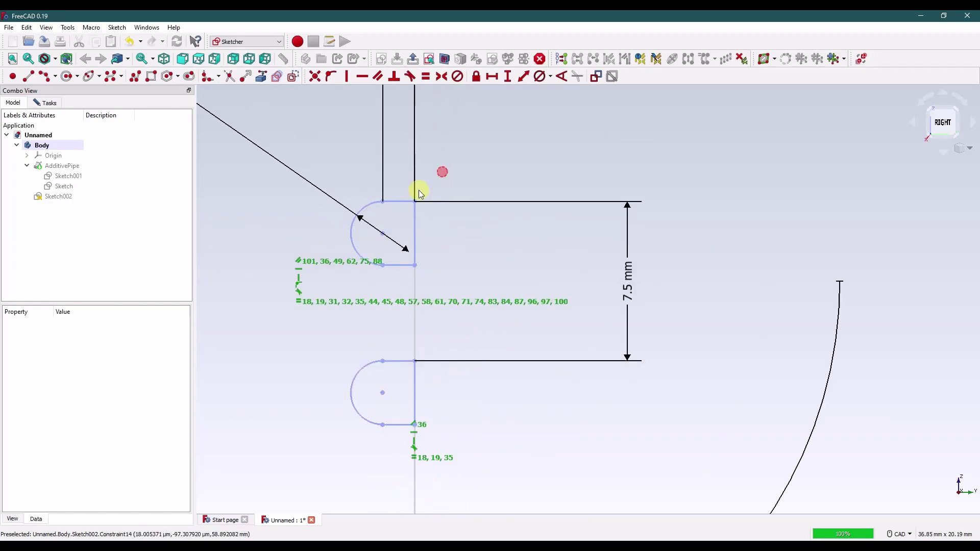
{"action": "left_click", "coordinate": [415, 203]}
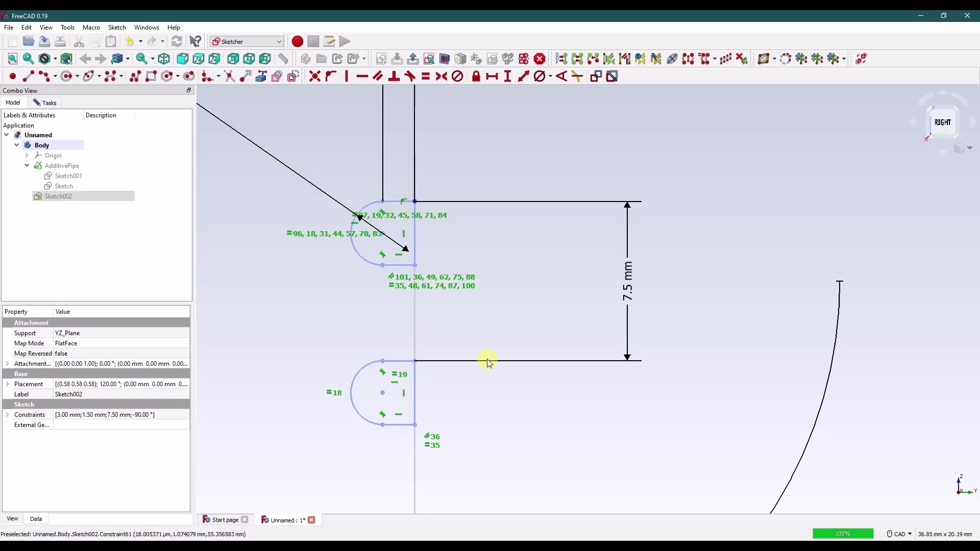
{"action": "scroll", "coordinate": [486, 357], "scroll_direction": "down", "scroll_amount": 3}
{"action": "scroll", "coordinate": [477, 326], "scroll_direction": "down", "scroll_amount": 2}
{"action": "middle_click_drag", "start_coordinate": [503, 363], "coordinate": [491, 208]}
{"action": "mouse_move", "coordinate": [513, 322]}
{"action": "middle_mouse_down"}
{"action": "mouse_move", "coordinate": [489, 182]}
{"action": "mouse_move", "coordinate": [491, 107]}
{"action": "middle_mouse_up"}
{"action": "left_click", "coordinate": [493, 376]}
{"action": "left_click", "coordinate": [508, 76]}
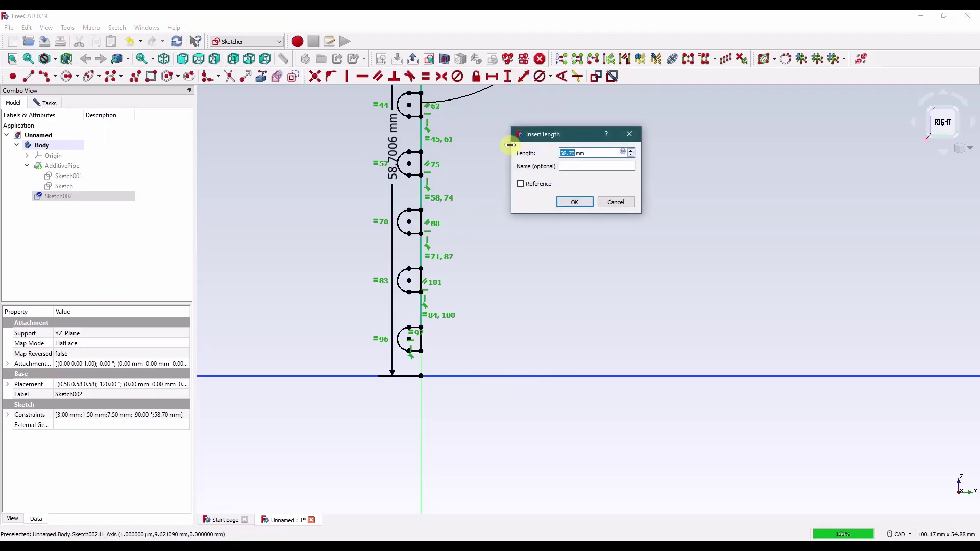
{"action": "type", "text": "60"}
{"action": "key", "text": "Return"}
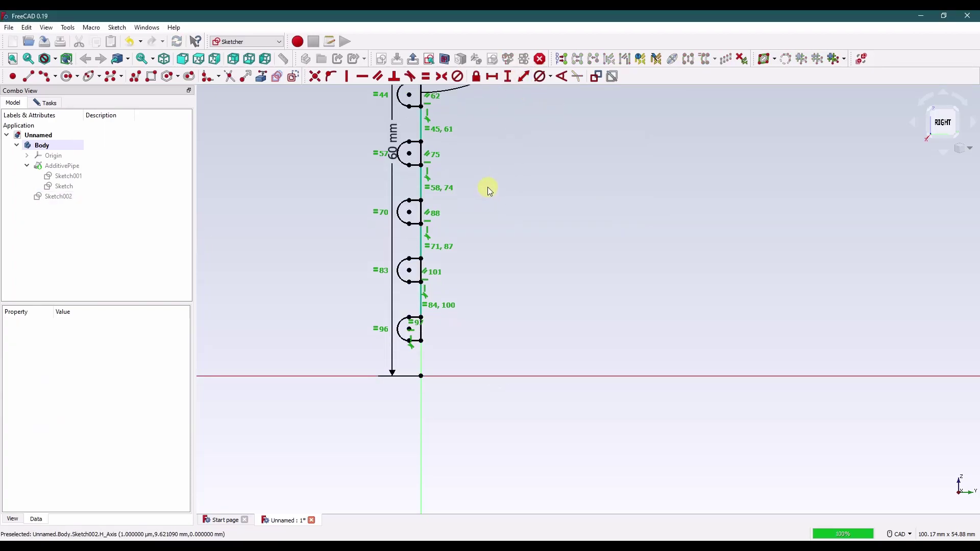
Move the 60 mm dimension label well clear of the profiles and close the sketch
{"action": "middle_click_drag", "start_coordinate": [495, 210], "coordinate": [492, 334]}
{"action": "left_click_drag", "start_coordinate": [391, 259], "coordinate": [791, 285]}
{"action": "mouse_move", "coordinate": [542, 217]}
{"action": "middle_mouse_down"}
{"action": "mouse_move", "coordinate": [542, 385]}
{"action": "mouse_move", "coordinate": [556, 250]}
{"action": "mouse_move", "coordinate": [527, 352]}
{"action": "mouse_move", "coordinate": [538, 315]}
{"action": "middle_mouse_up"}
{"action": "left_click", "coordinate": [47, 102]}
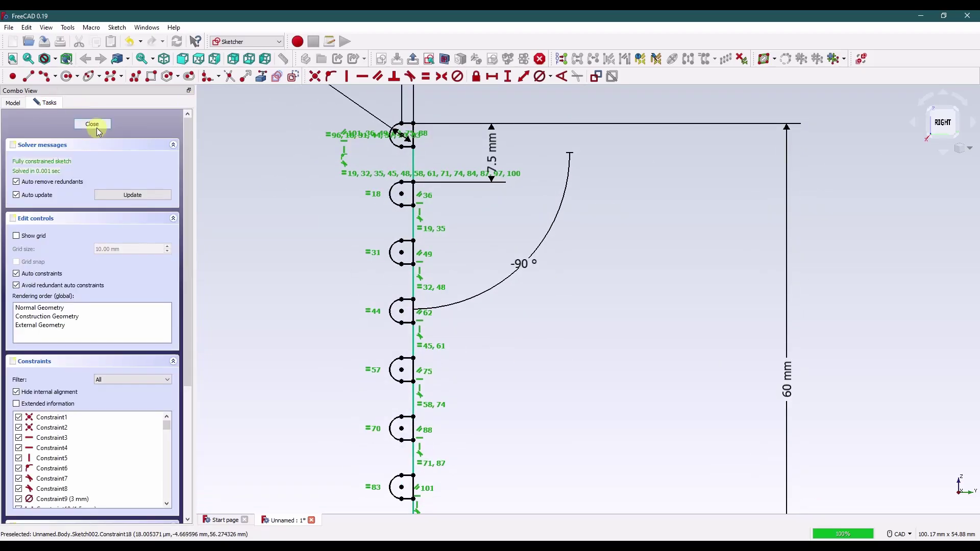
{"action": "left_click", "coordinate": [62, 123]}
Show the AdditivePipe arm together with the ring profiles and collapse its entry in the model tree
{"action": "left_click", "coordinate": [64, 163]}
{"action": "key", "text": "space"}
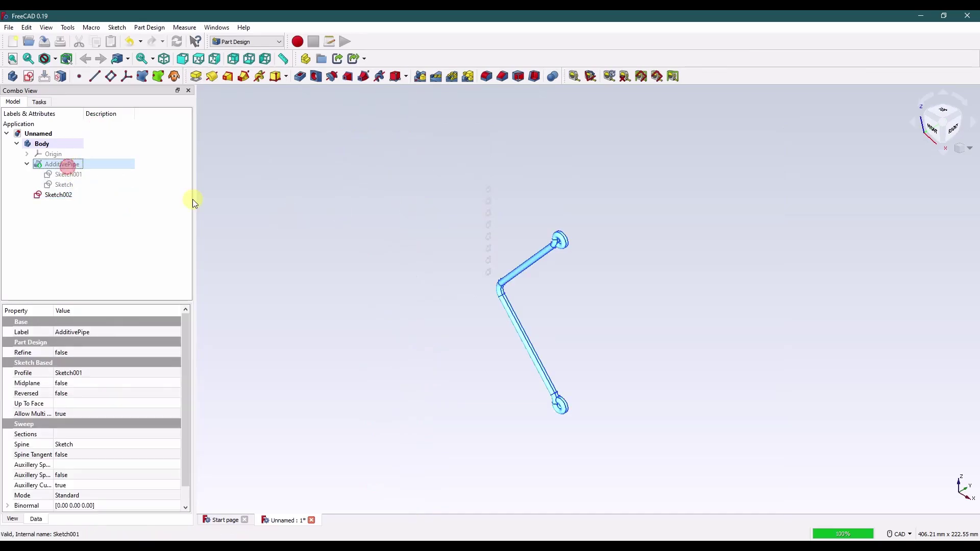
{"action": "left_click", "coordinate": [242, 208]}
{"action": "left_click", "coordinate": [44, 166]}
{"action": "left_click", "coordinate": [26, 164]}
Revolve the ring profile sketch, Sketch002, 360° about the body's Y axis
{"action": "left_click", "coordinate": [58, 174]}
{"action": "mouse_move", "coordinate": [332, 179]}
{"action": "middle_mouse_down"}
{"action": "mouse_move", "coordinate": [346, 184]}
{"action": "mouse_move", "coordinate": [338, 203]}
{"action": "middle_mouse_up"}
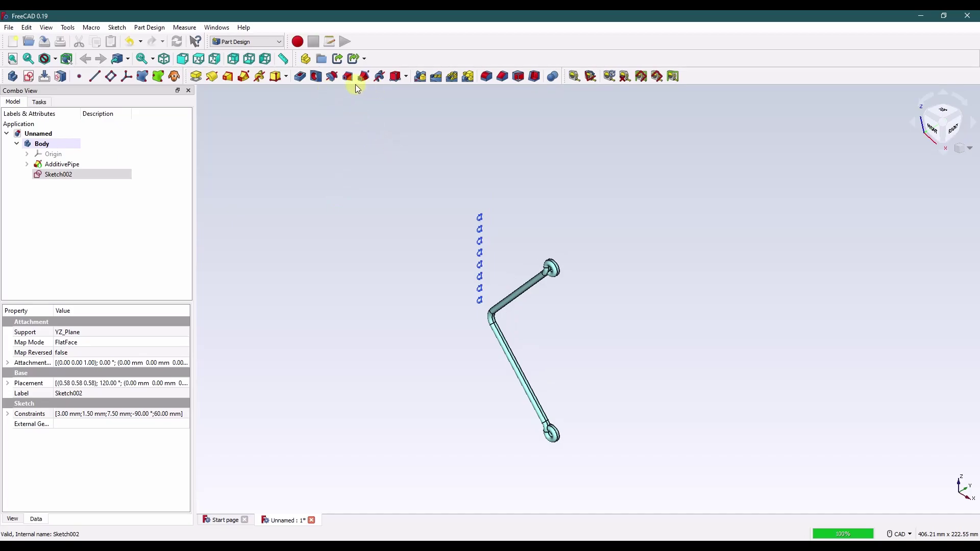
{"action": "left_click", "coordinate": [213, 78]}
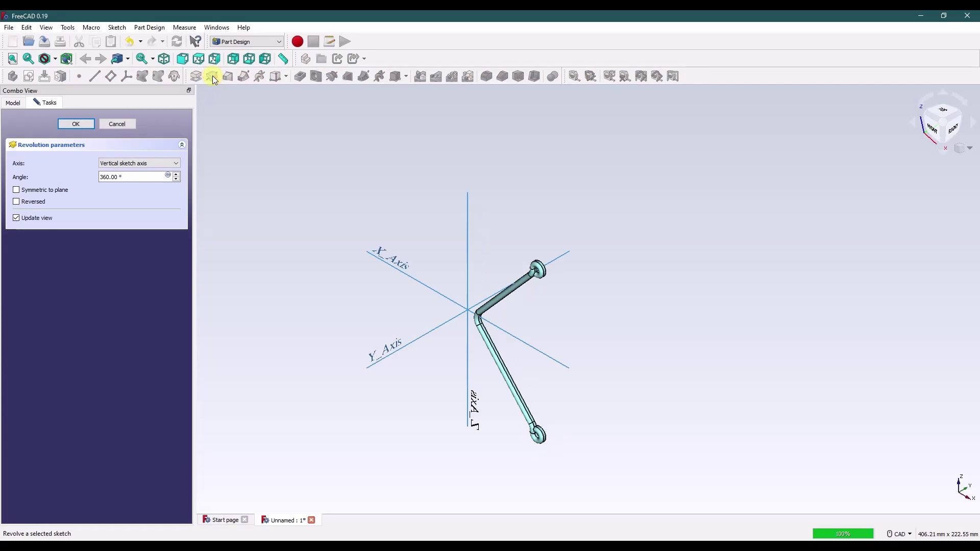
{"action": "left_click", "coordinate": [417, 342]}
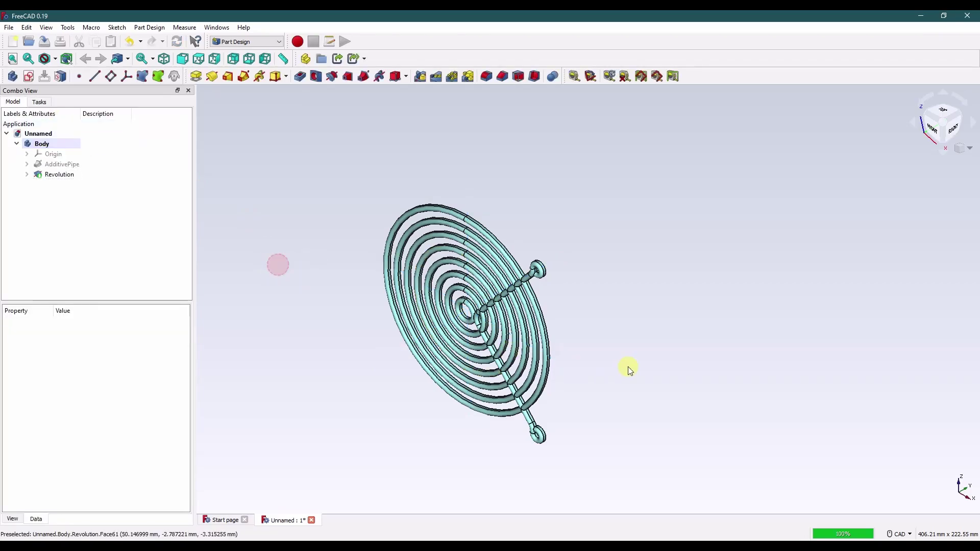
{"action": "middle_click_drag", "start_coordinate": [638, 365], "coordinate": [352, 358]}
{"action": "middle_click_drag", "start_coordinate": [619, 314], "coordinate": [619, 341]}
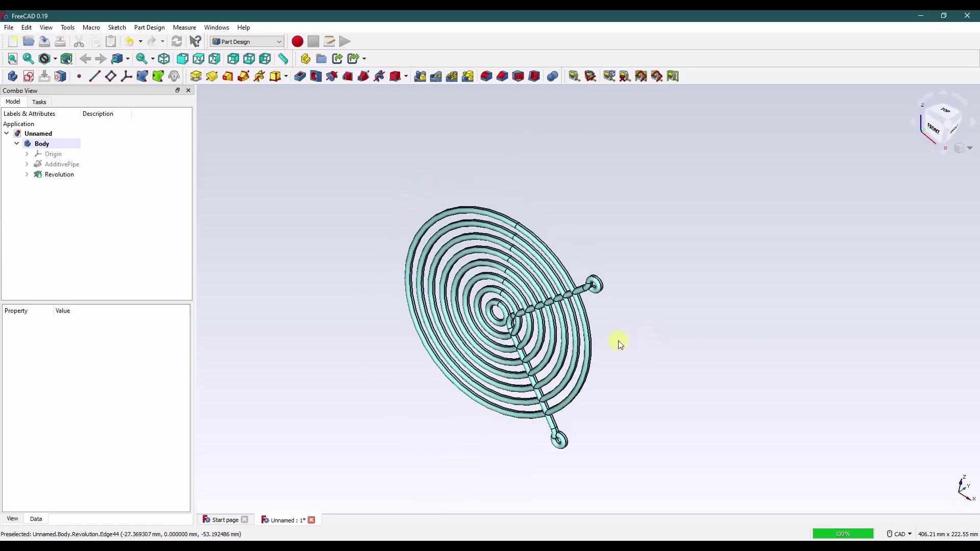
Mirror the AdditivePipe feature across the YZ plane to add the opposite pair of arms
{"action": "left_click", "coordinate": [72, 166]}
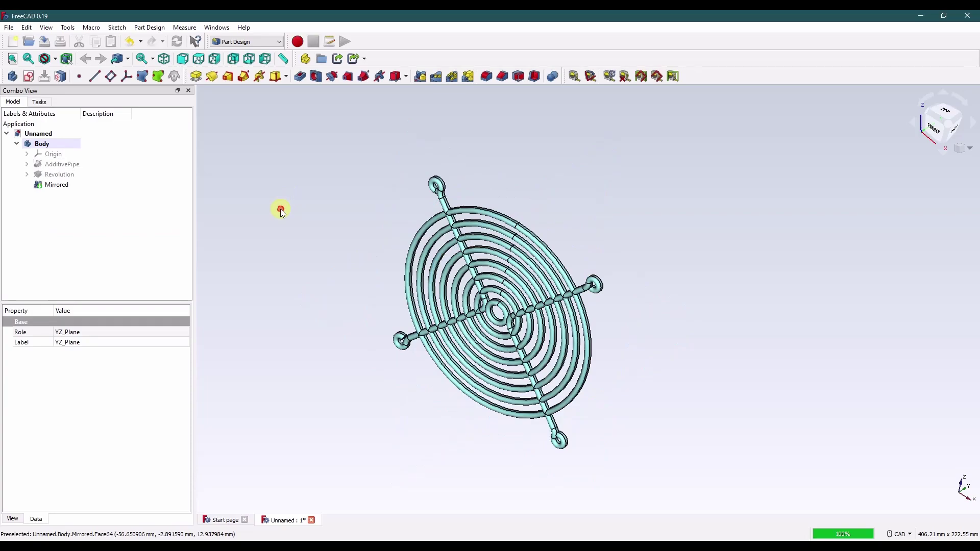
{"action": "left_click", "coordinate": [316, 255]}
{"action": "middle_click_drag", "start_coordinate": [316, 255], "coordinate": [352, 244]}
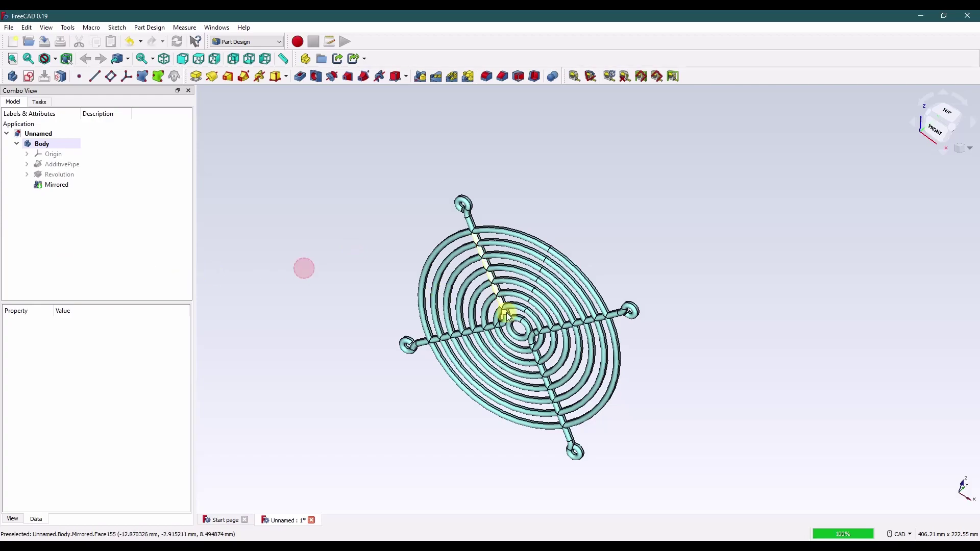
Examine where the arms' inner bends meet the innermost rings and check the pipe's profile sketch, Sketch001
{"action": "scroll", "coordinate": [529, 328], "scroll_direction": "up", "scroll_amount": 5}
{"action": "middle_click_drag", "start_coordinate": [514, 339], "coordinate": [375, 306]}
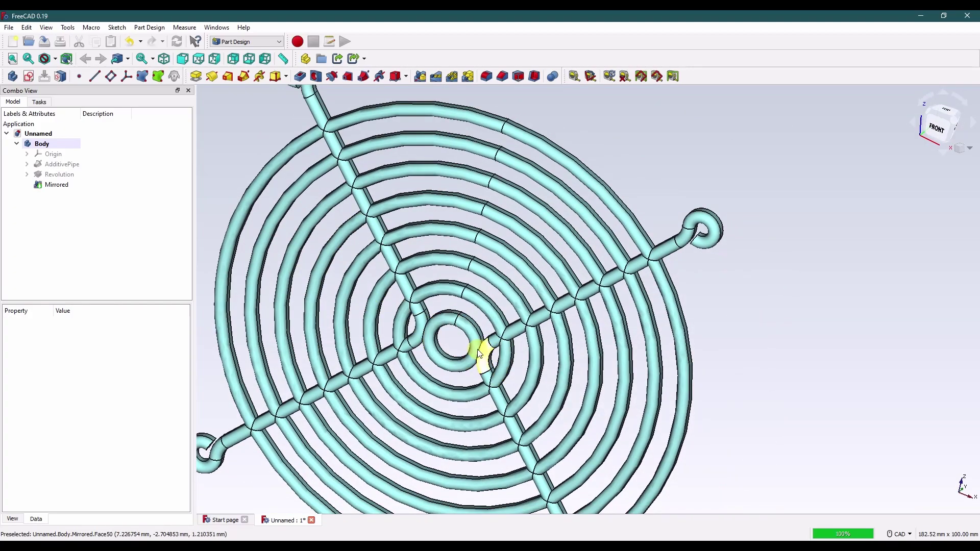
{"action": "scroll", "coordinate": [453, 345], "scroll_direction": "up", "scroll_amount": 5}
{"action": "scroll", "coordinate": [475, 347], "scroll_direction": "down", "scroll_amount": 8}
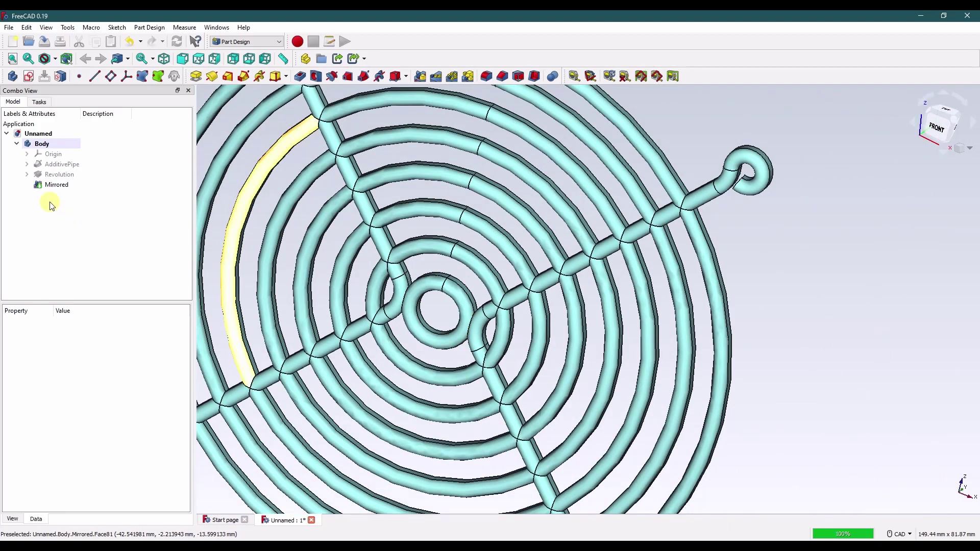
{"action": "left_click", "coordinate": [26, 164]}
{"action": "right_click", "coordinate": [54, 179]}
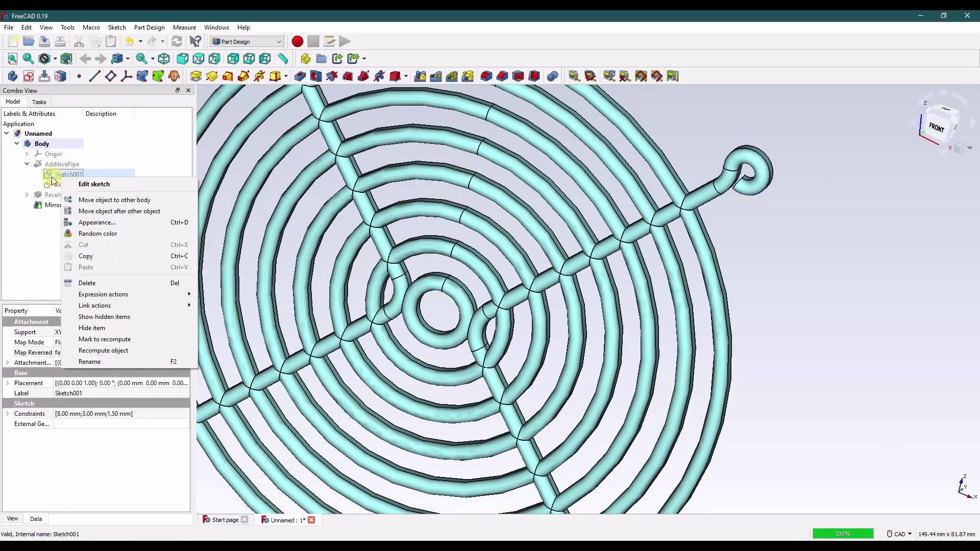
{"action": "left_click", "coordinate": [77, 184]}
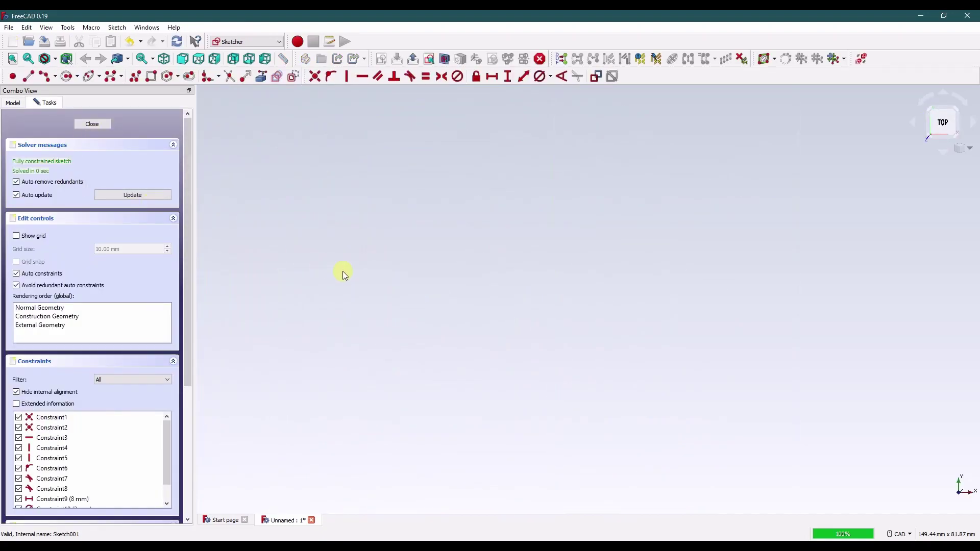
{"action": "left_click", "coordinate": [962, 148]}
{"action": "left_click", "coordinate": [936, 182]}
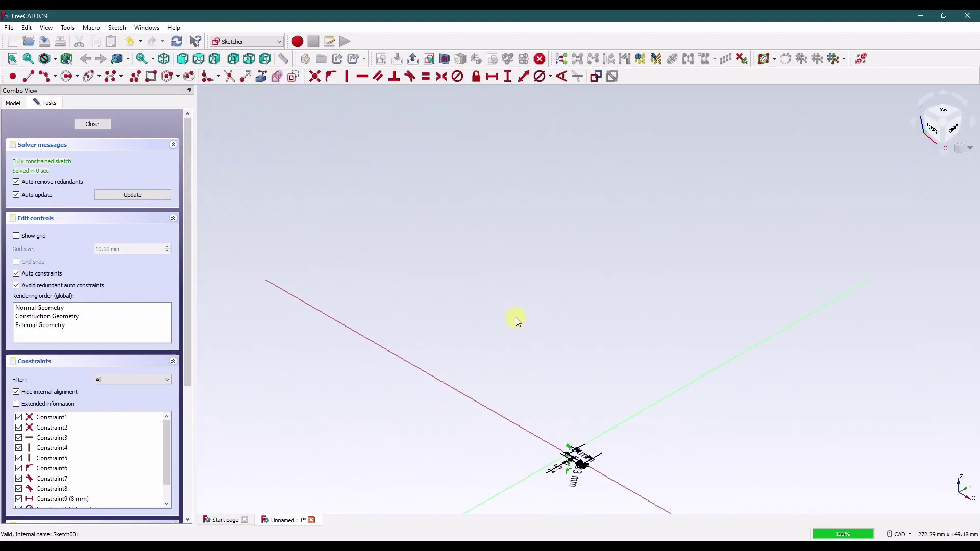
{"action": "left_click", "coordinate": [91, 124]}
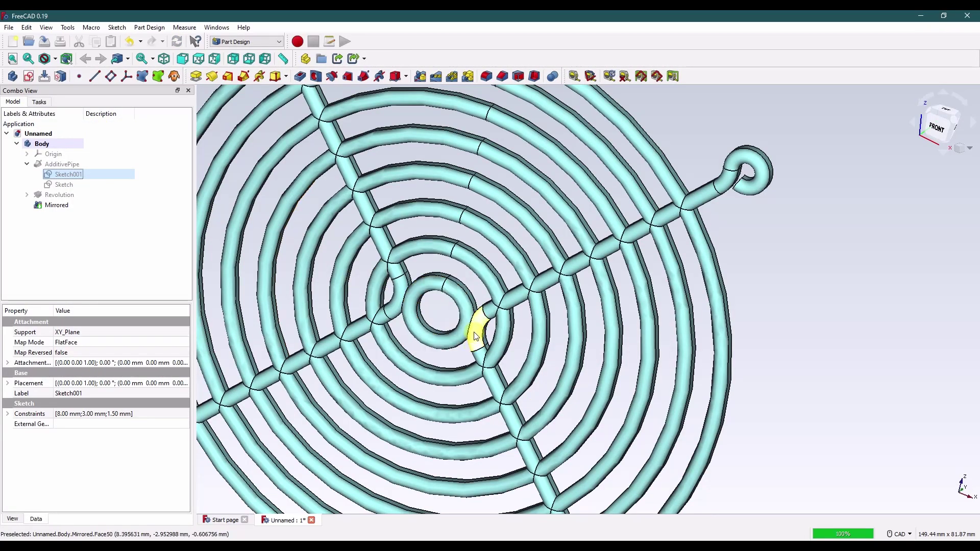
In the pipe's path sketch, set the distance from the vertical axis to the arm's inner bend to 4 mm and close the sketch
{"action": "right_click", "coordinate": [63, 185]}
{"action": "left_click", "coordinate": [73, 192]}
{"action": "mouse_move", "coordinate": [553, 267]}
{"action": "middle_mouse_down"}
{"action": "mouse_move", "coordinate": [536, 407]}
{"action": "mouse_move", "coordinate": [518, 396]}
{"action": "middle_mouse_up"}
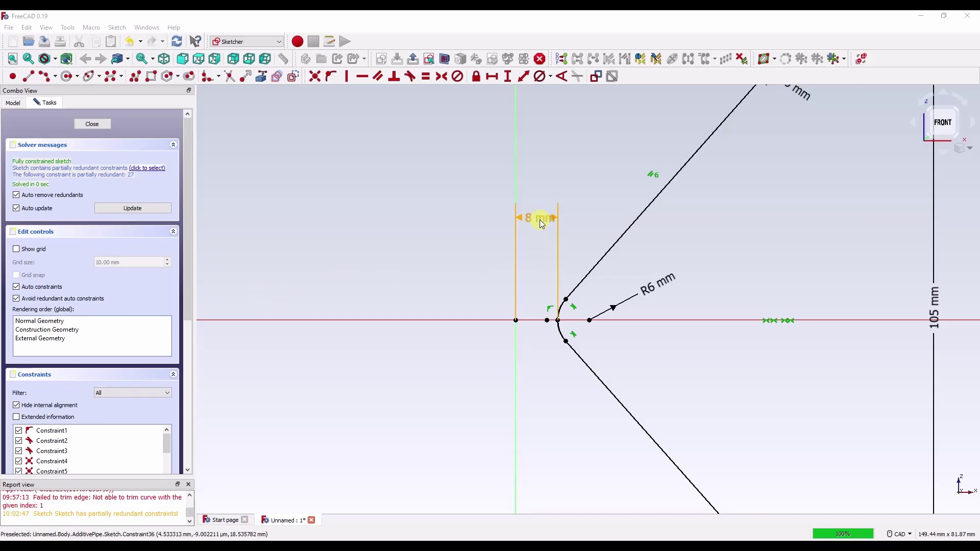
{"action": "left_click_drag", "start_coordinate": [537, 218], "coordinate": [451, 211]}
{"action": "double_click", "coordinate": [451, 208]}
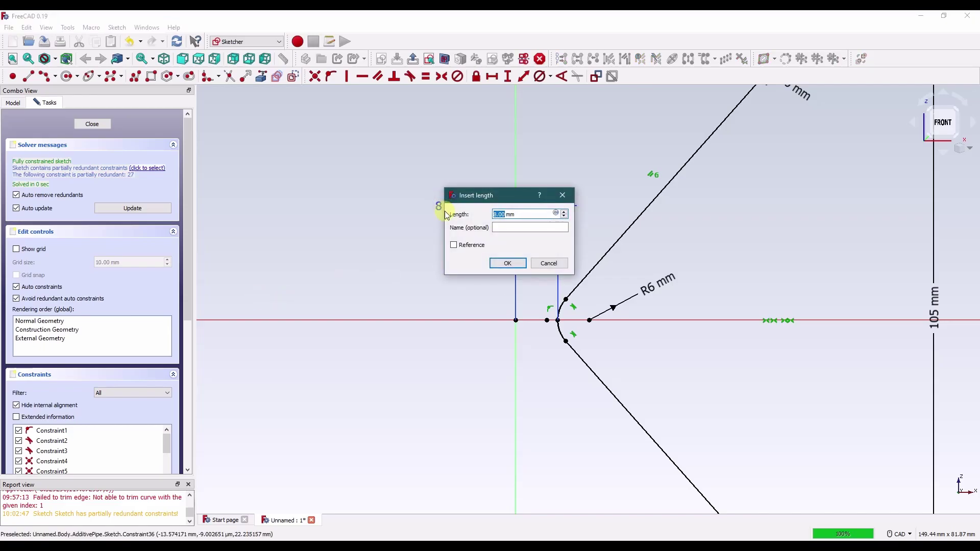
{"action": "key", "text": "Return"}
{"action": "left_click", "coordinate": [478, 237]}
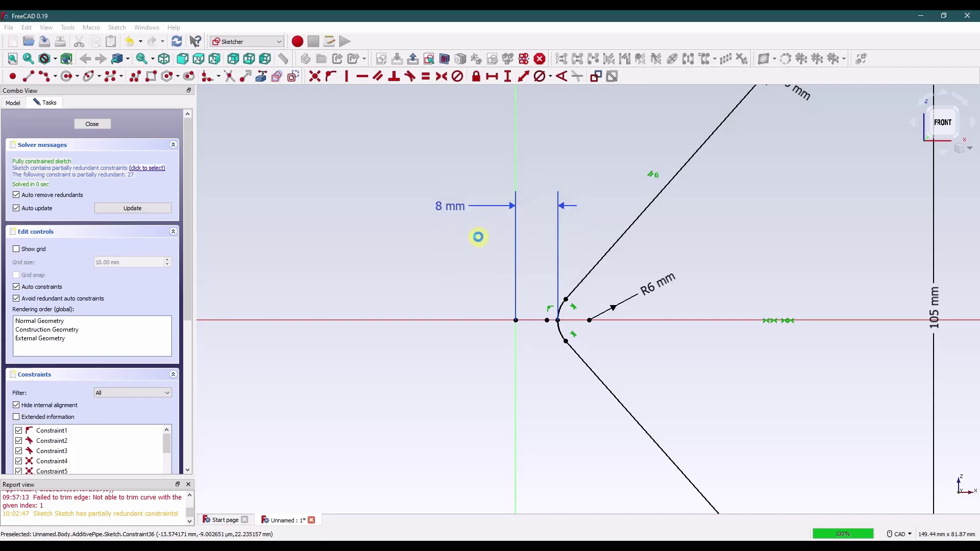
{"action": "key", "text": "ctrl+z"}
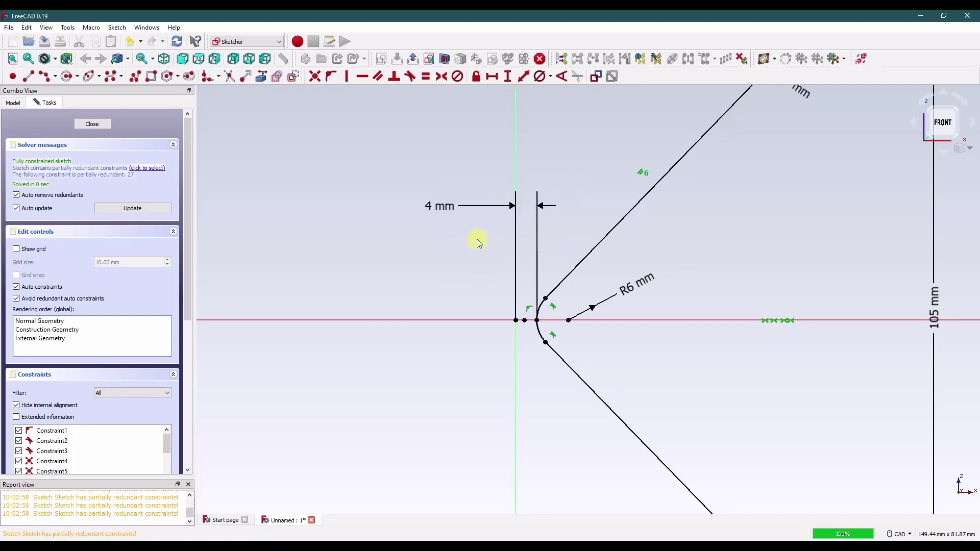
{"action": "left_click", "coordinate": [89, 124]}
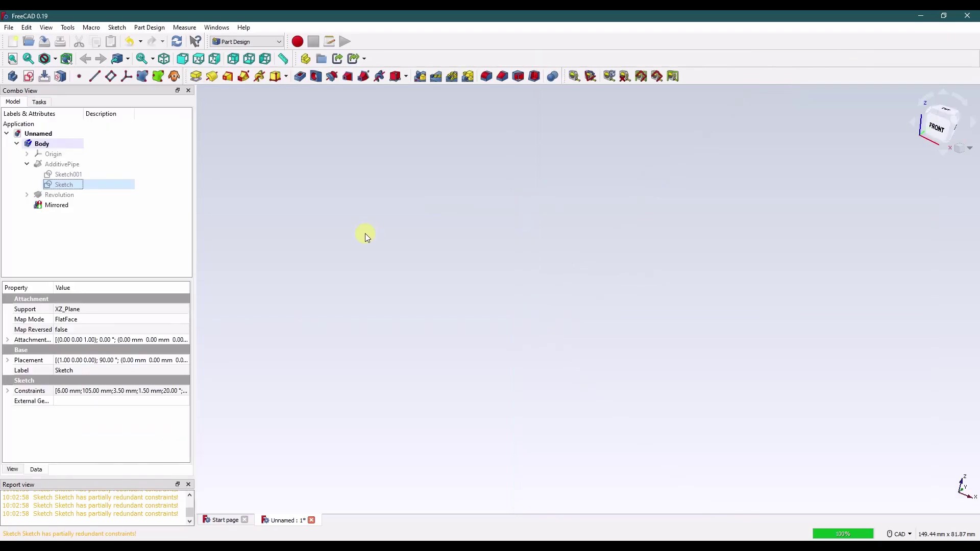
Delete the Mirrored feature from the body
{"action": "left_click", "coordinate": [51, 204]}
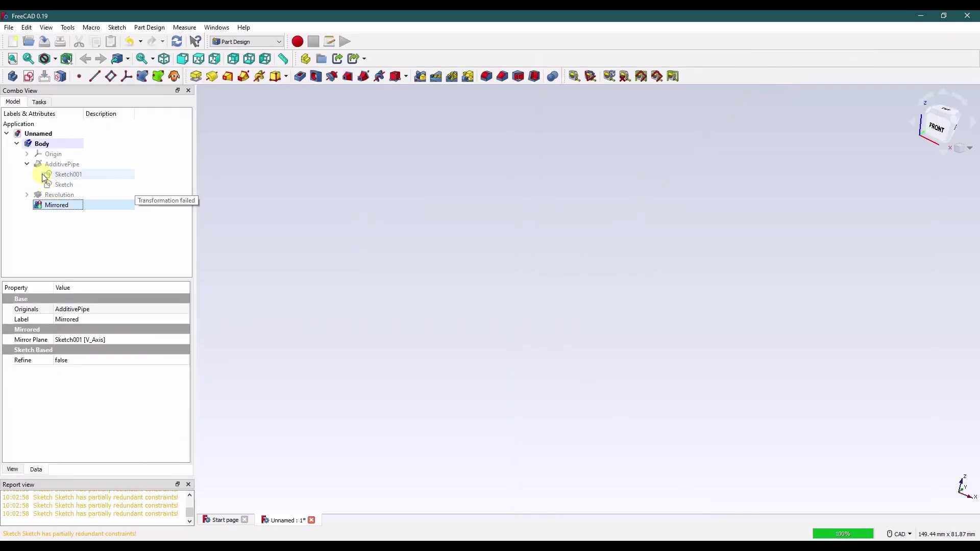
{"action": "left_click", "coordinate": [29, 165]}
{"action": "left_click", "coordinate": [45, 176]}
{"action": "left_click", "coordinate": [258, 205]}
{"action": "left_click", "coordinate": [57, 184]}
{"action": "right_click", "coordinate": [54, 187]}
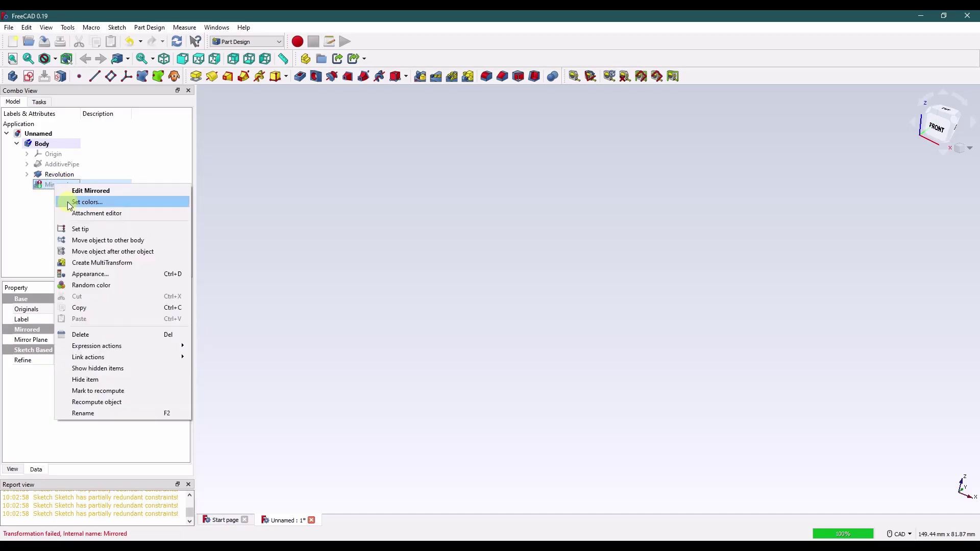
{"action": "left_click", "coordinate": [105, 334]}
Show the AdditivePipe arm in place of the revolved rings and bring its inner bend into view
{"action": "left_click", "coordinate": [57, 164]}
{"action": "key", "text": "space"}
{"action": "left_click", "coordinate": [256, 195]}
{"action": "middle_click", "coordinate": [598, 228]}
{"action": "middle_click_drag", "start_coordinate": [514, 271], "coordinate": [498, 158]}
{"action": "middle_click_drag", "start_coordinate": [426, 231], "coordinate": [431, 207]}
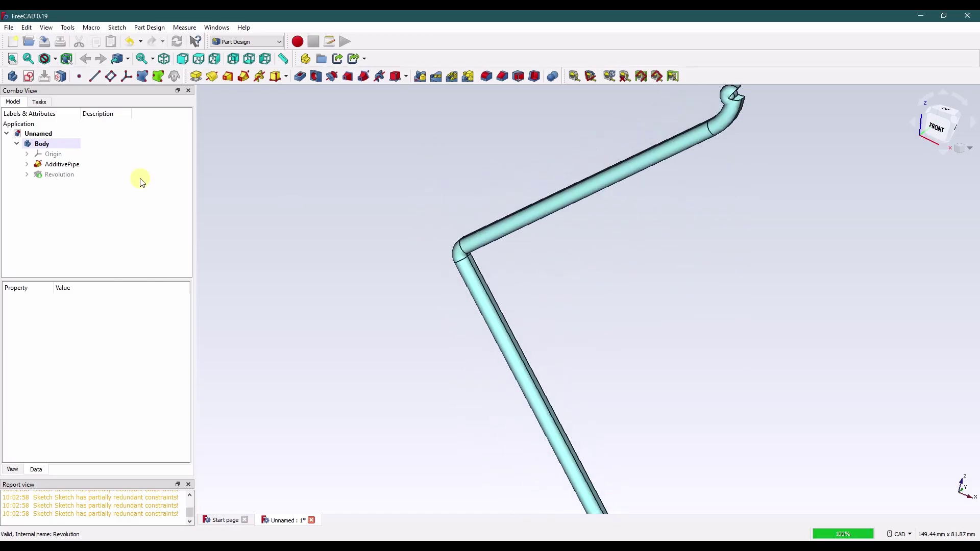
Reopen the pipe's path sketch, examine the inner bend and hooked end geometry, and close the sketch
{"action": "left_click", "coordinate": [27, 164]}
{"action": "right_click", "coordinate": [44, 178]}
{"action": "left_click", "coordinate": [45, 179]}
{"action": "right_click", "coordinate": [65, 182]}
{"action": "left_click", "coordinate": [99, 188]}
{"action": "scroll", "coordinate": [451, 362], "scroll_direction": "up", "scroll_amount": 5}
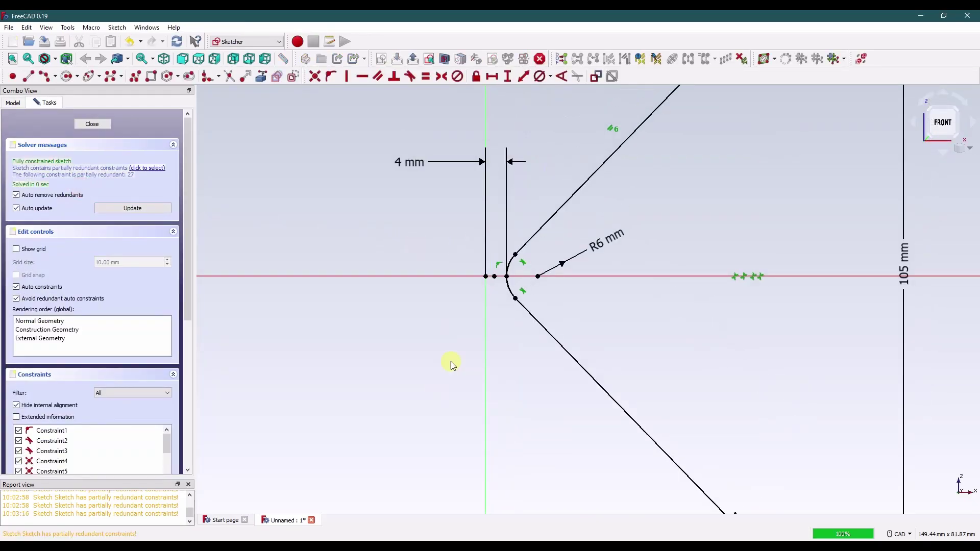
{"action": "scroll", "coordinate": [360, 400], "scroll_direction": "down", "scroll_amount": 5}
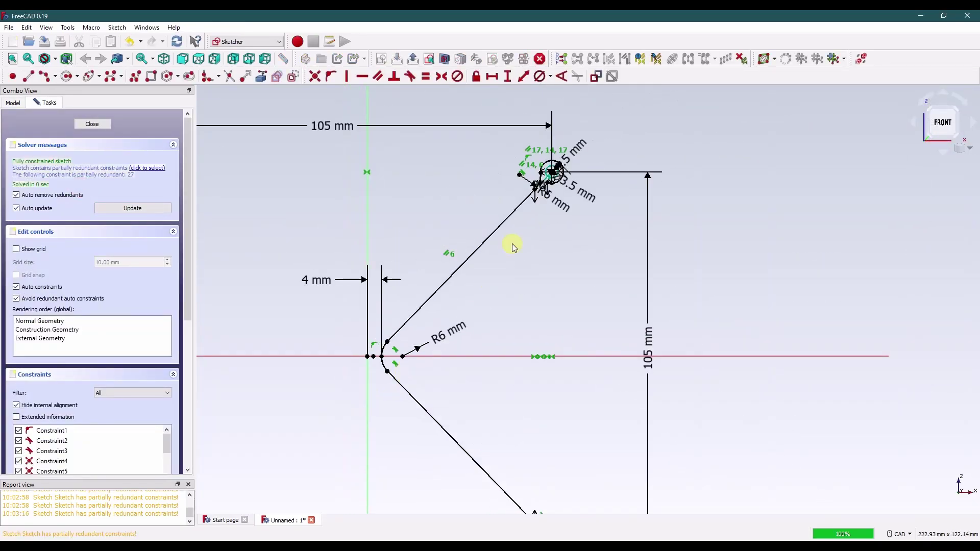
{"action": "scroll", "coordinate": [555, 197], "scroll_direction": "up", "scroll_amount": 3}
{"action": "scroll", "coordinate": [552, 203], "scroll_direction": "down", "scroll_amount": 2}
{"action": "middle_click_drag", "start_coordinate": [525, 360], "coordinate": [550, 207]}
{"action": "mouse_move", "coordinate": [528, 319]}
{"action": "middle_mouse_down"}
{"action": "mouse_move", "coordinate": [526, 268]}
{"action": "mouse_move", "coordinate": [512, 329]}
{"action": "middle_mouse_up"}
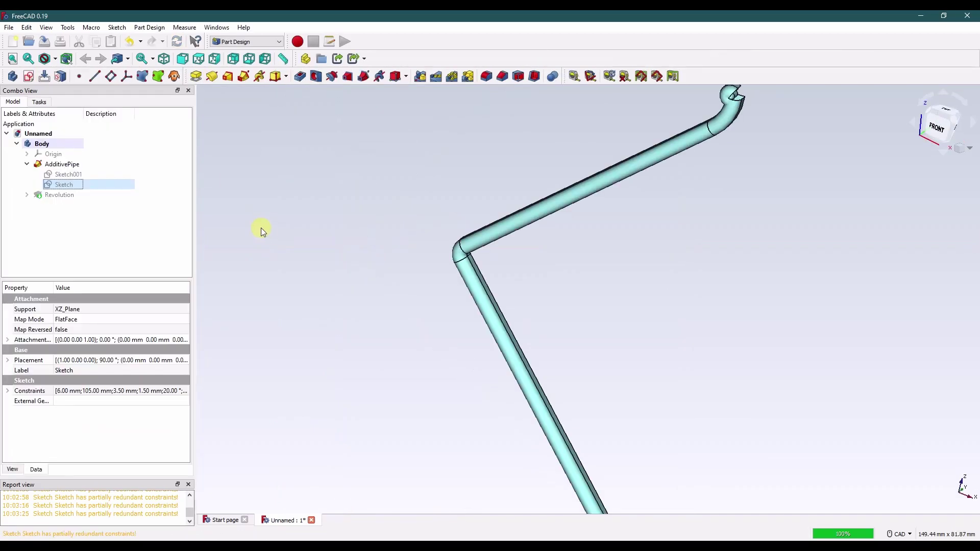
Check the profile and sweep path assigned in the AdditivePipe parameters and cancel without changes
{"action": "middle_click_drag", "start_coordinate": [280, 210], "coordinate": [284, 286]}
{"action": "middle_click_drag", "start_coordinate": [338, 262], "coordinate": [310, 236]}
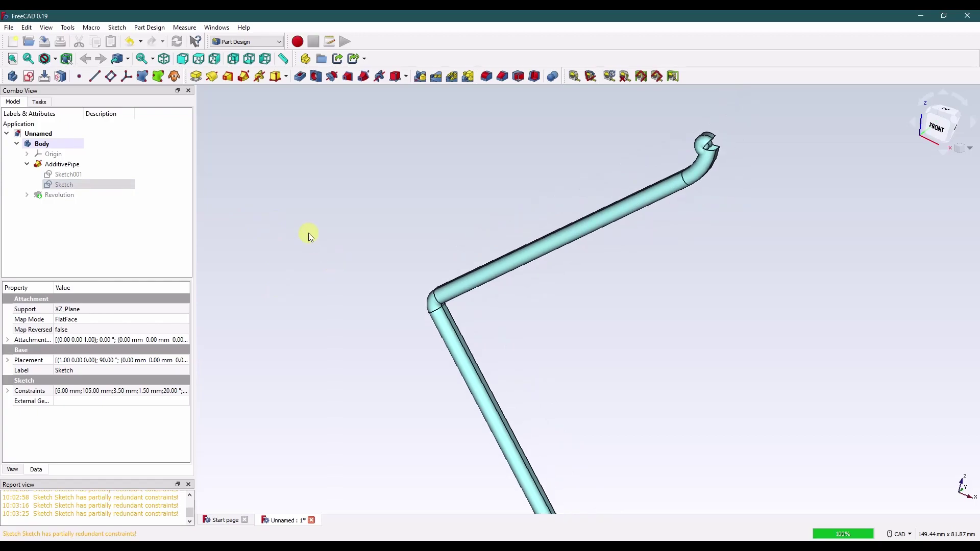
{"action": "left_click", "coordinate": [27, 164]}
{"action": "right_click", "coordinate": [59, 166]}
{"action": "left_click", "coordinate": [72, 172]}
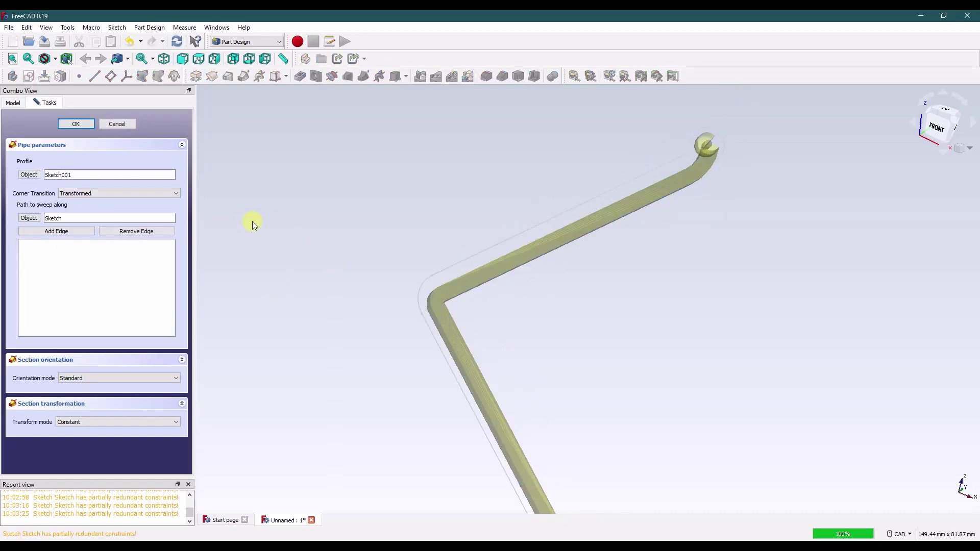
{"action": "mouse_move", "coordinate": [265, 222]}
{"action": "middle_mouse_down"}
{"action": "mouse_move", "coordinate": [234, 136]}
{"action": "mouse_move", "coordinate": [266, 216]}
{"action": "middle_mouse_up"}
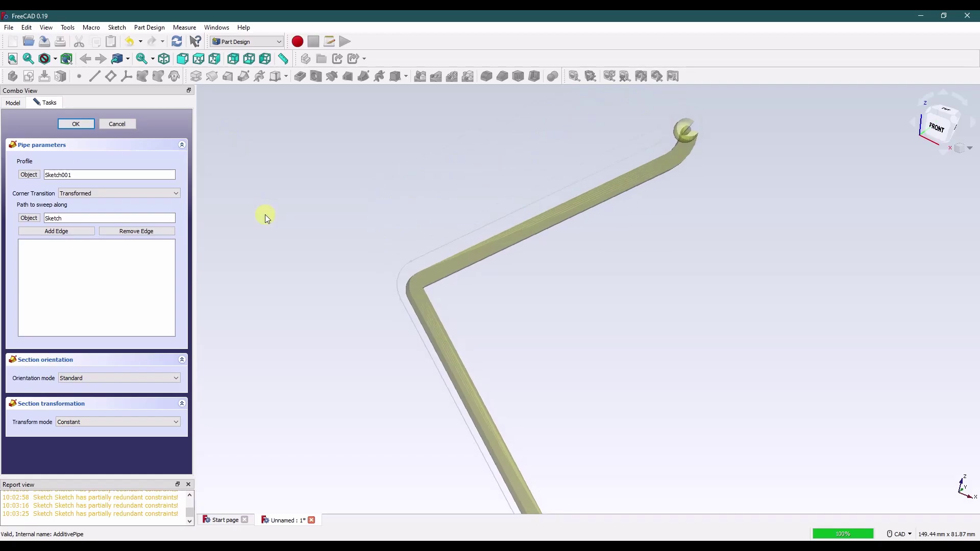
{"action": "left_click", "coordinate": [117, 124]}
In the pipe's profile sketch, Sketch001, set the profile's horizontal distance from the vertical axis to 4 mm and close the sketch
{"action": "left_click", "coordinate": [28, 163]}
{"action": "right_click", "coordinate": [58, 174]}
{"action": "left_click", "coordinate": [70, 181]}
{"action": "middle_click_drag", "start_coordinate": [365, 341], "coordinate": [361, 284]}
{"action": "middle_click_drag", "start_coordinate": [345, 454], "coordinate": [341, 265]}
{"action": "scroll", "coordinate": [514, 261], "scroll_direction": "up", "scroll_amount": 3}
{"action": "left_click", "coordinate": [469, 245]}
{"action": "double_click", "coordinate": [470, 247]}
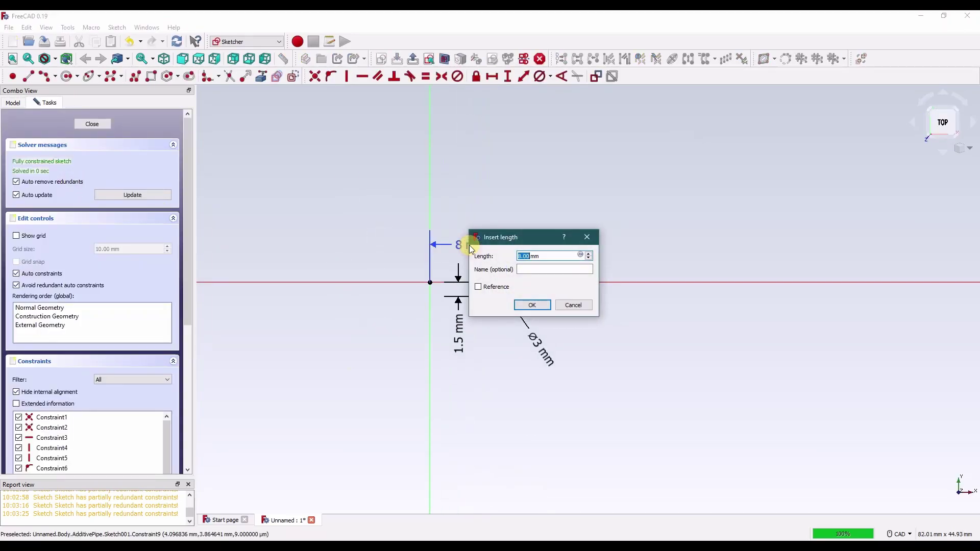
{"action": "key", "text": "Return"}
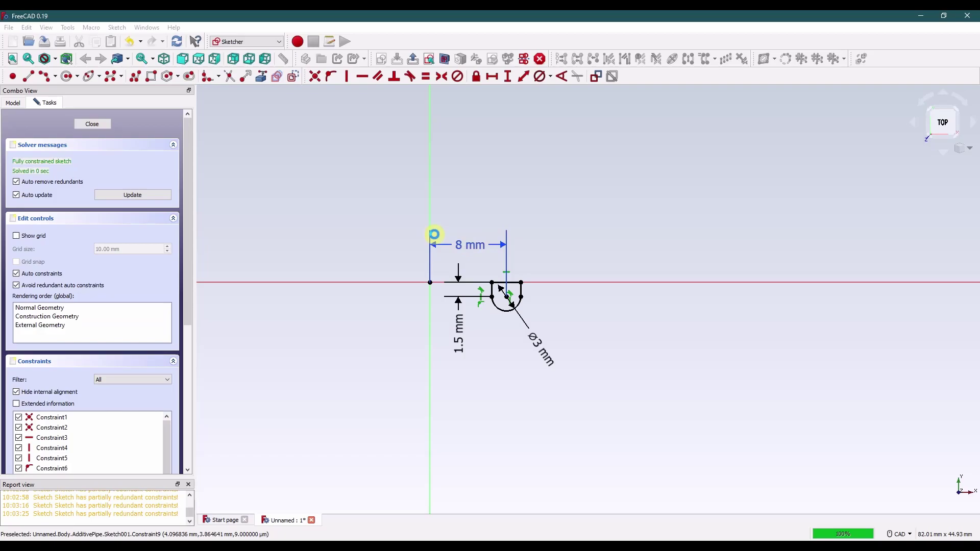
{"action": "left_click_drag", "start_coordinate": [454, 247], "coordinate": [357, 209]}
{"action": "left_click", "coordinate": [516, 265]}
{"action": "mouse_move", "coordinate": [524, 301]}
{"action": "middle_mouse_down"}
{"action": "mouse_move", "coordinate": [521, 257]}
{"action": "mouse_move", "coordinate": [518, 279]}
{"action": "middle_mouse_up"}
{"action": "middle_click_drag", "start_coordinate": [482, 222], "coordinate": [494, 320]}
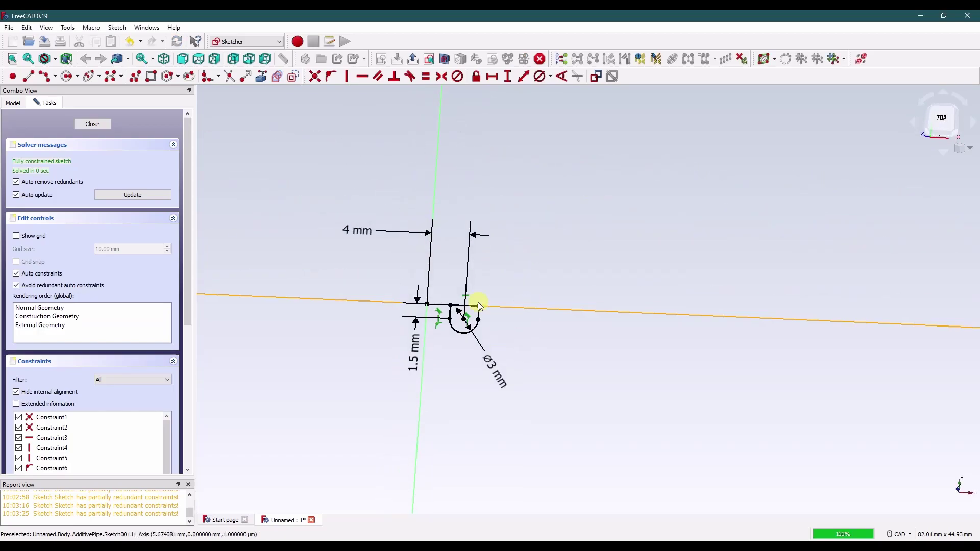
{"action": "left_click", "coordinate": [93, 125]}
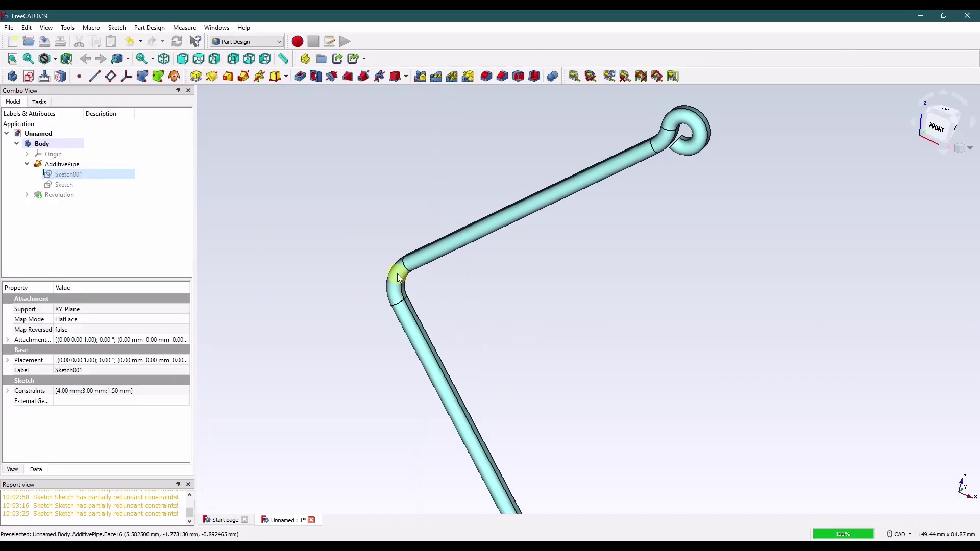
Show the Revolution rings in place of the single arm and close the Report view
{"action": "left_click", "coordinate": [27, 164]}
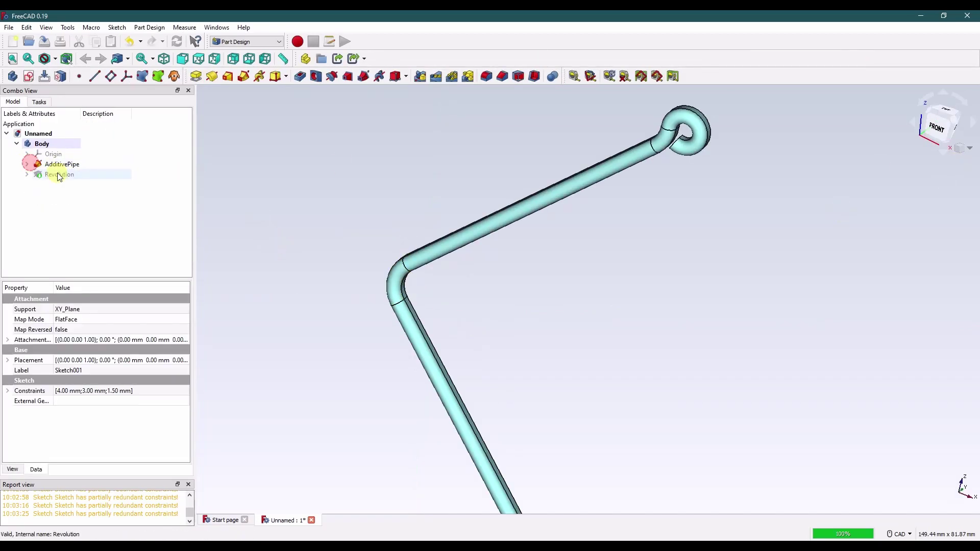
{"action": "left_click", "coordinate": [56, 176]}
{"action": "key", "text": "space"}
{"action": "left_click", "coordinate": [331, 217]}
{"action": "scroll", "coordinate": [365, 260], "scroll_direction": "down", "scroll_amount": 2}
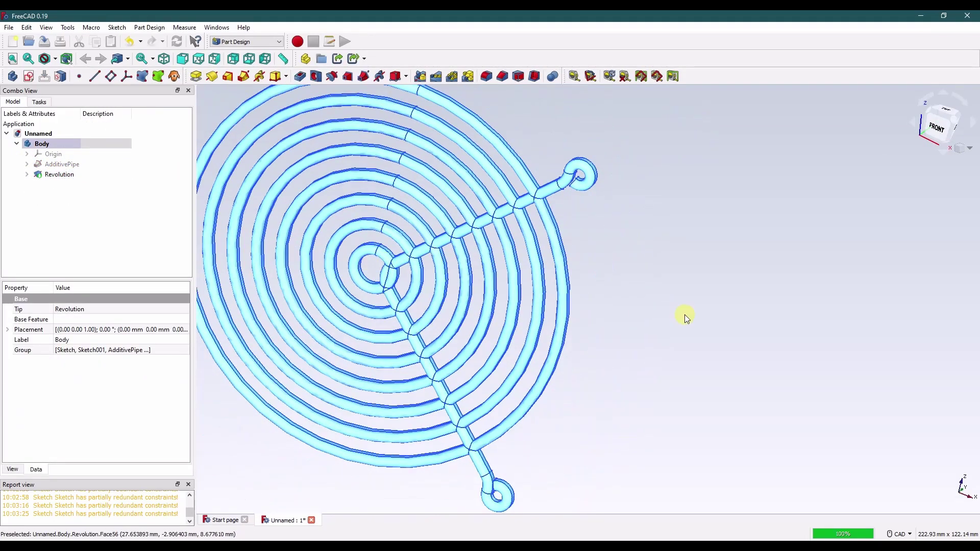
{"action": "left_click", "coordinate": [684, 314]}
{"action": "scroll", "coordinate": [395, 276], "scroll_direction": "up", "scroll_amount": 4}
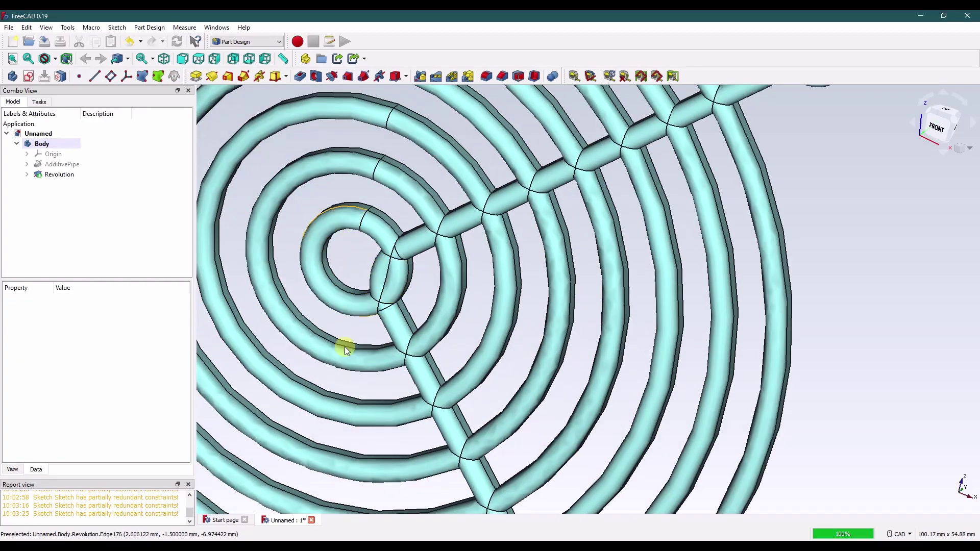
{"action": "left_click", "coordinate": [188, 484]}
{"action": "scroll", "coordinate": [383, 268], "scroll_direction": "down", "scroll_amount": 4}
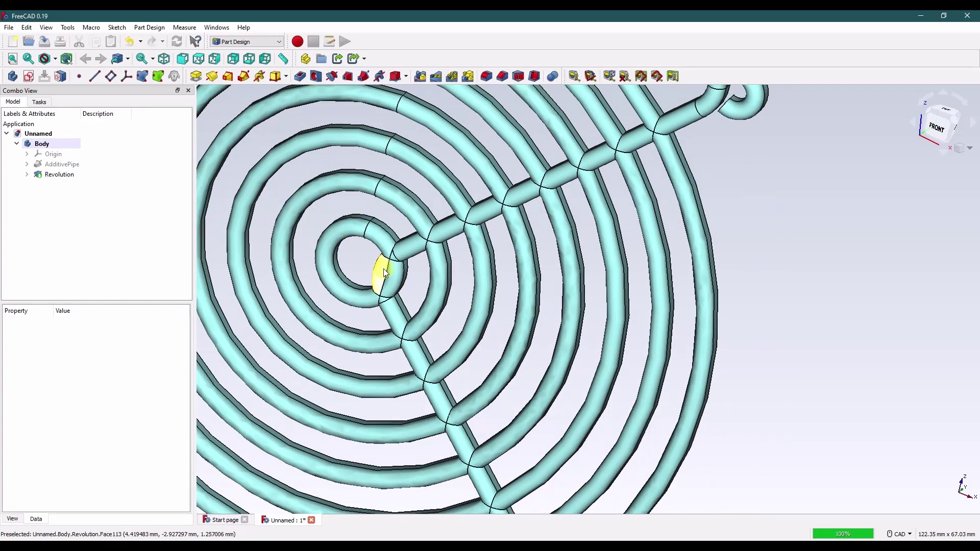
{"action": "scroll", "coordinate": [382, 274], "scroll_direction": "down", "scroll_amount": 3}
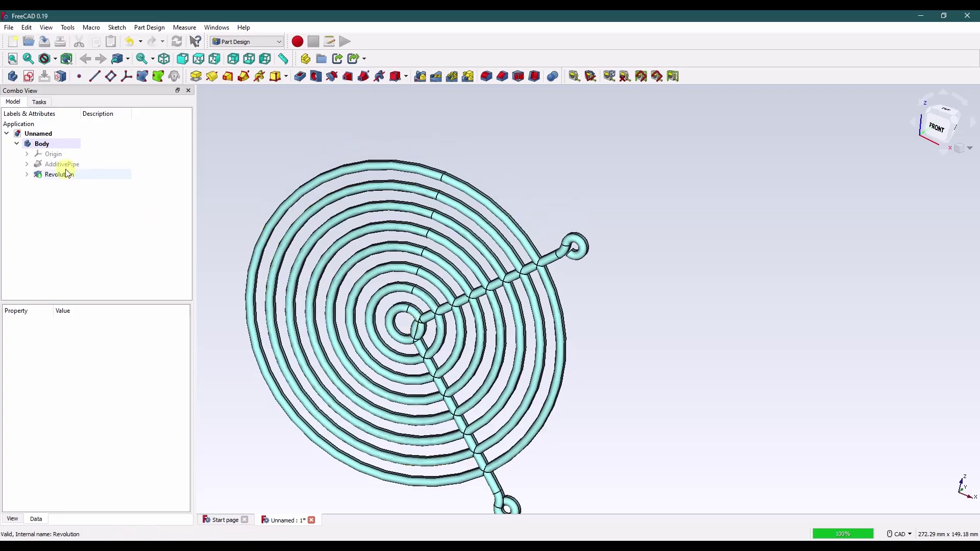
Mirror the AdditivePipe arm about the vertical sketch axis and accept the Mirrored feature
{"action": "left_click", "coordinate": [61, 164]}
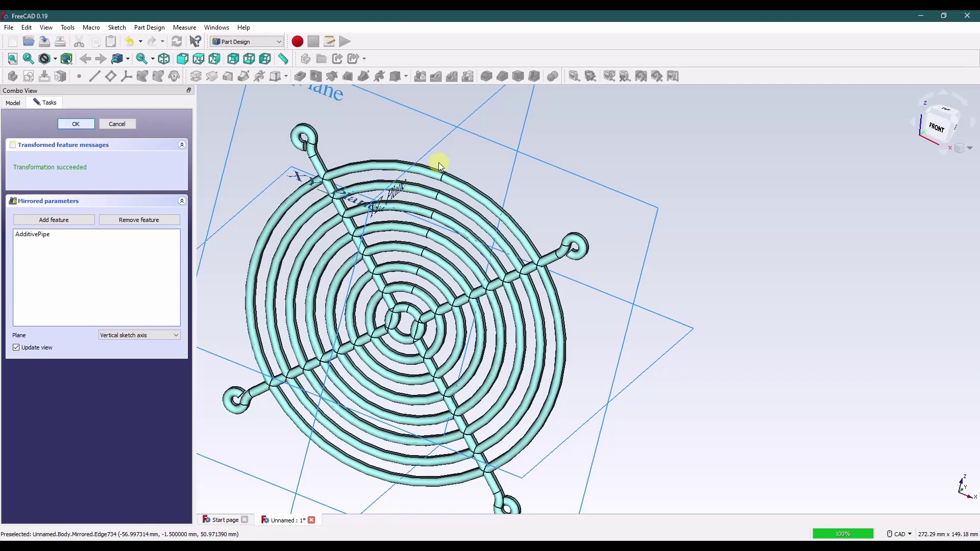
{"action": "middle_click_drag", "start_coordinate": [355, 251], "coordinate": [420, 261]}
{"action": "middle_click_drag", "start_coordinate": [718, 299], "coordinate": [722, 234]}
Examine the mirrored guard in perspective and orthographic projection, from the isometric view and from its flat rear side
{"action": "left_click", "coordinate": [969, 147]}
{"action": "left_click", "coordinate": [968, 166]}
{"action": "left_click", "coordinate": [969, 148]}
{"action": "left_click", "coordinate": [944, 174]}
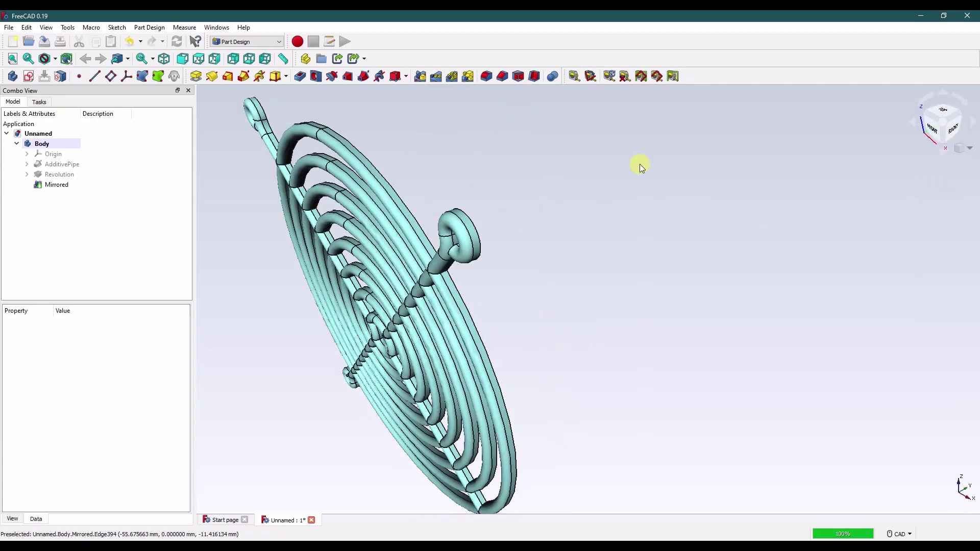
{"action": "left_click", "coordinate": [967, 149]}
{"action": "left_click", "coordinate": [960, 167]}
{"action": "left_click", "coordinate": [966, 149]}
{"action": "left_click", "coordinate": [960, 165]}
{"action": "left_click", "coordinate": [969, 148]}
{"action": "left_click", "coordinate": [957, 183]}
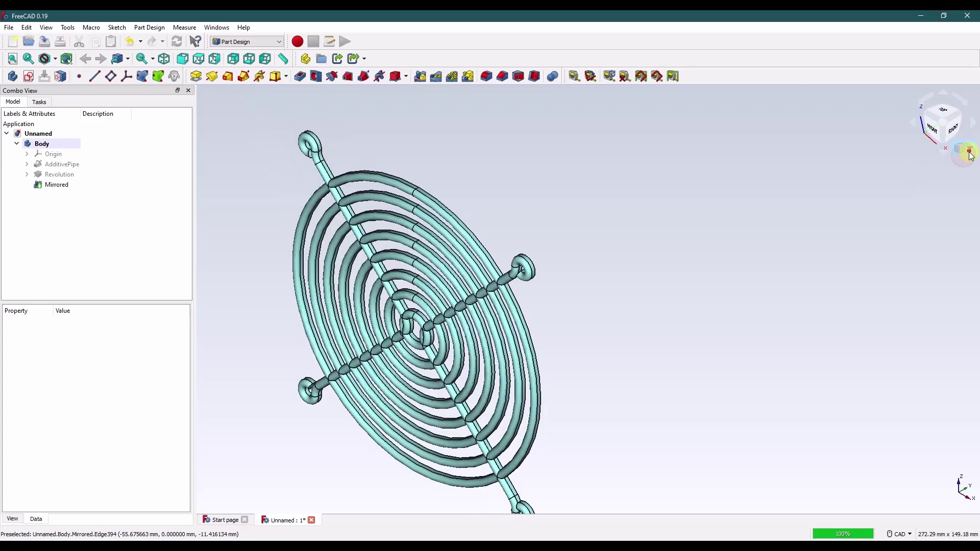
{"action": "left_click", "coordinate": [968, 148]}
{"action": "left_click", "coordinate": [957, 182]}
{"action": "middle_click_drag", "start_coordinate": [718, 233], "coordinate": [741, 245]}
{"action": "middle_click_drag", "start_coordinate": [651, 307], "coordinate": [643, 239]}
Set the Mirrored feature's Refine property to true
{"action": "left_click", "coordinate": [56, 185]}
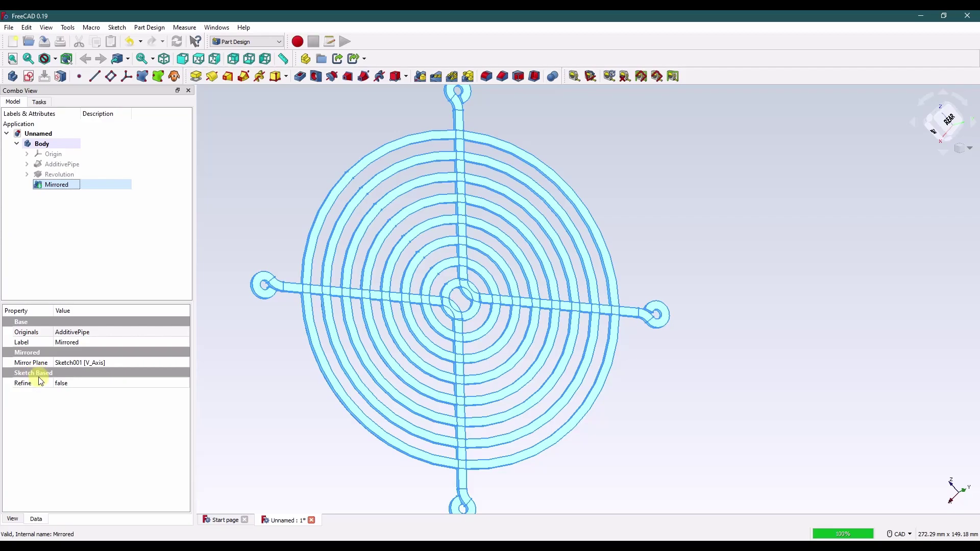
{"action": "left_click", "coordinate": [79, 386]}
{"action": "left_click", "coordinate": [78, 384]}
{"action": "left_click", "coordinate": [75, 399]}
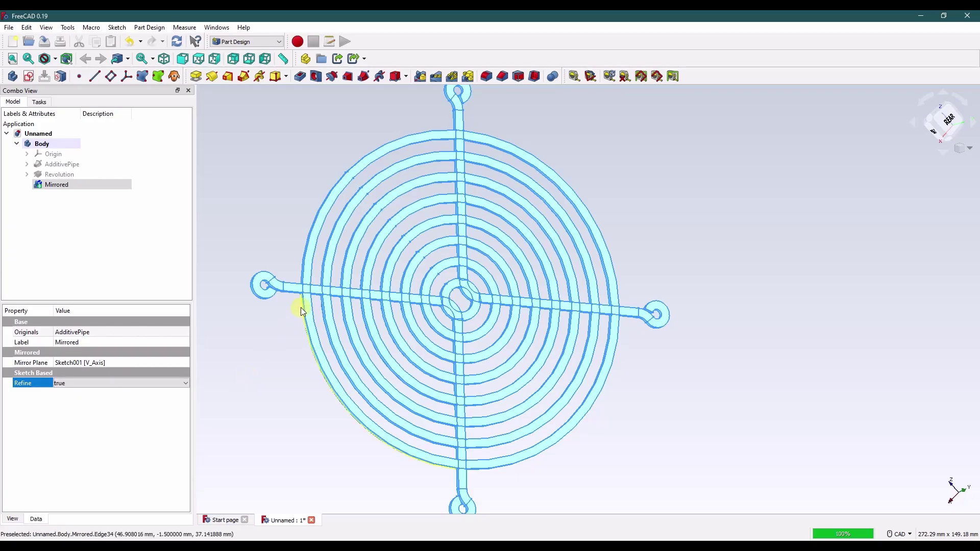
{"action": "left_click", "coordinate": [262, 368]}
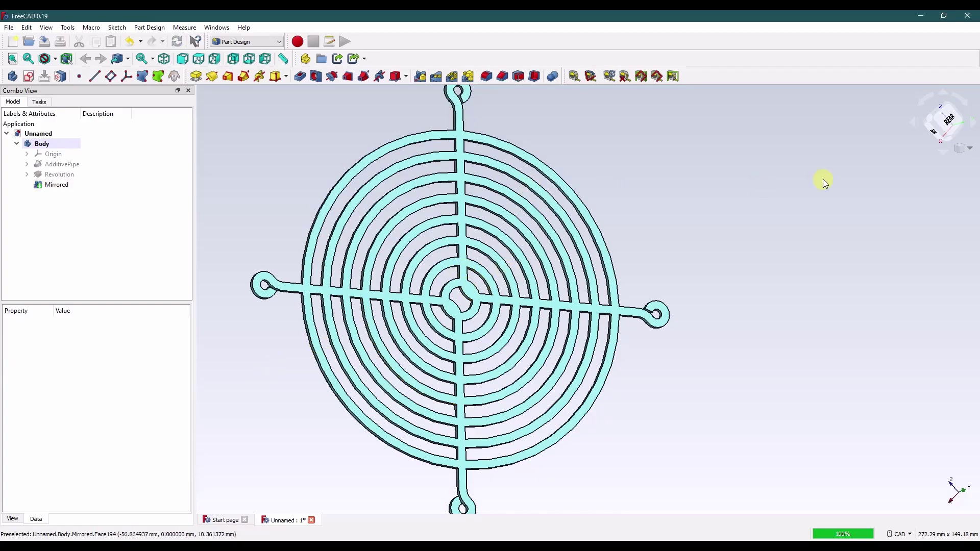
Inspect the refined fan guard from its flat rear side and from the isometric view
{"action": "left_click", "coordinate": [972, 150]}
{"action": "left_click", "coordinate": [966, 177]}
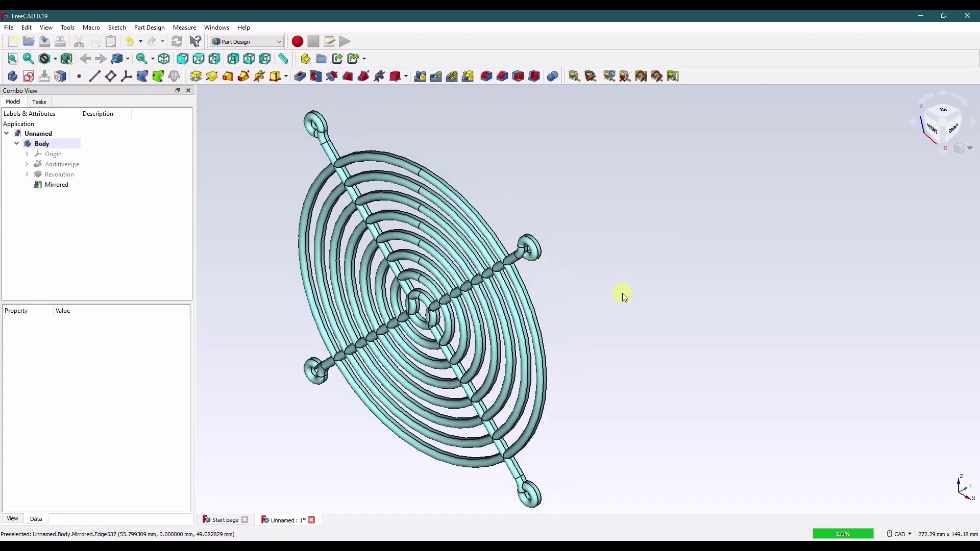
{"action": "middle_click_drag", "start_coordinate": [631, 322], "coordinate": [383, 328]}
{"action": "middle_click_drag", "start_coordinate": [389, 154], "coordinate": [369, 231]}
{"action": "middle_click_drag", "start_coordinate": [517, 312], "coordinate": [517, 305]}
{"action": "middle_click_drag", "start_coordinate": [656, 446], "coordinate": [625, 411]}
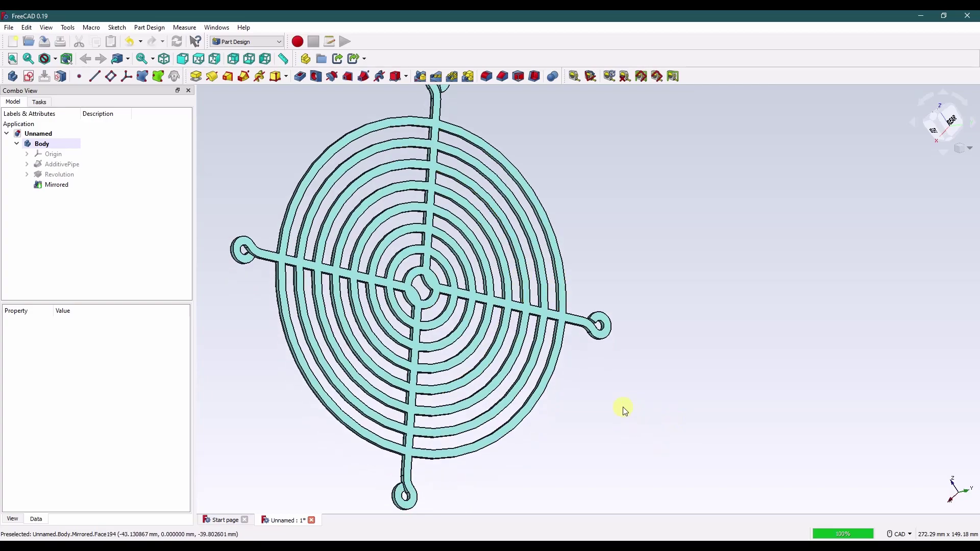
{"action": "middle_click_drag", "start_coordinate": [569, 428], "coordinate": [735, 397]}
{"action": "left_click", "coordinate": [944, 181]}
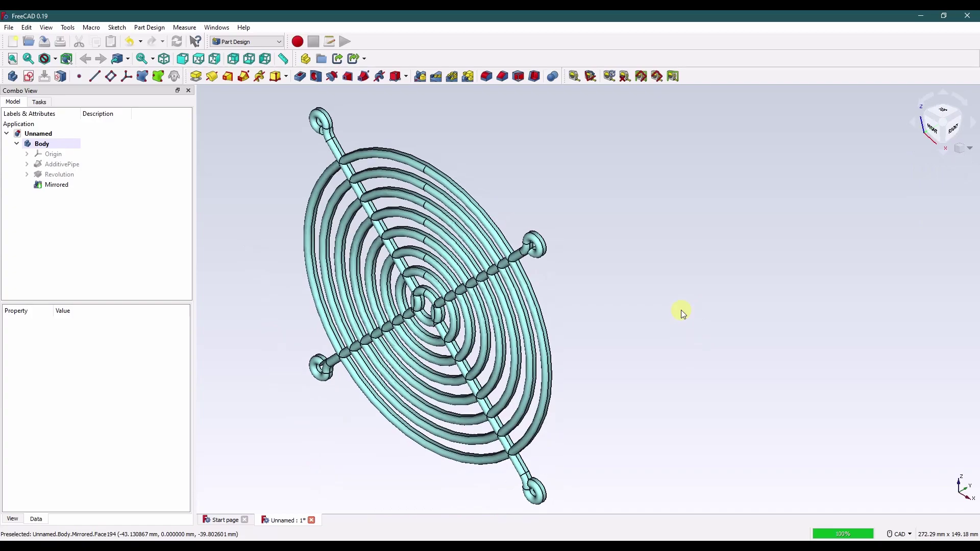
{"action": "middle_click_drag", "start_coordinate": [653, 311], "coordinate": [631, 303]}
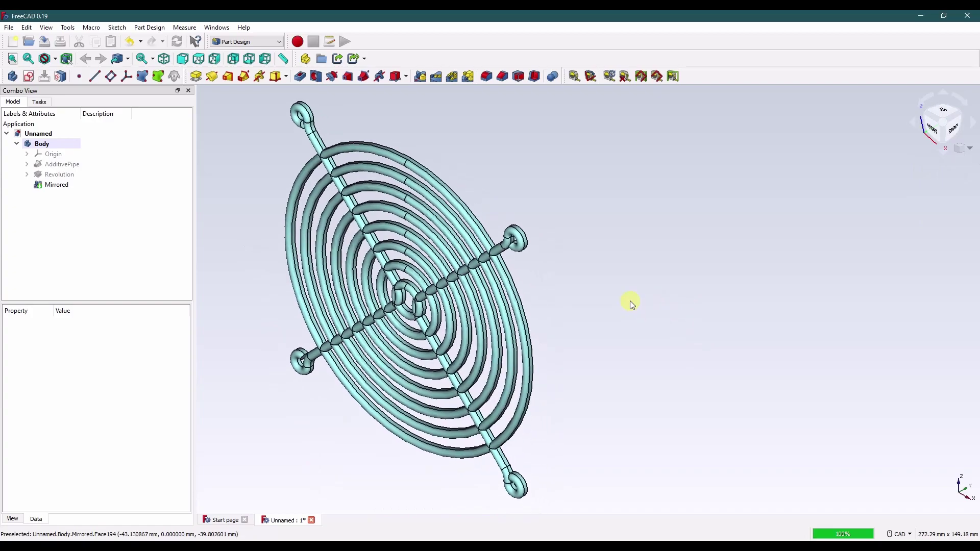